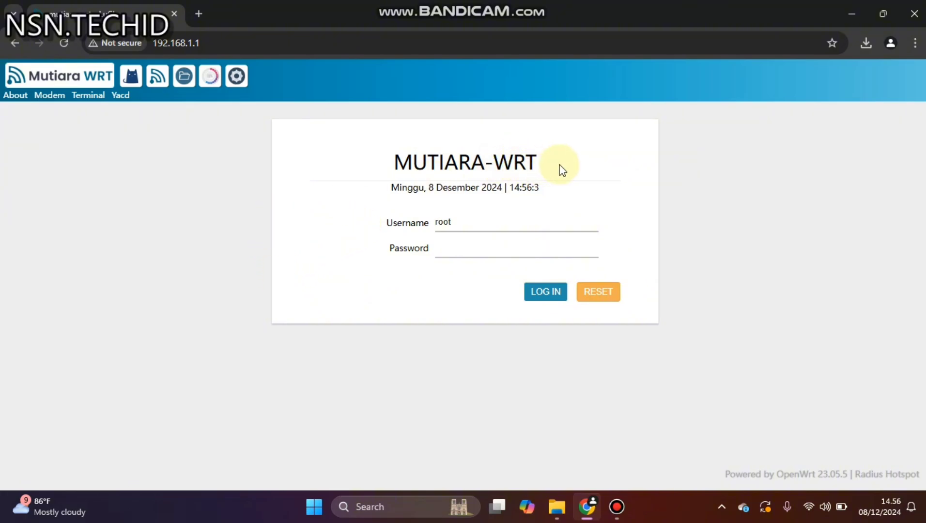
Highlight and then deselect the MUTIARA-WRT title on the router login page.
drag(538, 168, 385, 169)
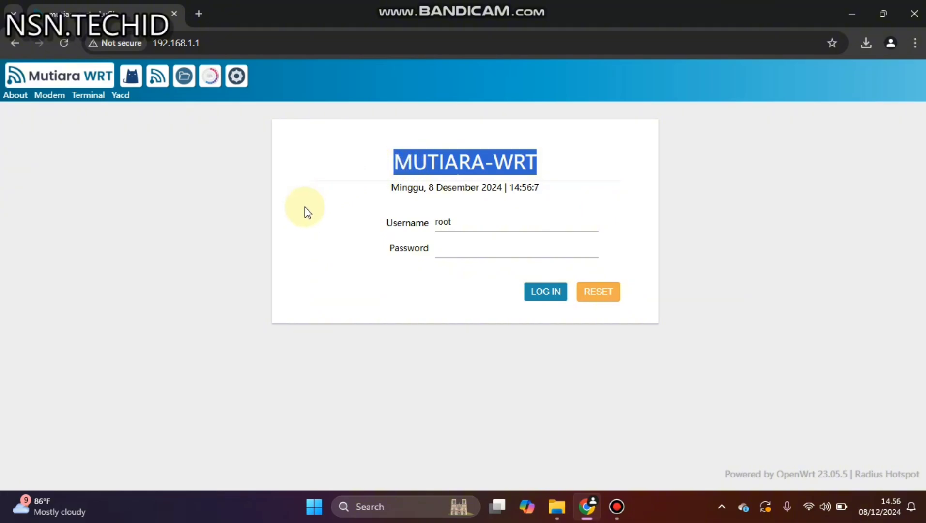
click(317, 213)
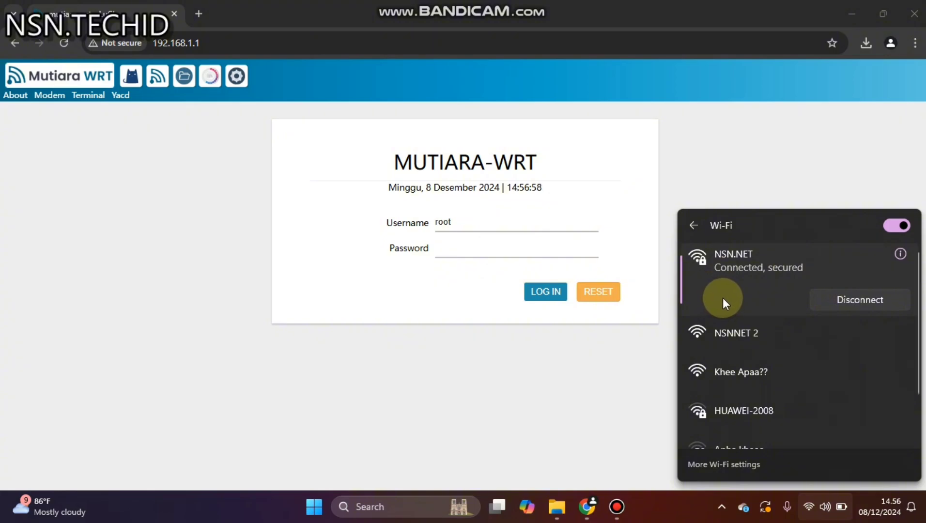
Check the NSNNET 2 and NSN.NET network details, then dismiss the Wi-Fi list.
click(732, 332)
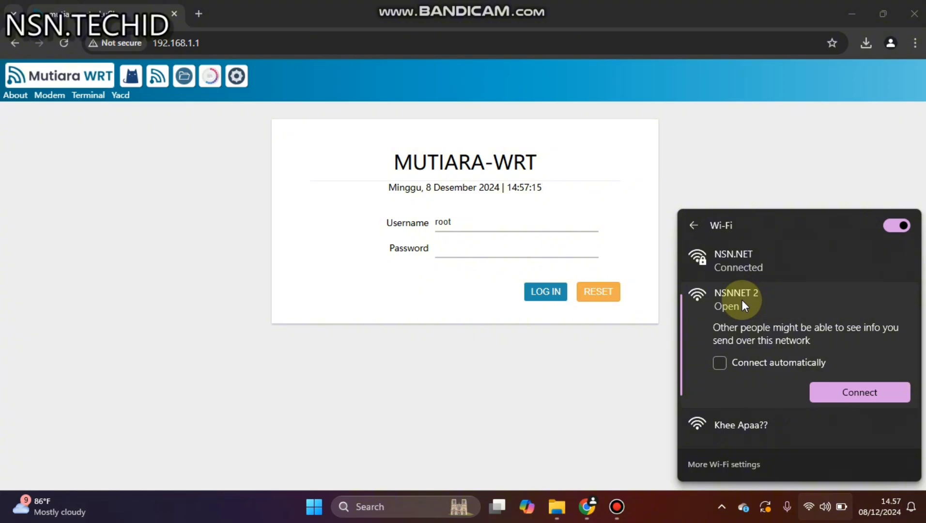
click(740, 256)
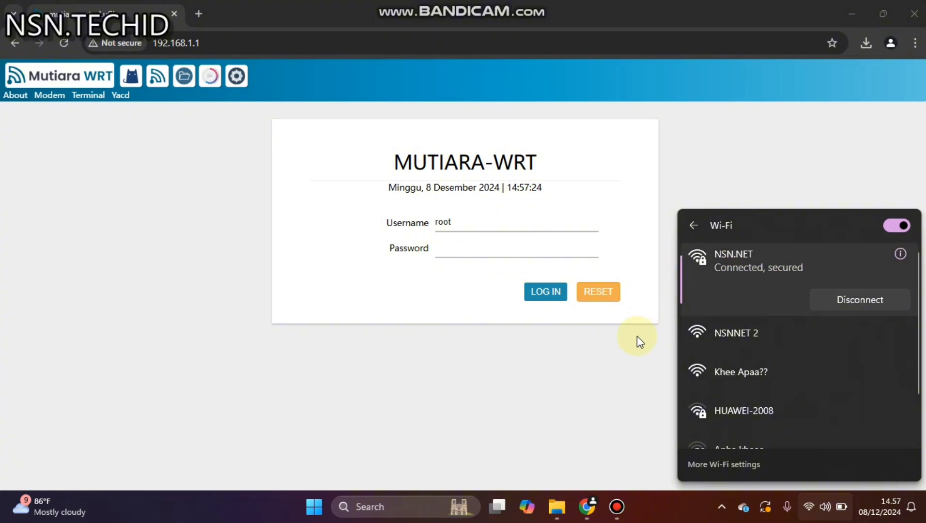
click(327, 226)
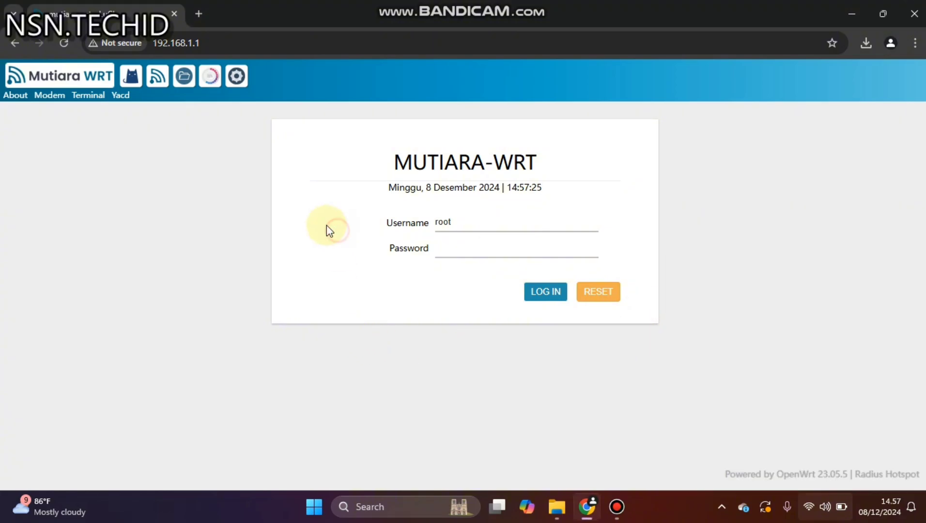
Select the 192.168.1.1 address, then log in to LuCI with the router password.
click(216, 43)
drag(156, 46, 144, 46)
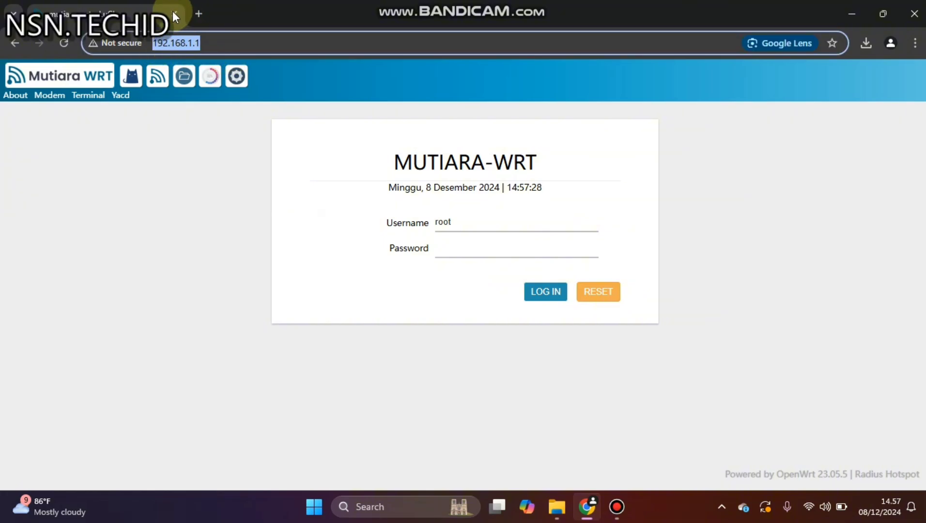
drag(208, 41, 152, 43)
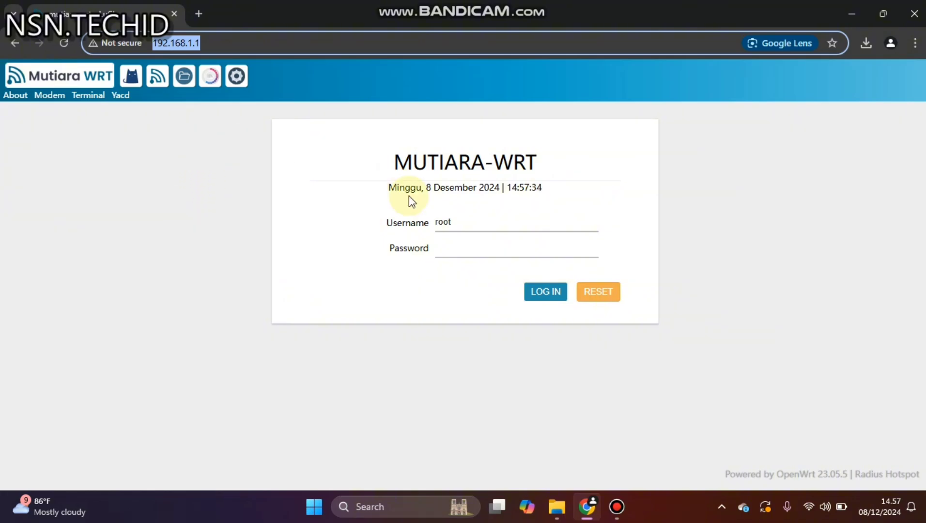
click(452, 222)
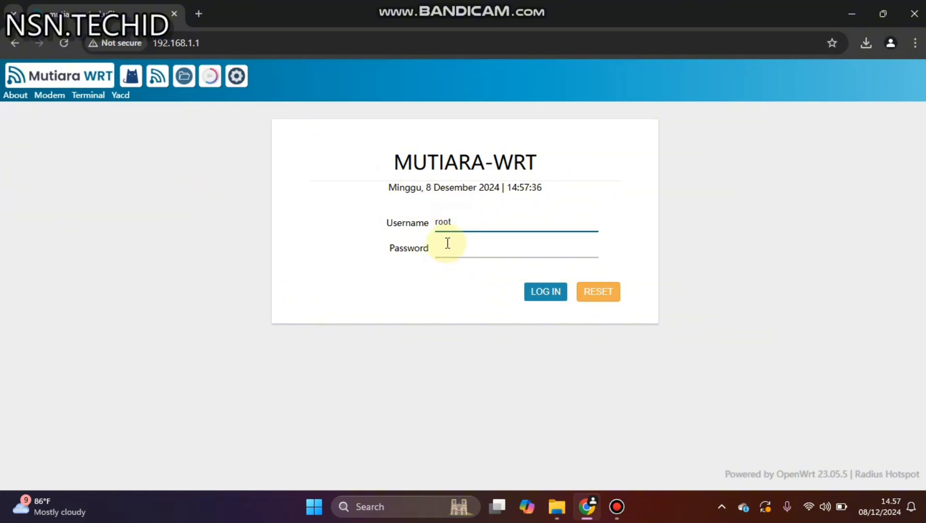
drag(455, 226, 419, 222)
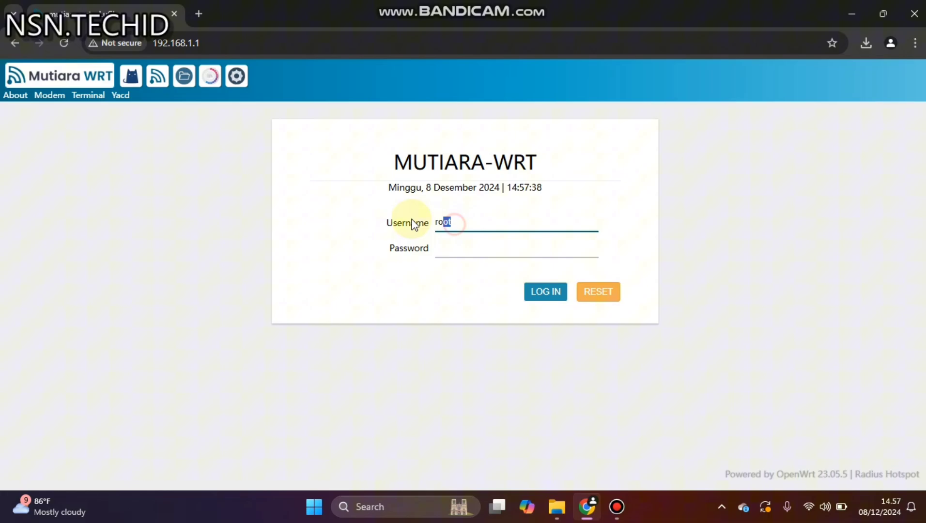
click(458, 253)
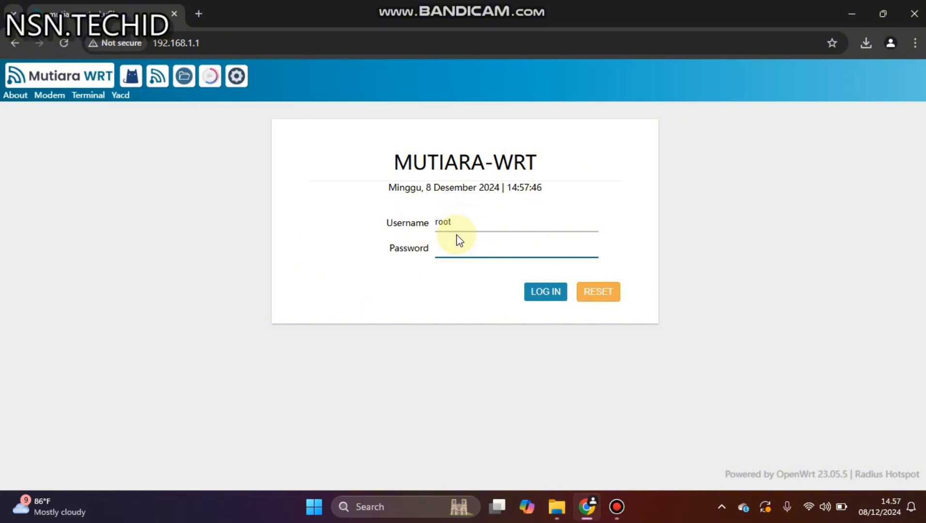
key(Return)
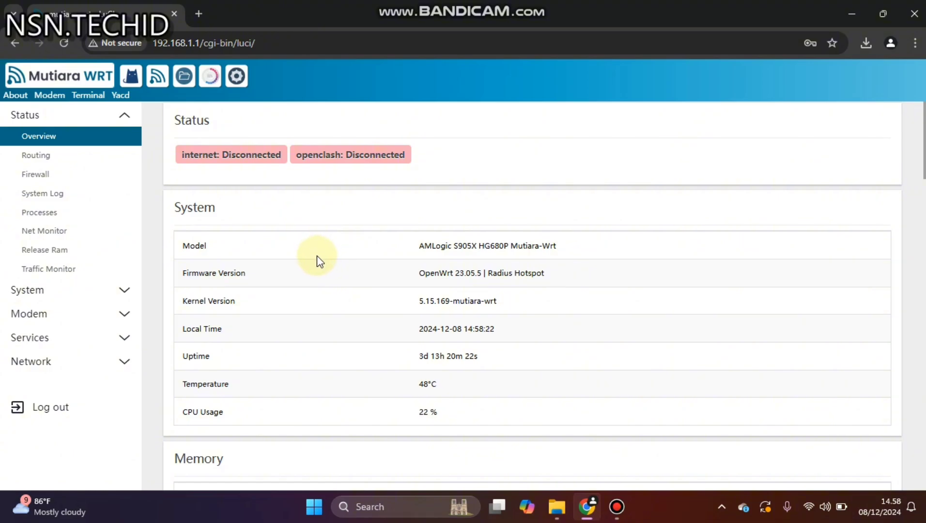
Expand the System, Modem, Services and Network sidebar sections, then go to System properties.
scroll(316, 257, down, 1)
scroll(236, 220, up, 1)
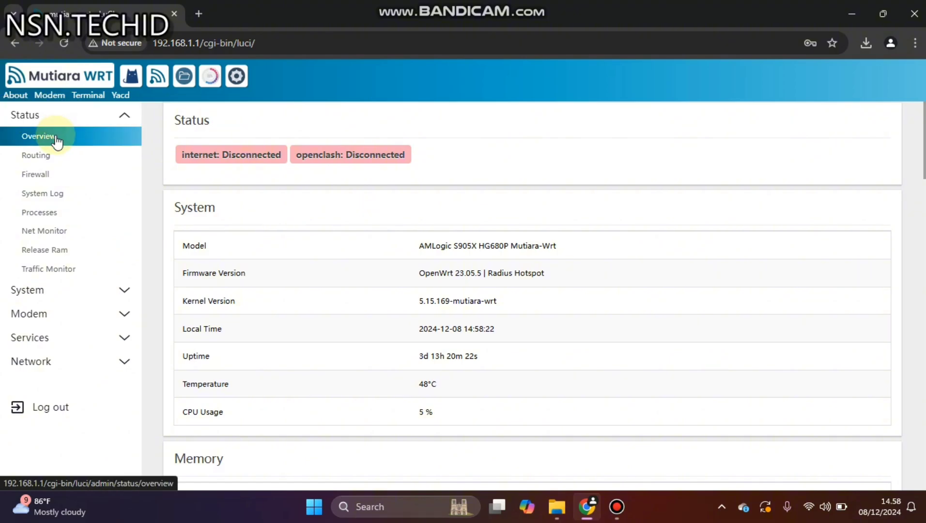
click(62, 296)
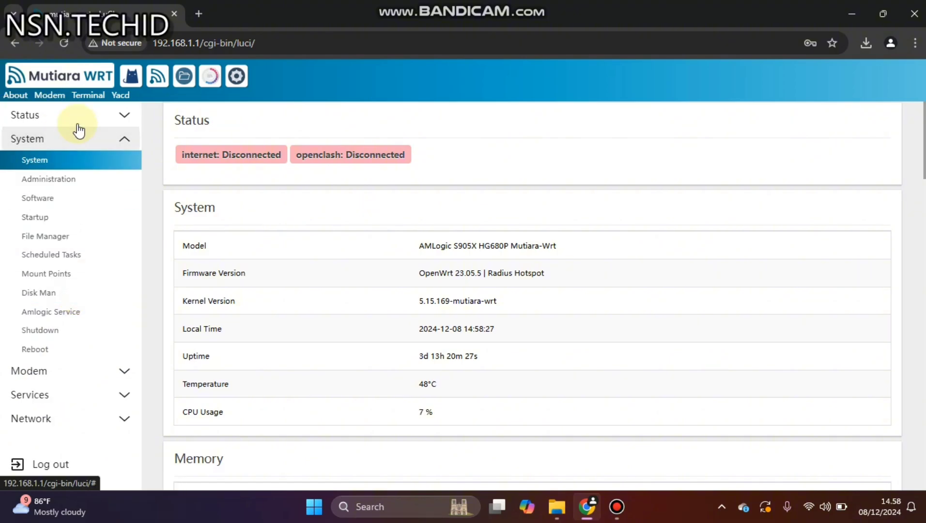
click(94, 370)
click(99, 213)
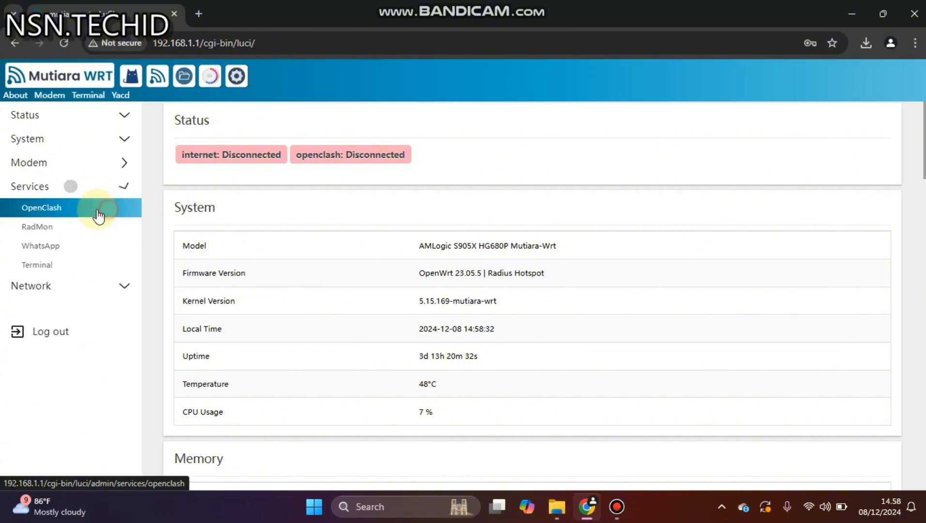
click(94, 286)
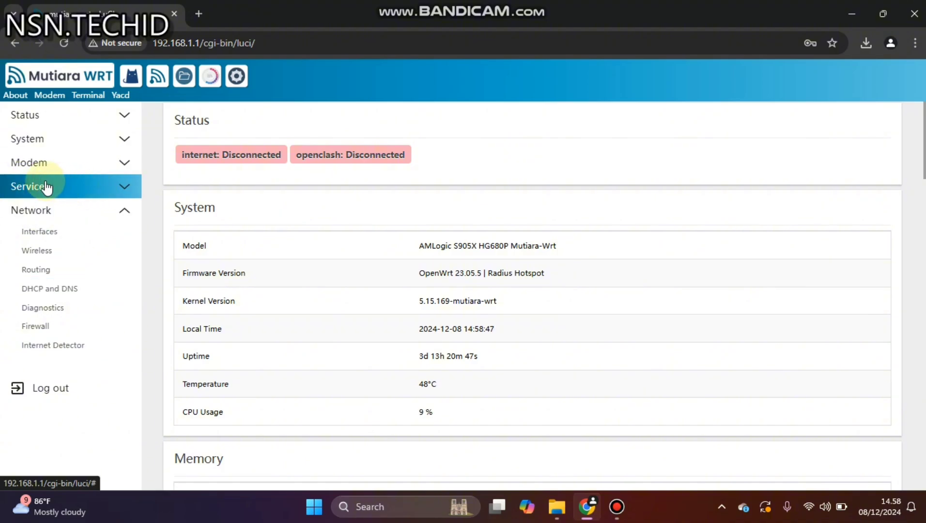
click(92, 135)
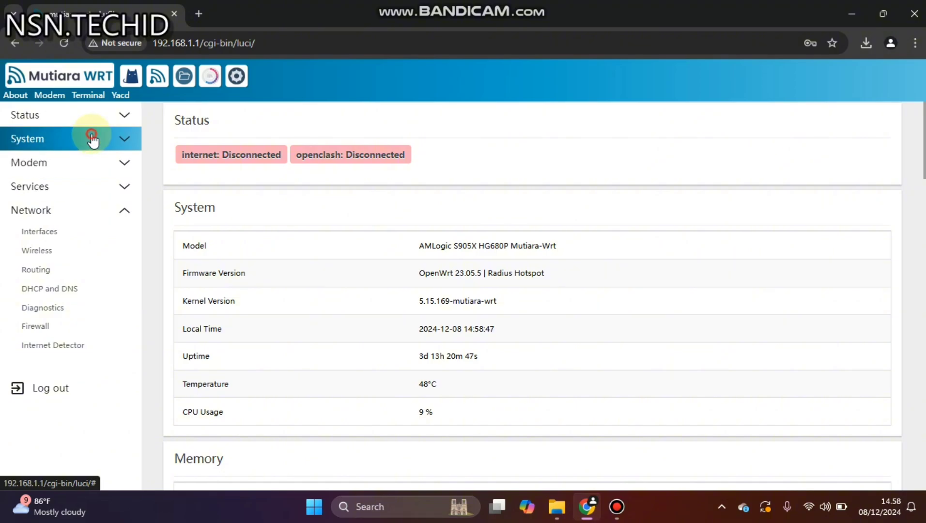
click(46, 164)
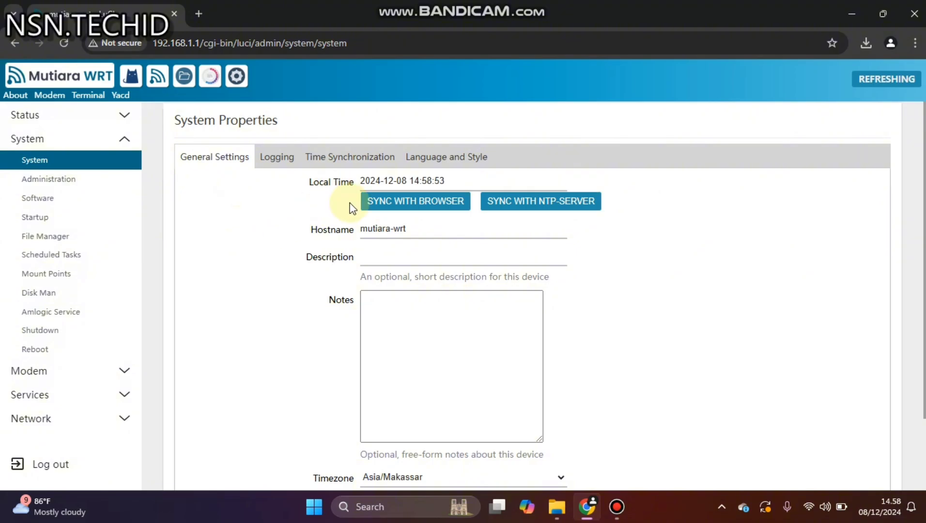
Look through the timezone choices, keeping Asia/Makassar selected.
scroll(396, 342, down, 2)
click(385, 392)
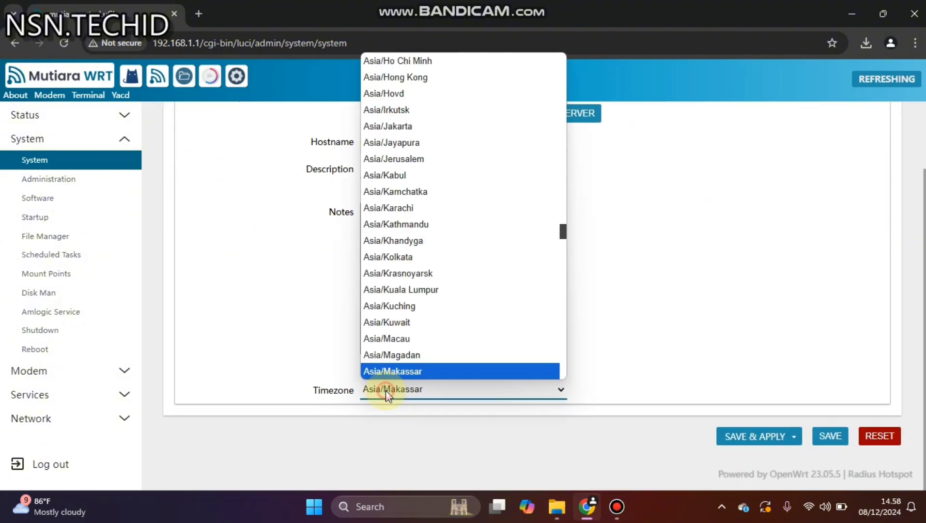
click(257, 309)
scroll(257, 309, up, 2)
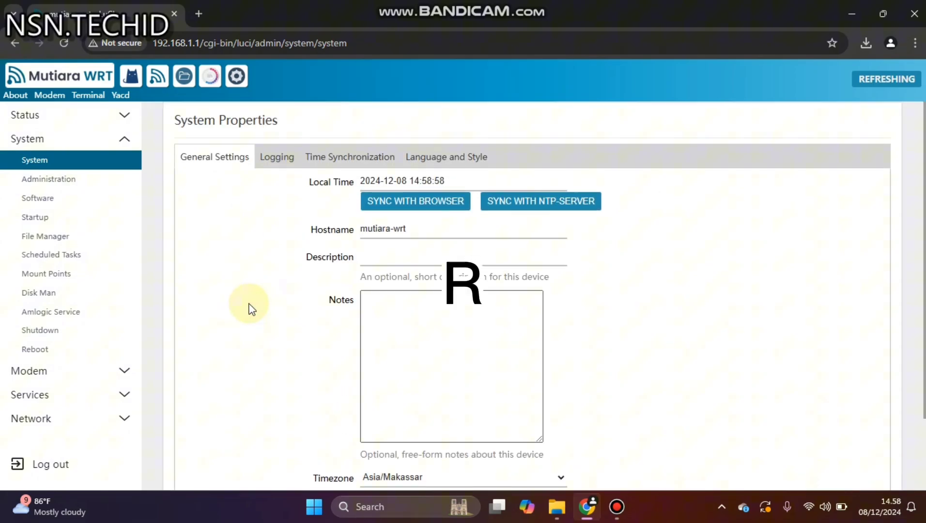
Review the Time Synchronization NTP servers, return to General Settings, and expand Services.
click(324, 158)
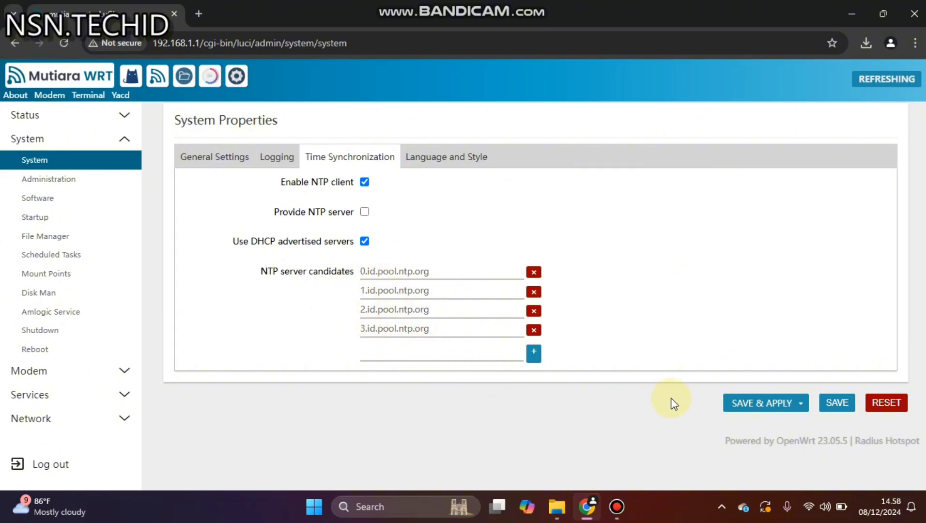
click(235, 163)
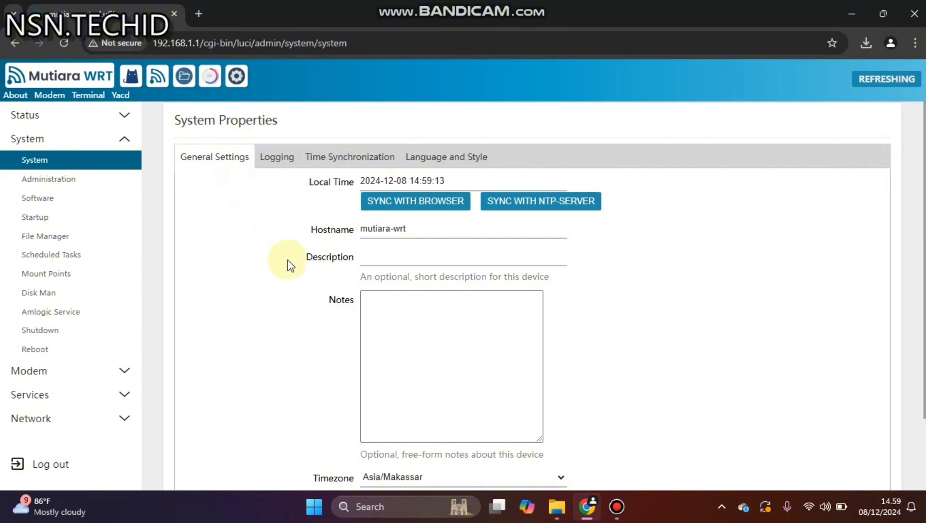
scroll(304, 283, down, 2)
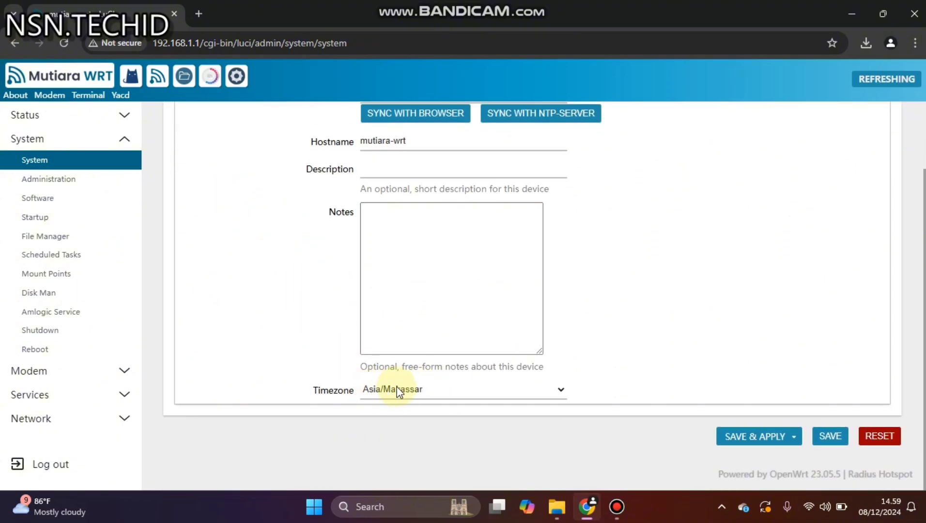
scroll(395, 390, up, 1)
scroll(396, 390, up, 2)
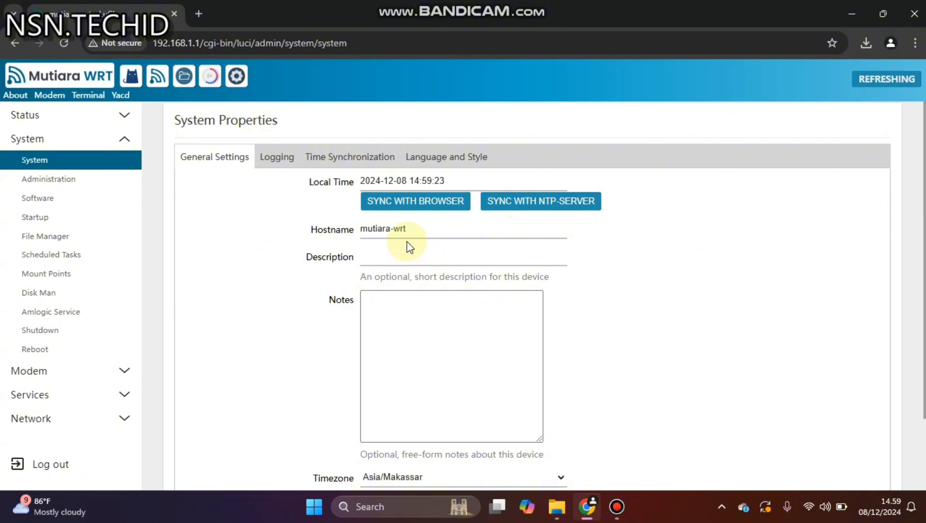
scroll(326, 255, down, 2)
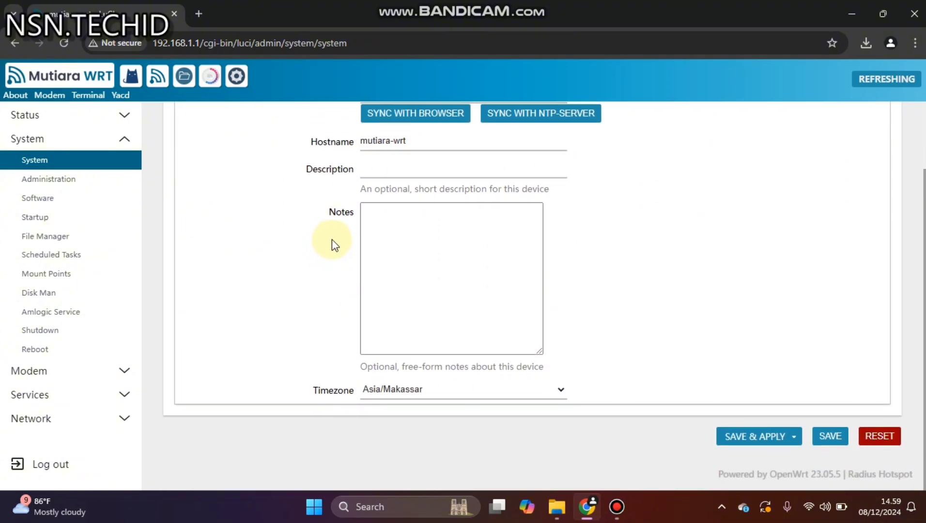
click(83, 396)
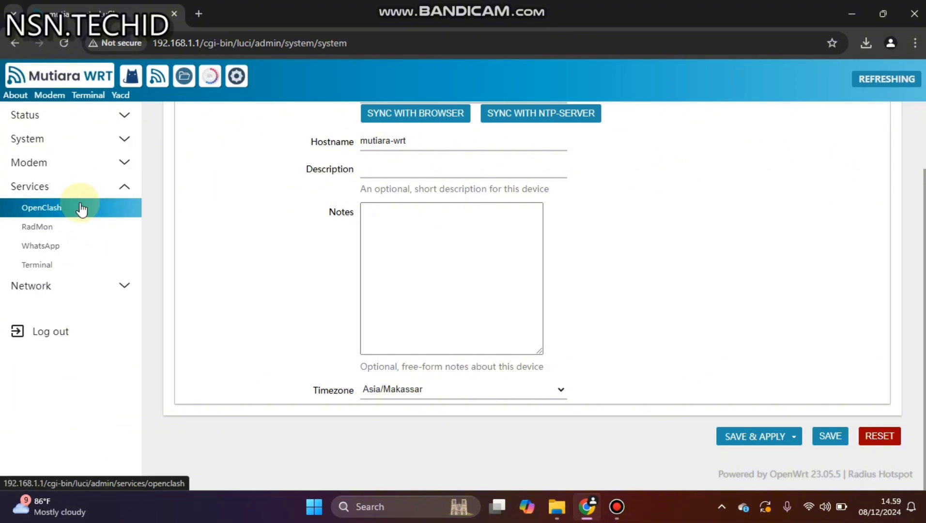
Check OpenClash plugin settings and version info, noting client v0.46.046-beta.
click(43, 209)
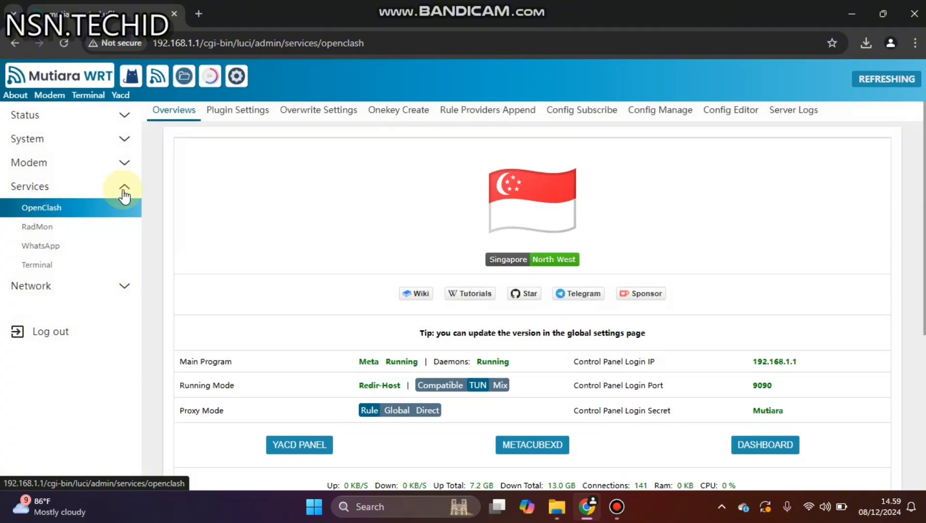
scroll(291, 177, down, 3)
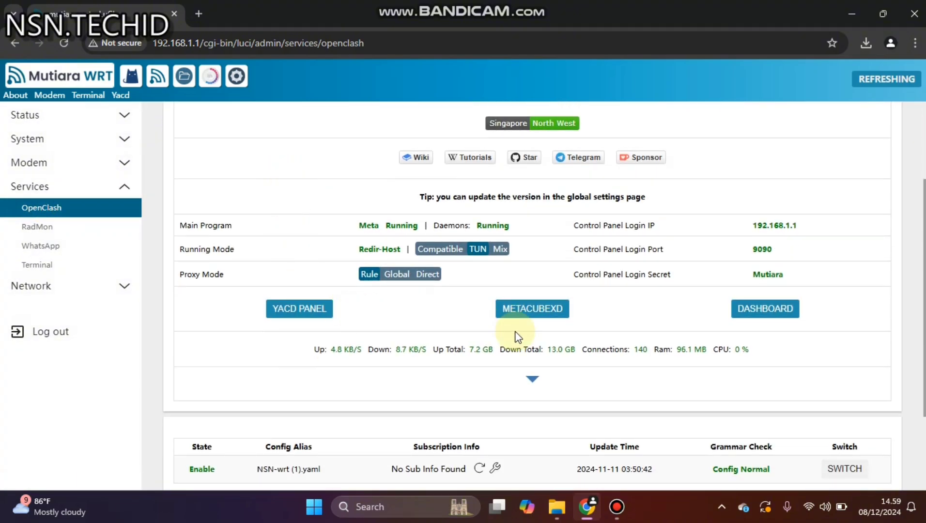
scroll(337, 246, up, 2)
scroll(337, 245, up, 1)
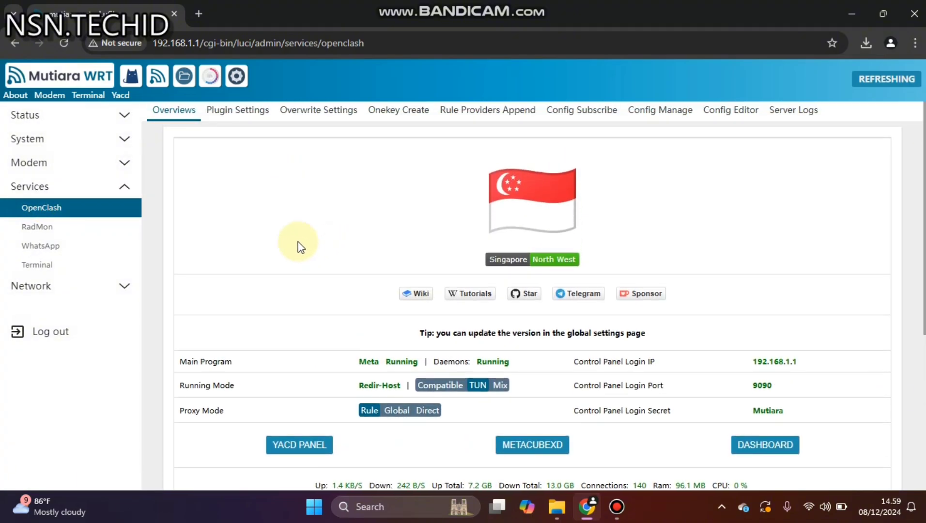
click(230, 112)
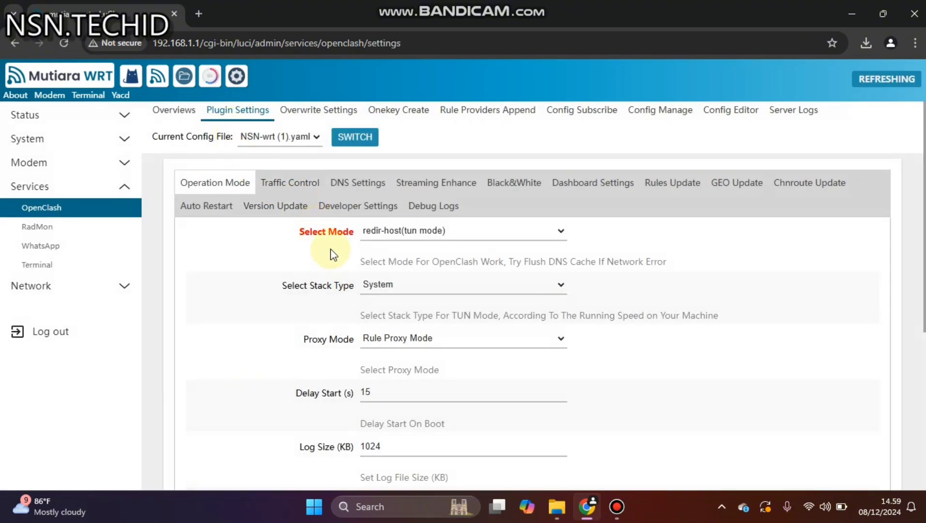
click(286, 209)
scroll(368, 334, down, 1)
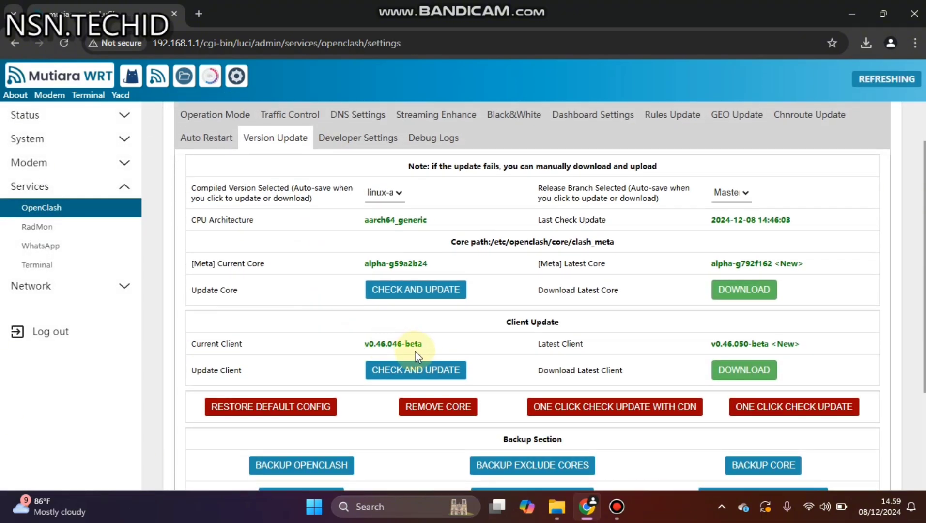
drag(422, 343, 331, 345)
click(333, 343)
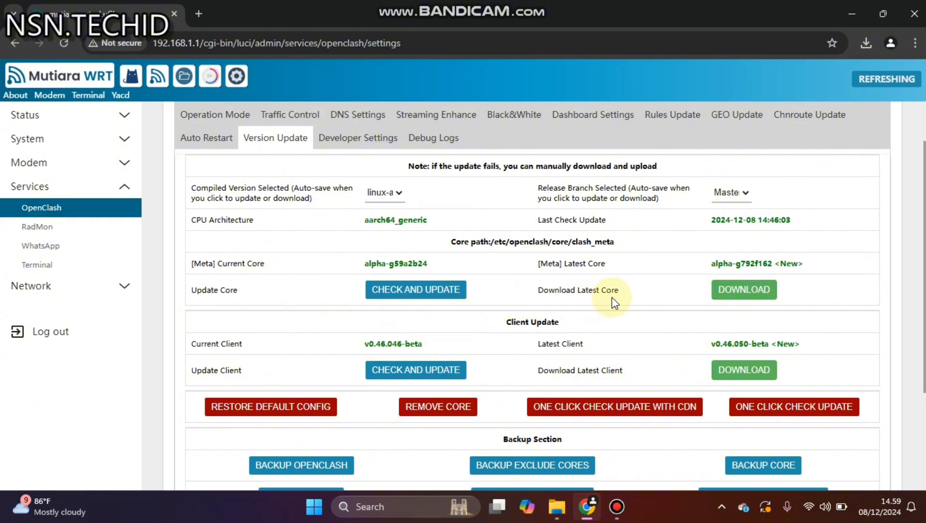
Return to the OpenClash overview, then go to the WhatsApp bot service page.
scroll(612, 296, up, 2)
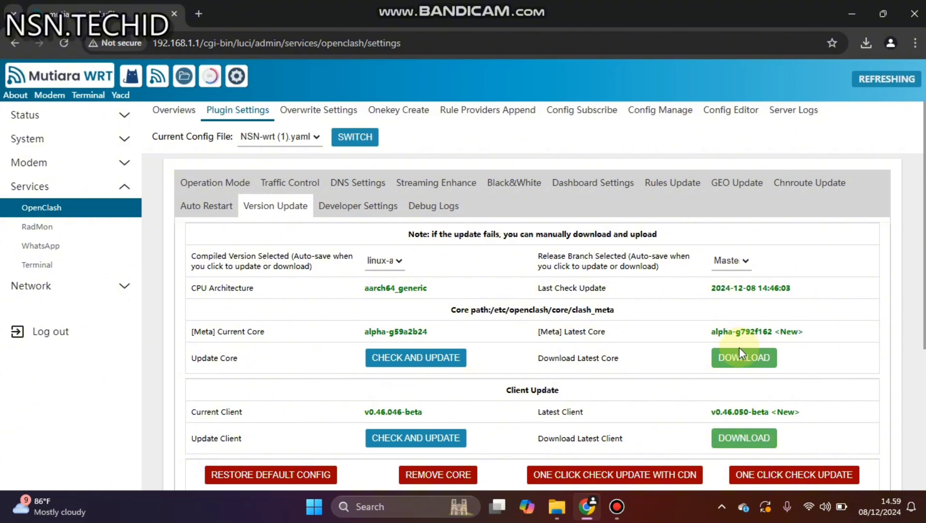
scroll(155, 236, down, 2)
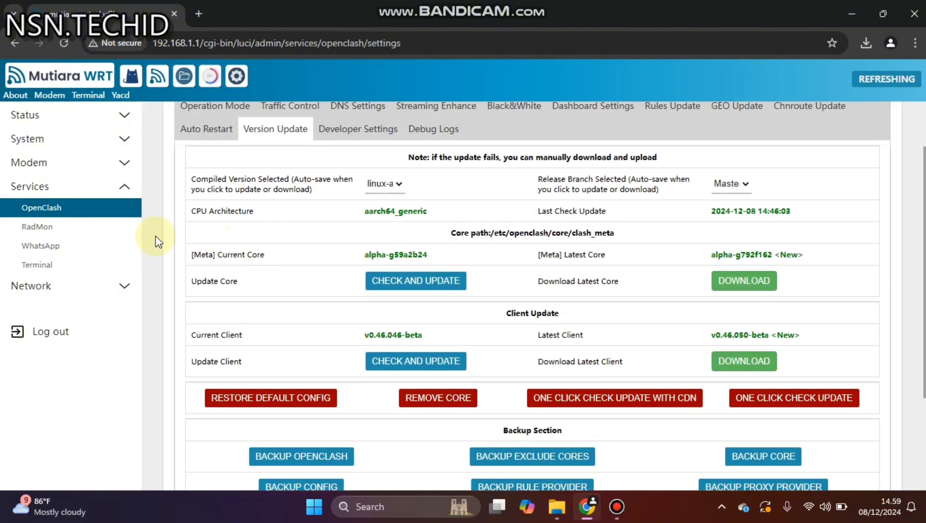
scroll(155, 236, down, 1)
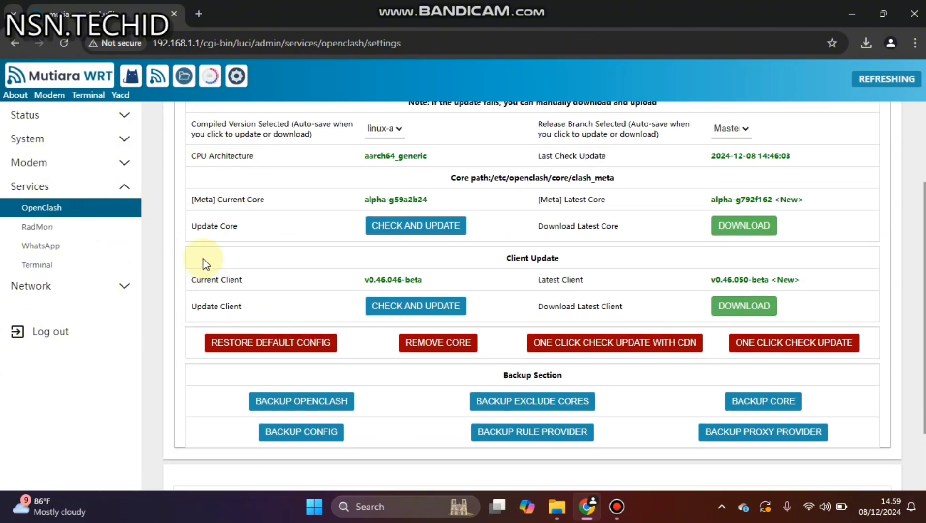
scroll(204, 264, up, 3)
click(175, 115)
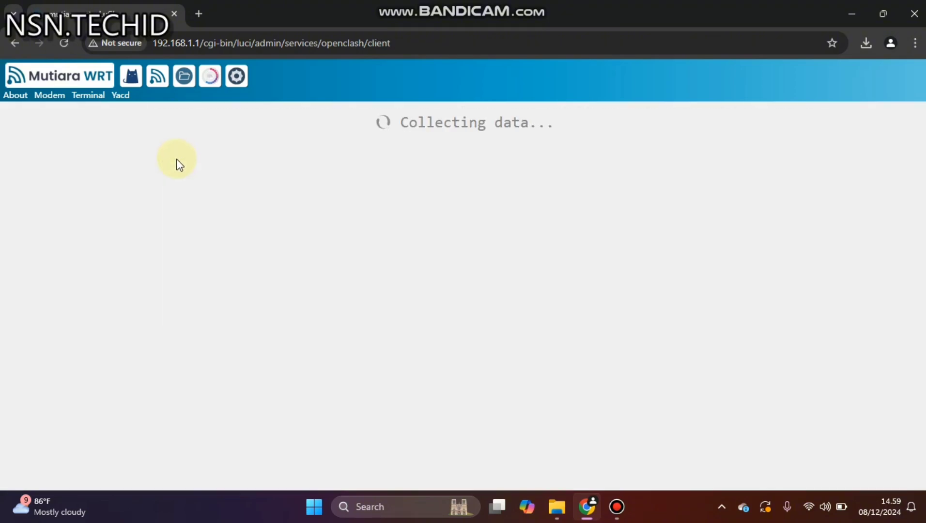
scroll(270, 287, down, 2)
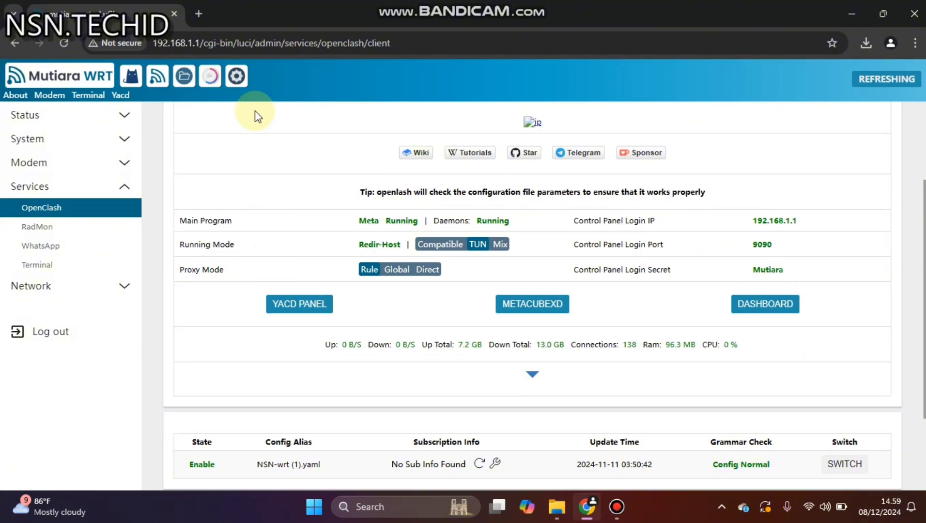
click(49, 249)
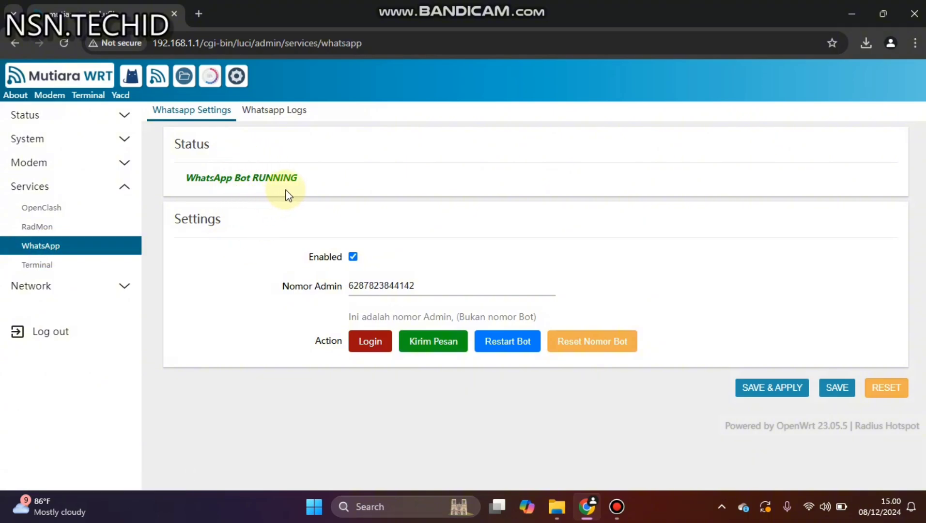
Confirm WhatsApp Bot RUNNING, preview and close its QR login tab, then switch to RadMon.
drag(302, 182, 183, 185)
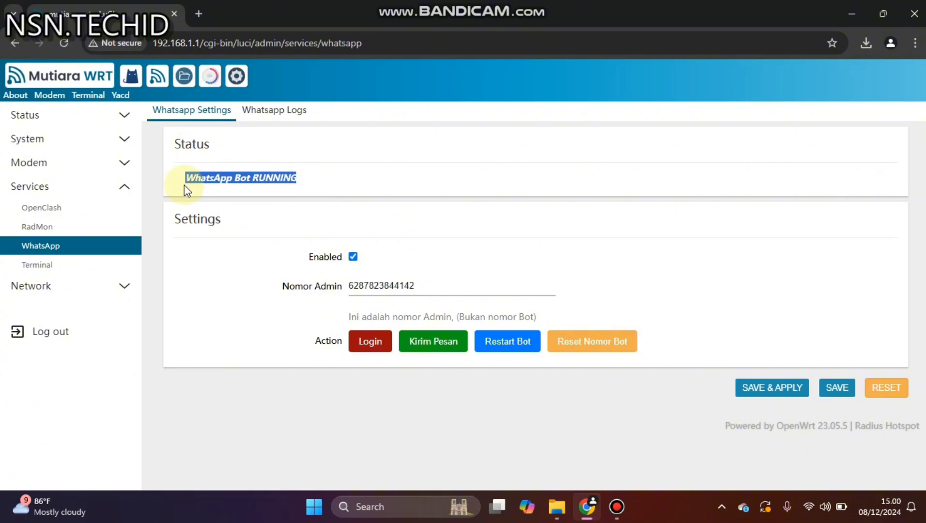
click(183, 185)
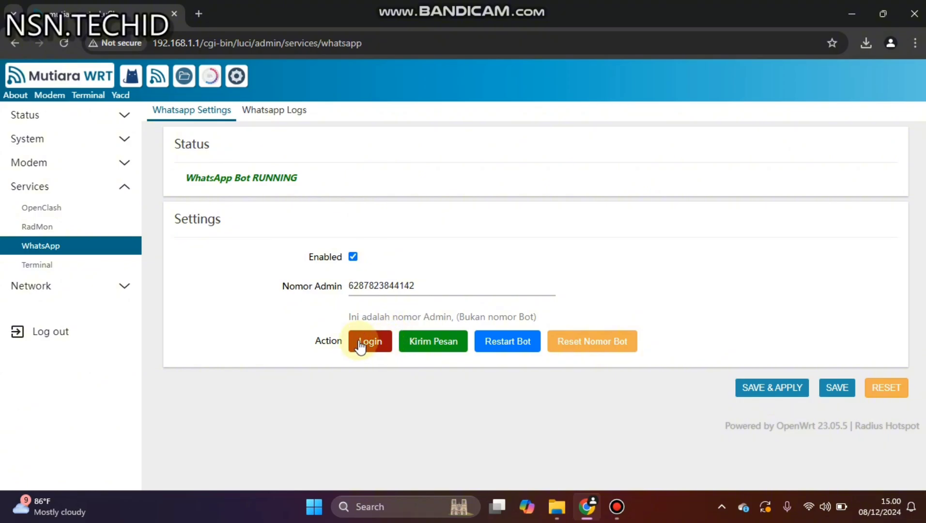
click(385, 340)
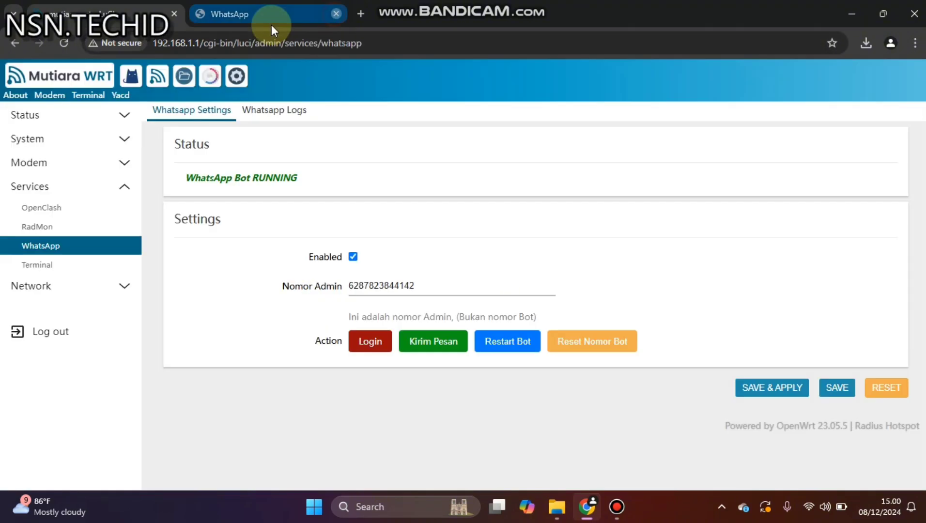
middle_click(272, 26)
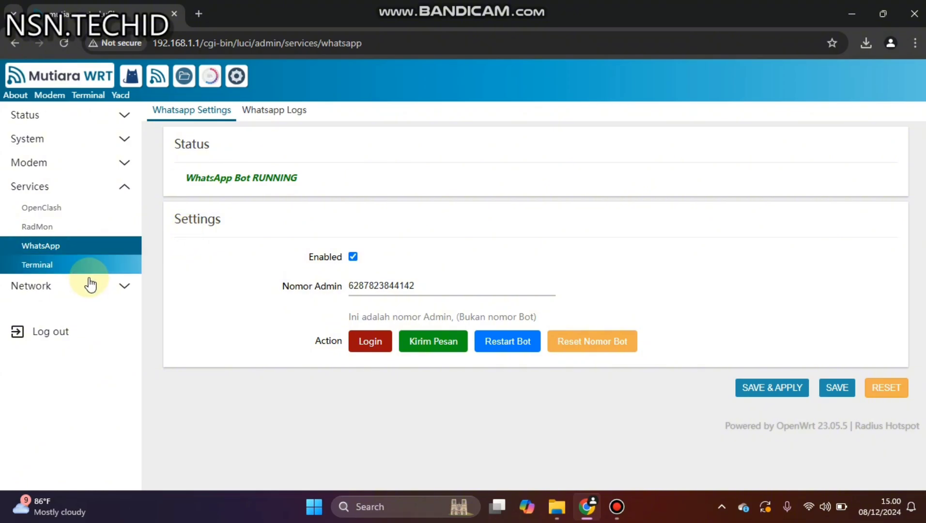
click(59, 228)
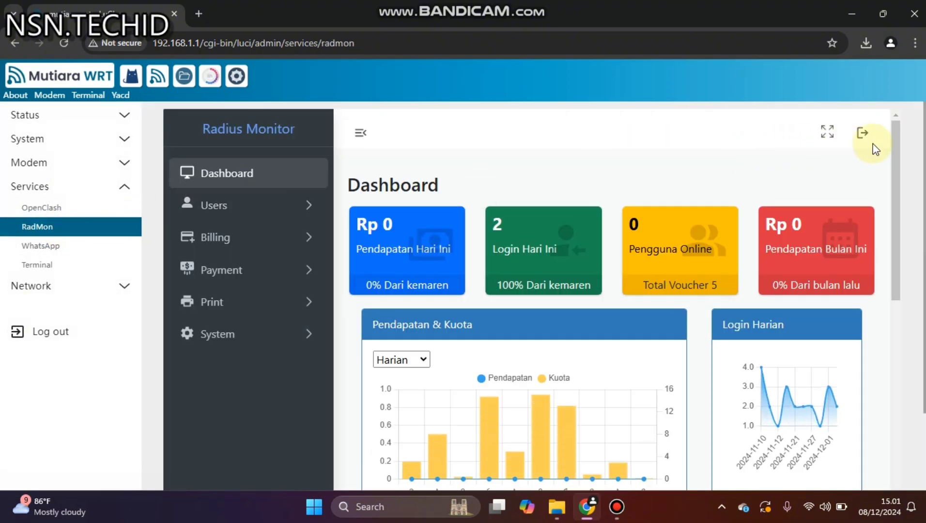
Sign out of Radius Monitor and log back in as root with the admin password.
click(864, 136)
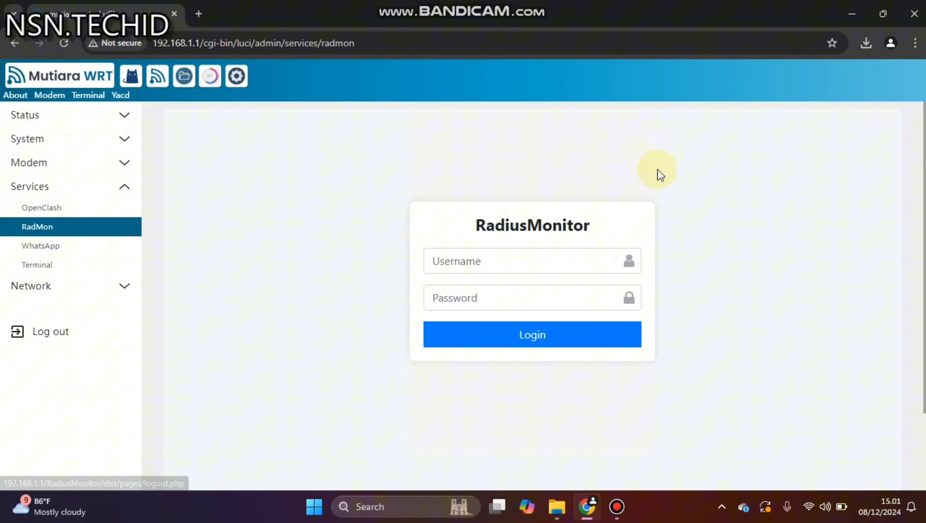
click(473, 253)
click(43, 227)
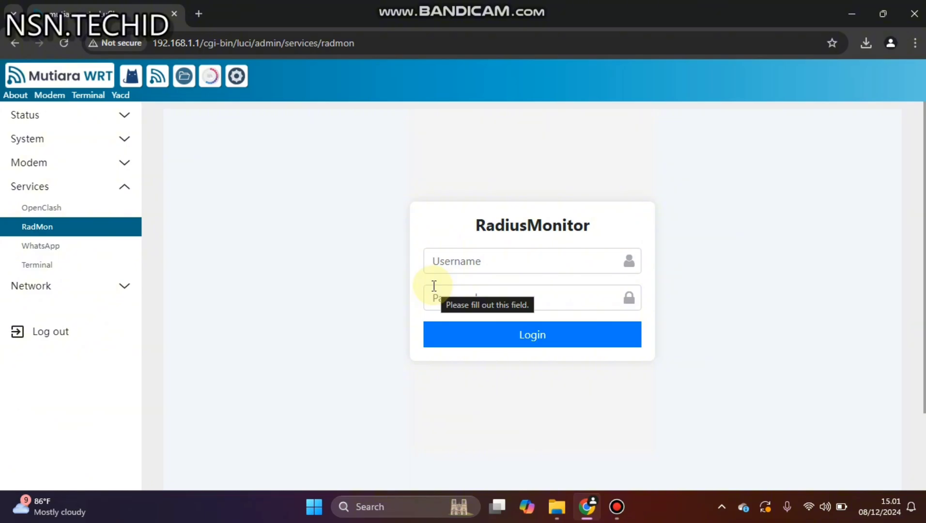
click(483, 265)
text(roo)
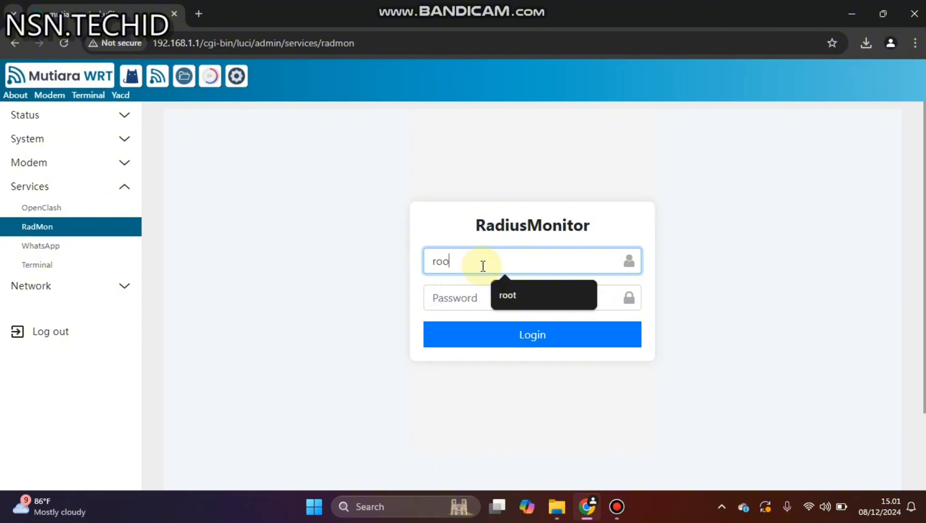
text(t)
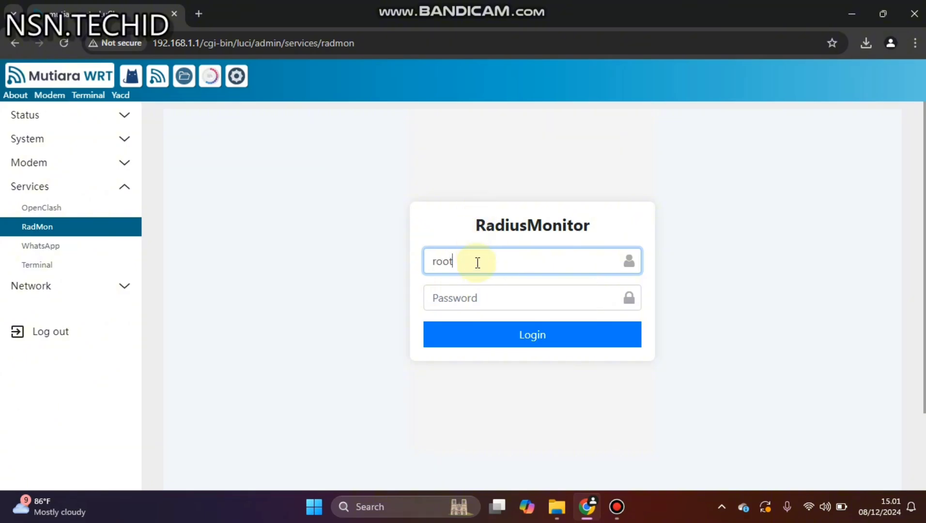
click(467, 297)
text(•)
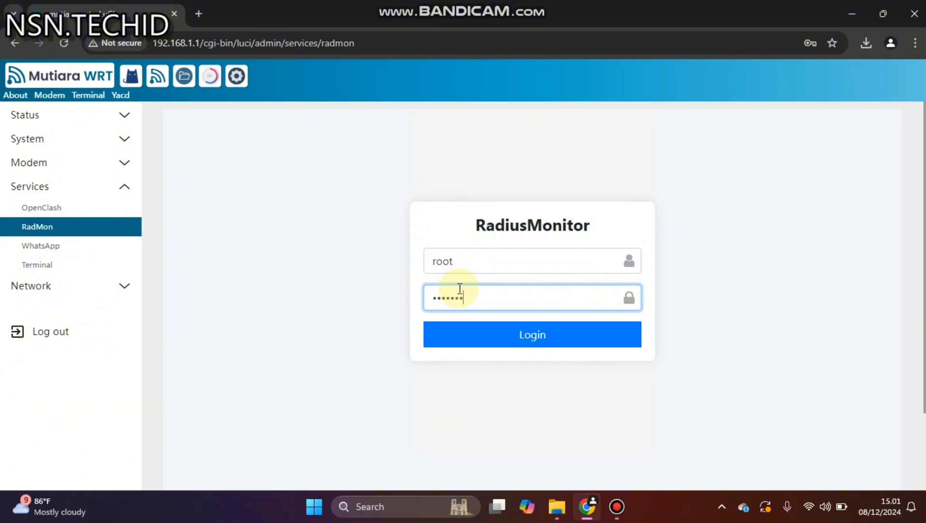
text(••••••)
key(Return)
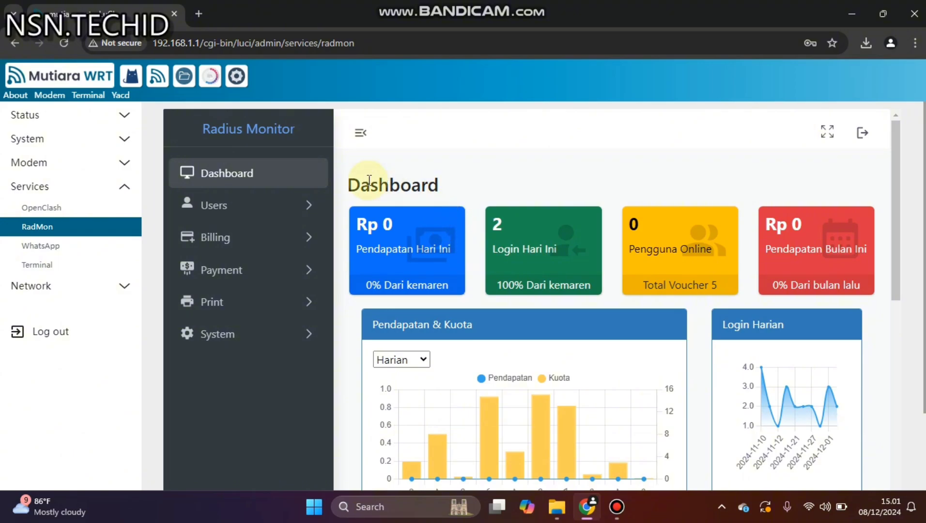
Scroll through the Radius Monitor Dashboard figures and expand the System pages list.
scroll(620, 320, down, 9)
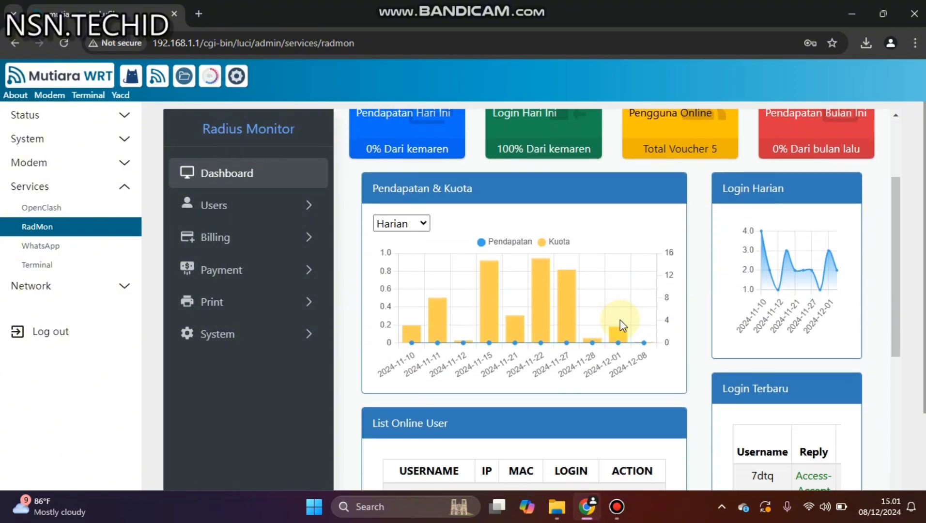
scroll(620, 318, down, 3)
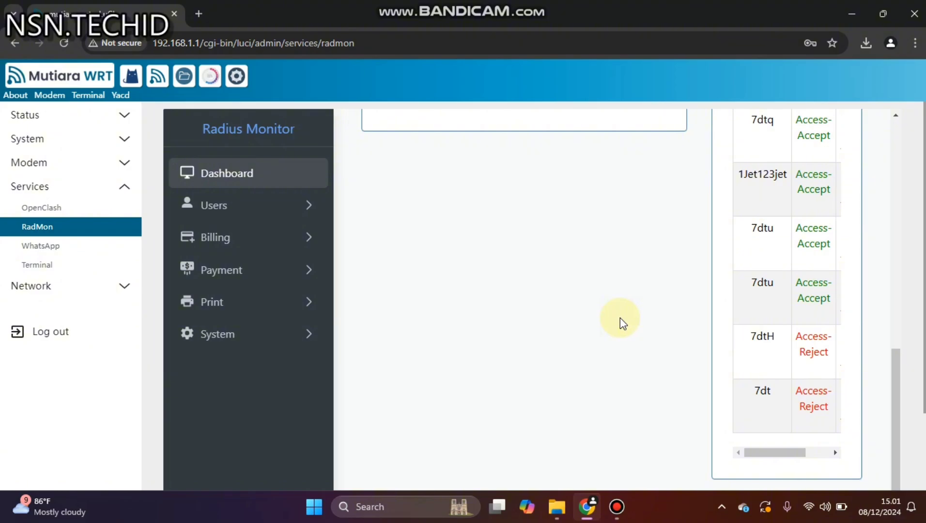
scroll(620, 318, up, 12)
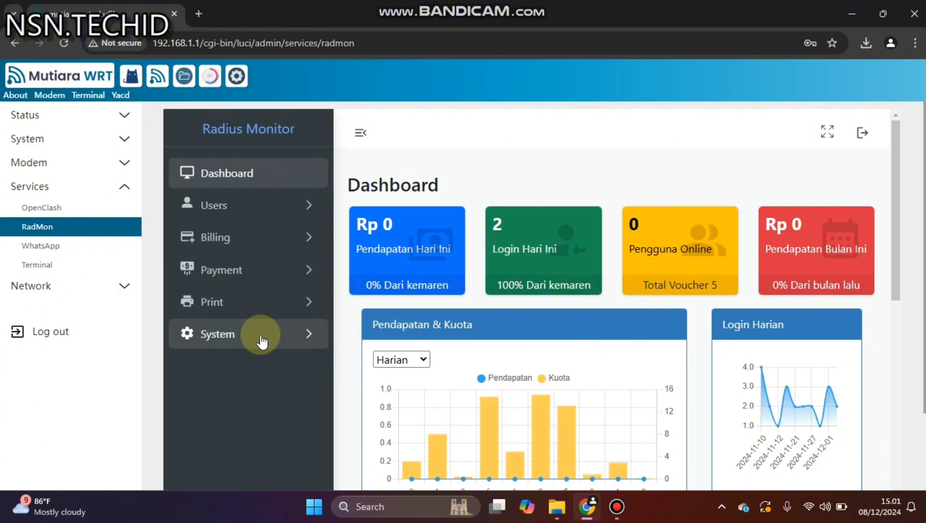
click(232, 341)
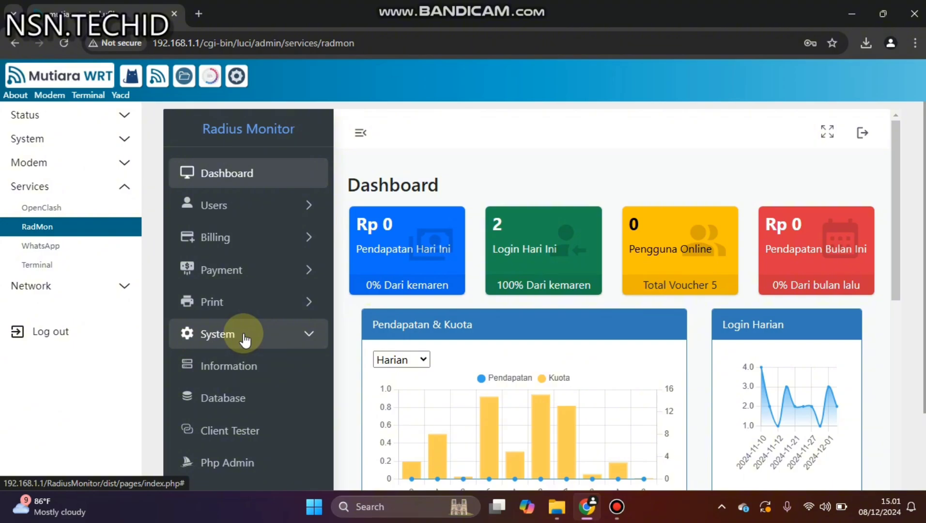
scroll(243, 341, down, 2)
Review System Information, then go to System Database and scroll its Radius Logs.
click(240, 369)
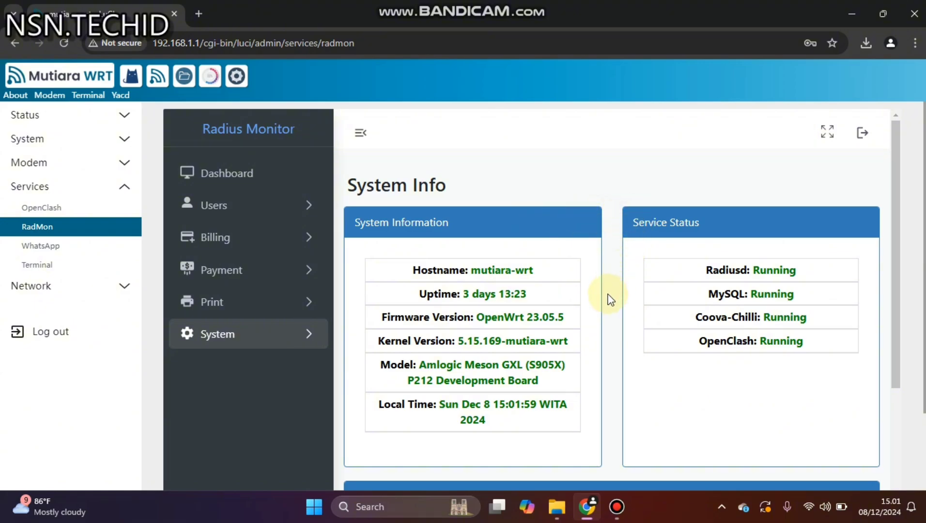
scroll(609, 294, down, 5)
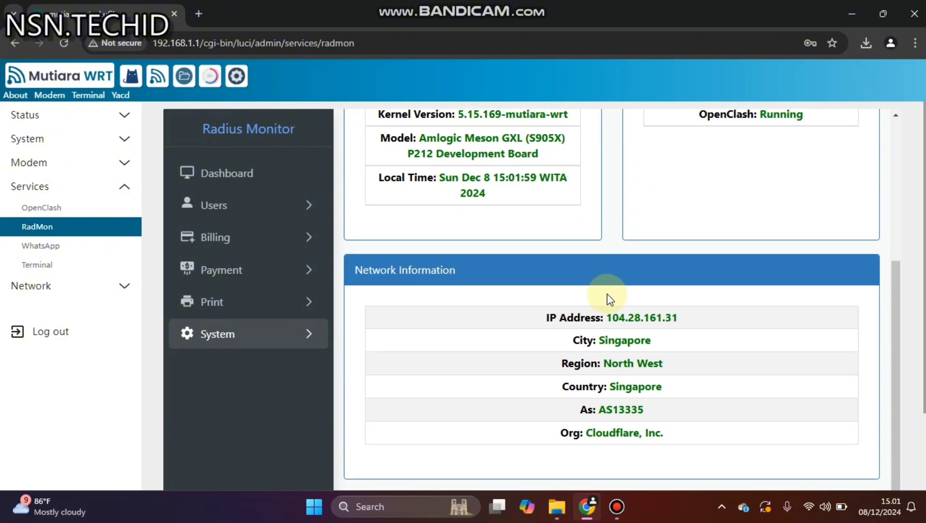
click(272, 338)
click(230, 397)
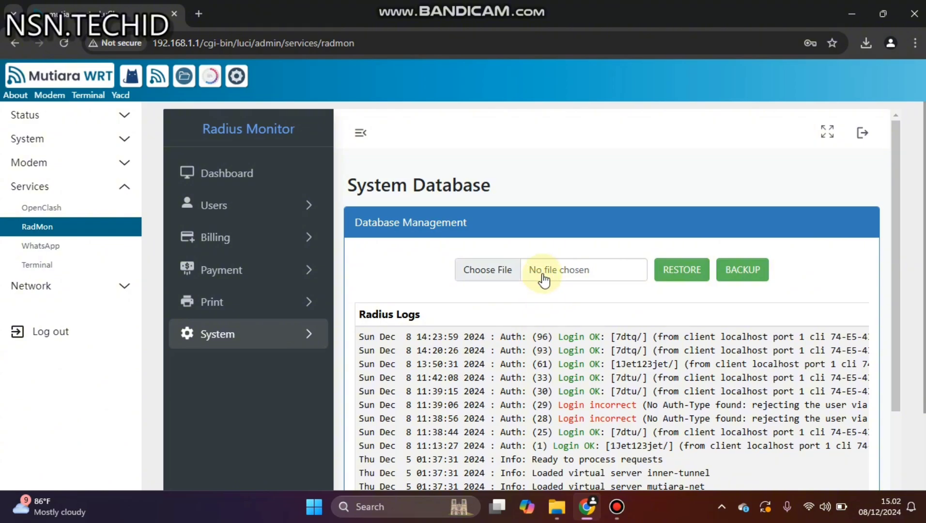
scroll(543, 280, down, 1)
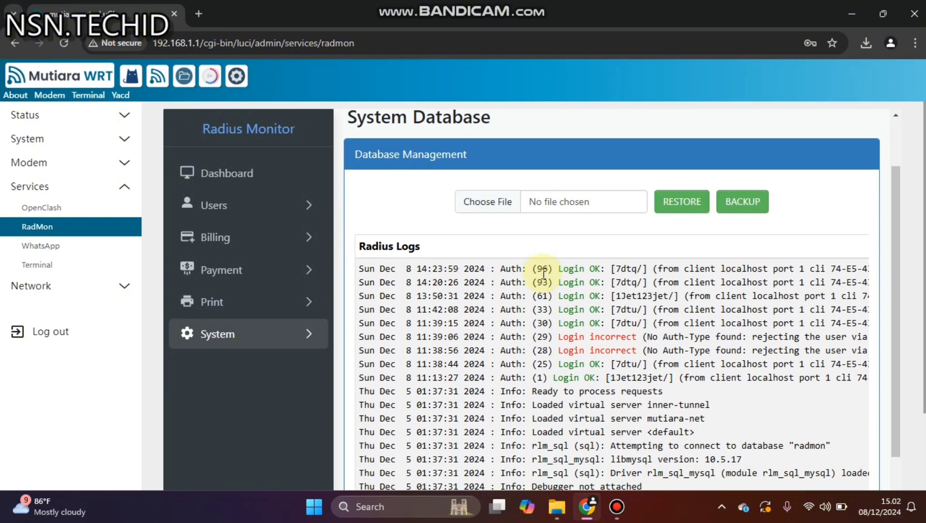
scroll(543, 273, up, 1)
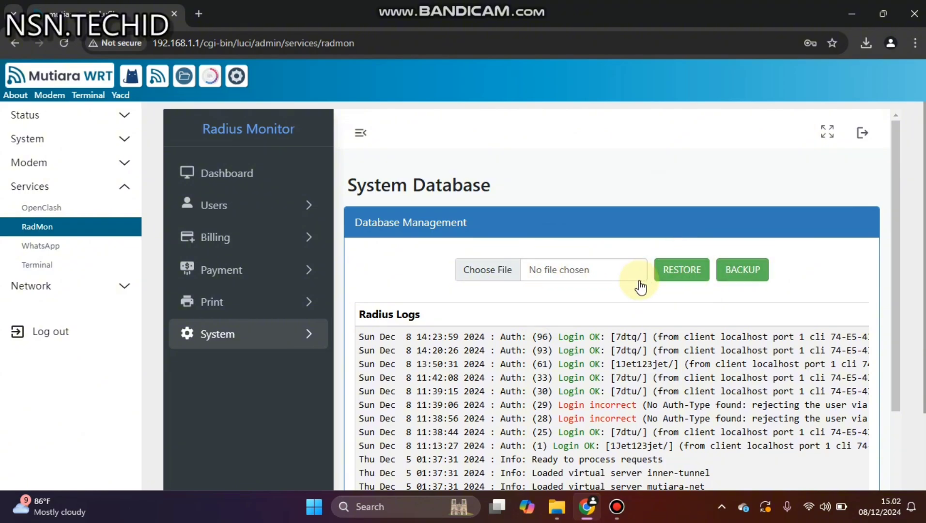
click(247, 339)
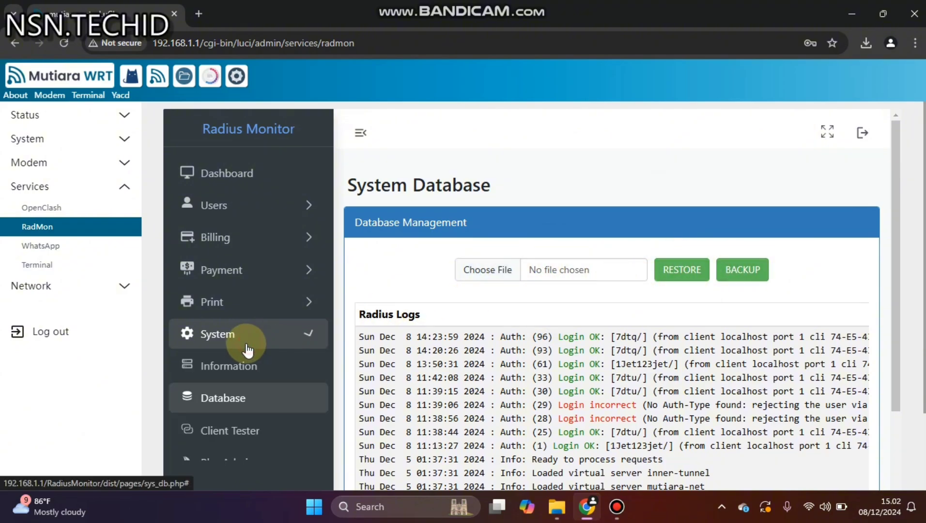
Open RadMon's Client Tester page, preset to NAS IP 127.0.0.1 and port 1812.
scroll(245, 426, down, 1)
click(247, 431)
scroll(492, 296, down, 2)
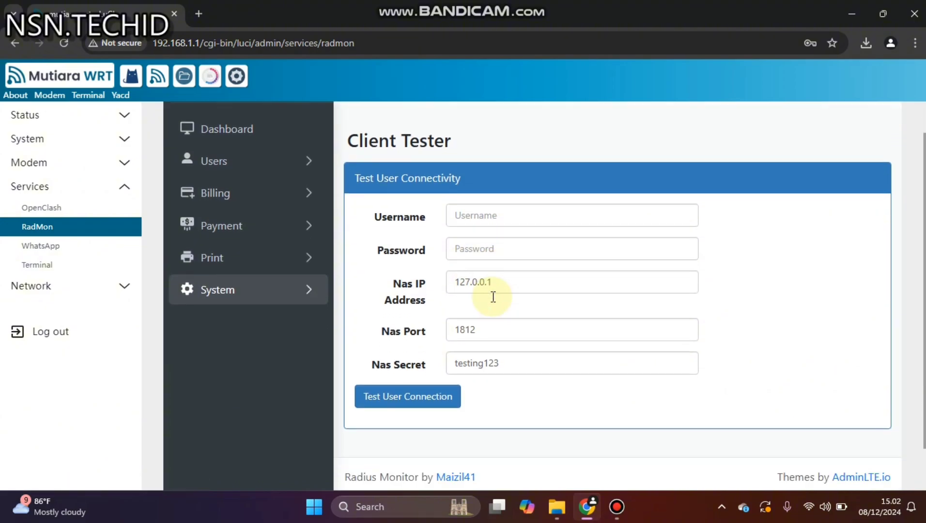
scroll(493, 296, up, 2)
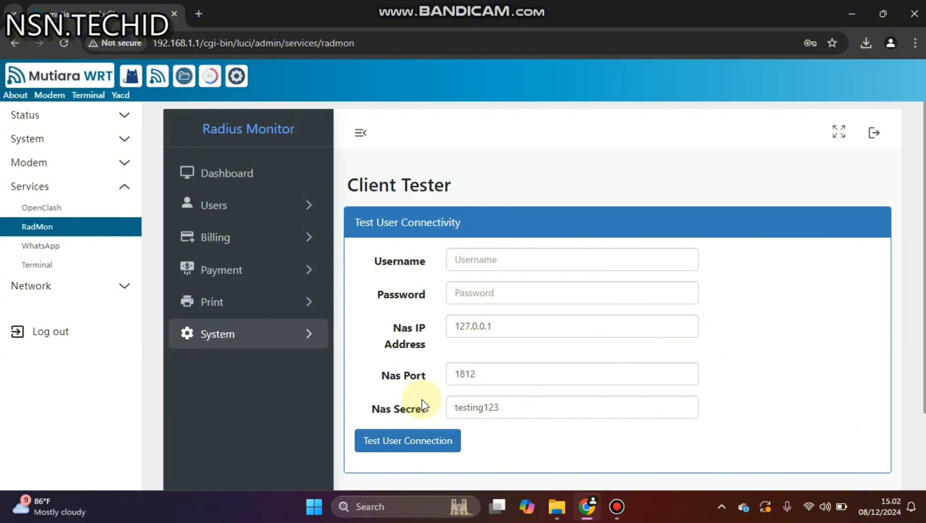
Try System > phpMyAdmin, then close its Not Found page.
click(286, 345)
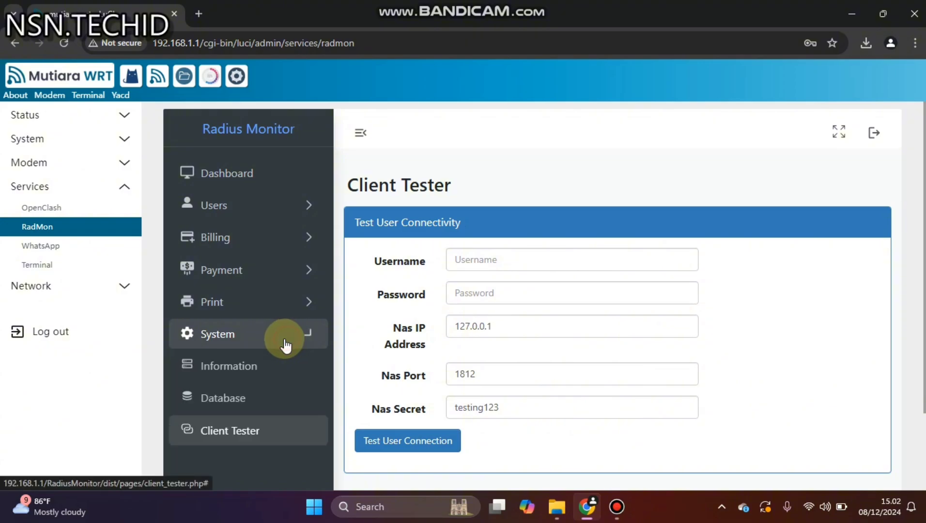
scroll(245, 427, down, 1)
click(233, 409)
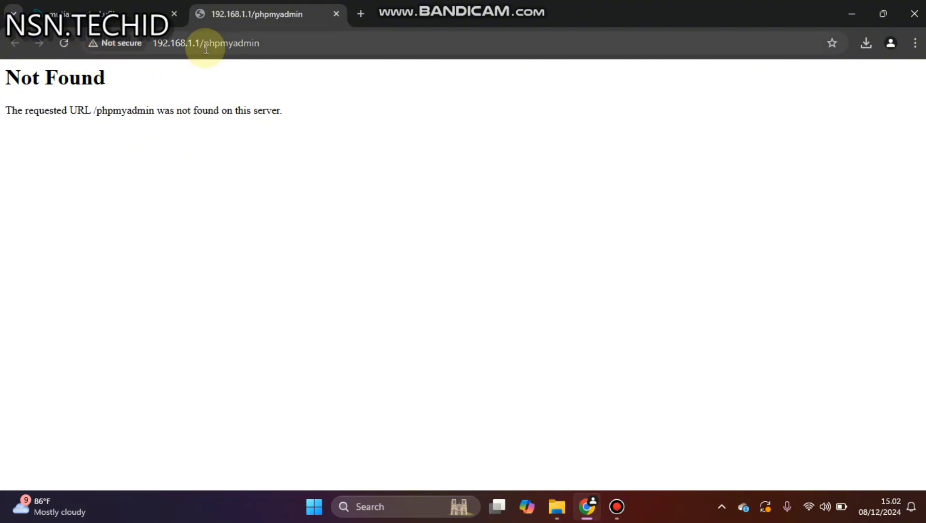
click(336, 14)
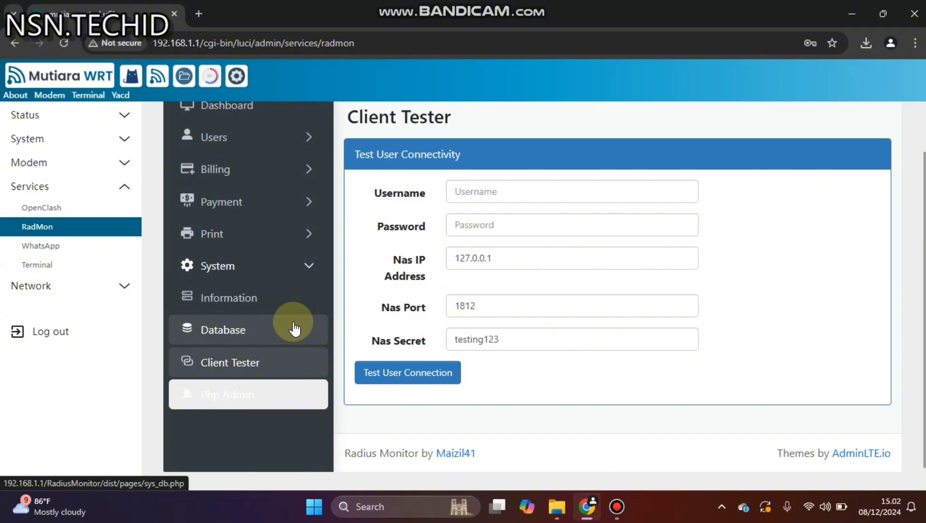
Open Print > User and view the New User form's plan list without choosing one.
click(284, 271)
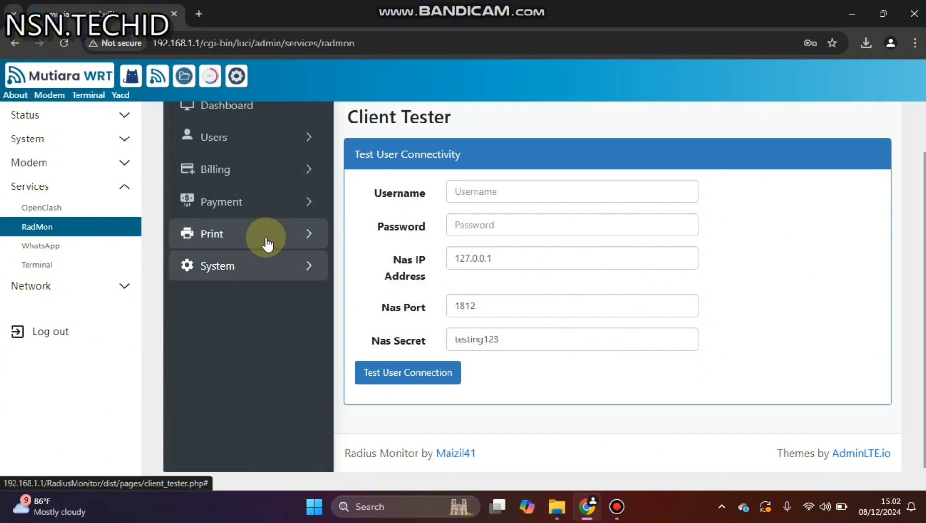
click(236, 241)
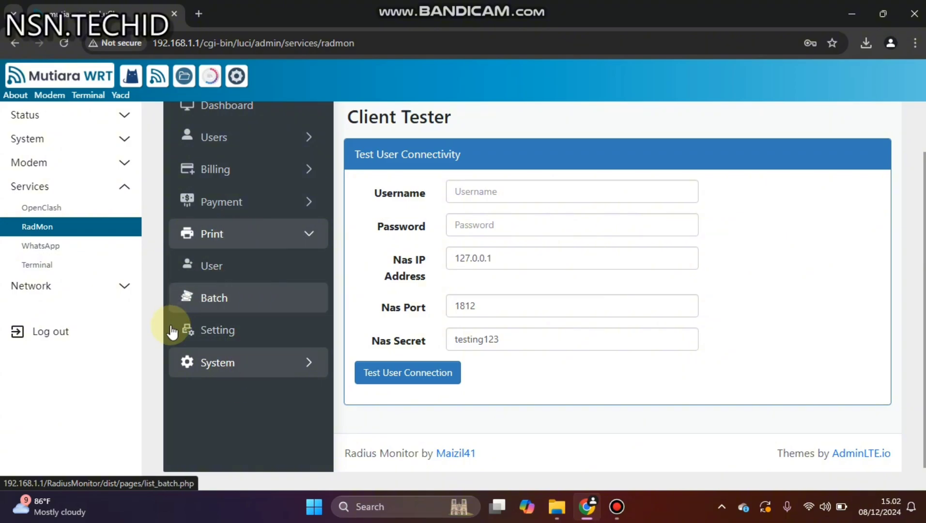
click(253, 268)
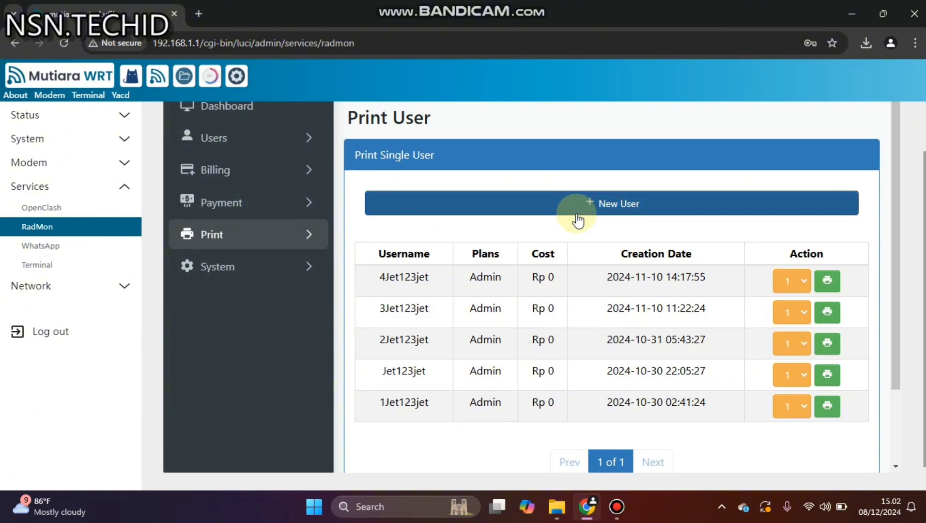
scroll(570, 285, up, 2)
click(570, 267)
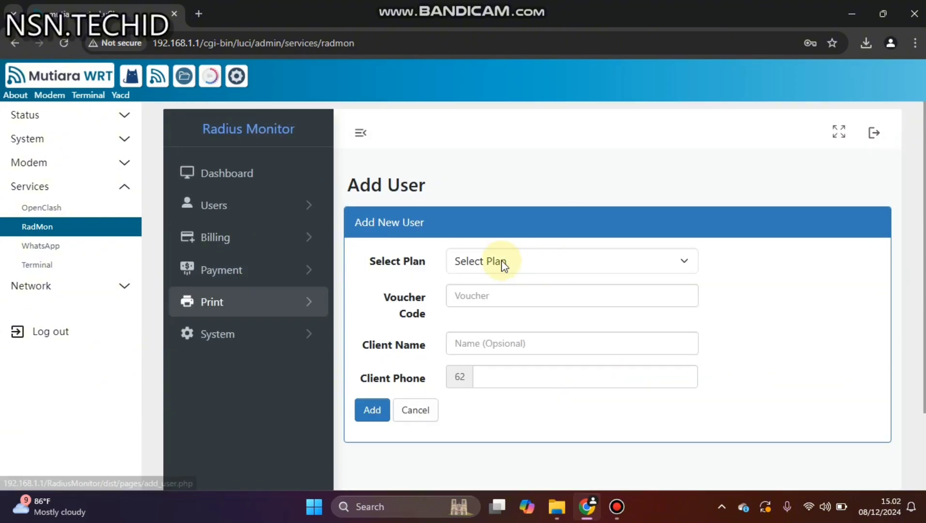
click(494, 264)
click(487, 180)
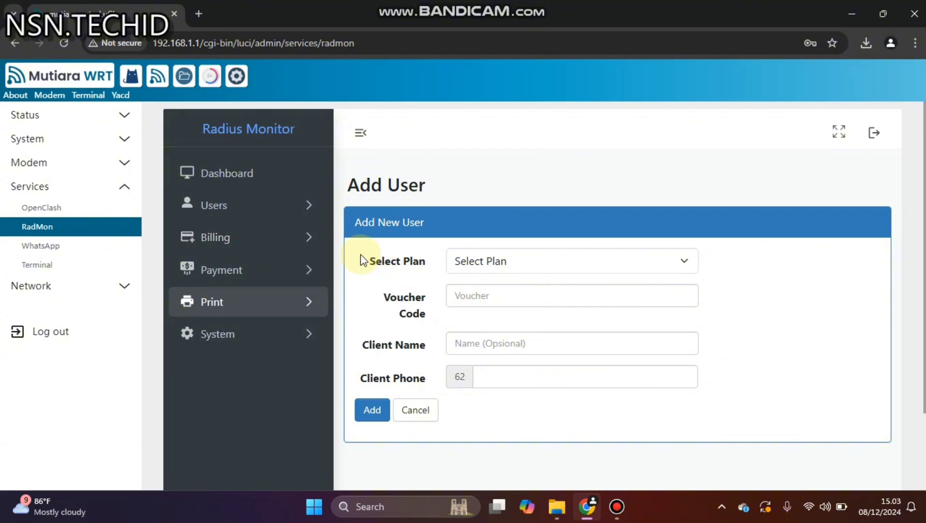
Open Print > Batch, listing pending batch CV5D (Test, 0 vouchers).
click(301, 305)
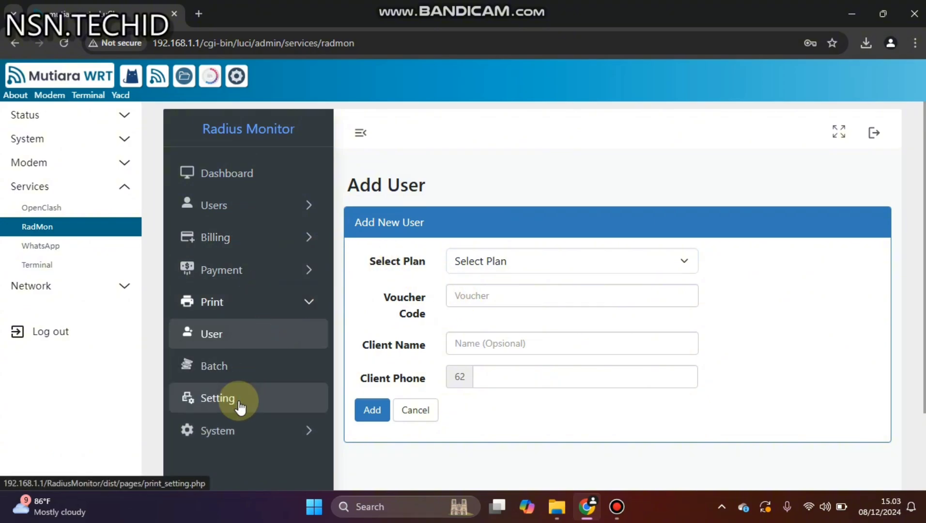
click(236, 366)
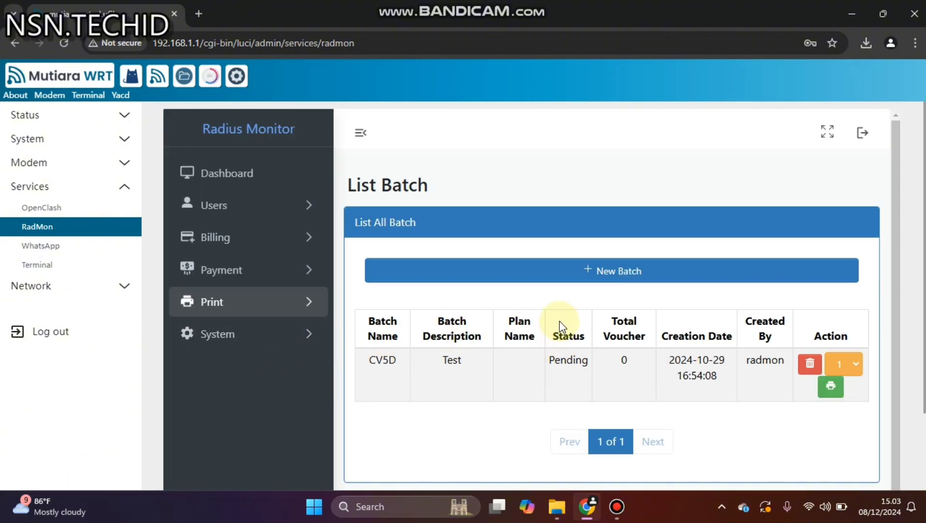
scroll(560, 327, down, 1)
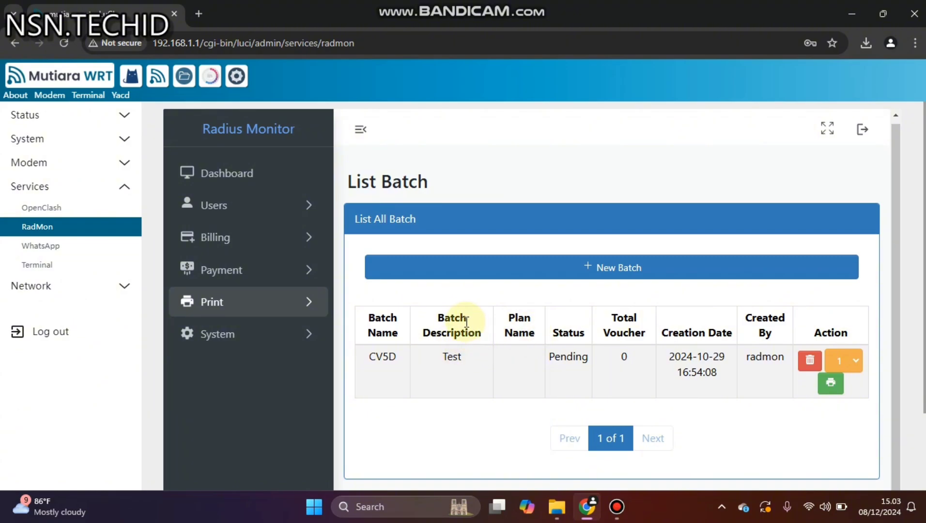
click(257, 304)
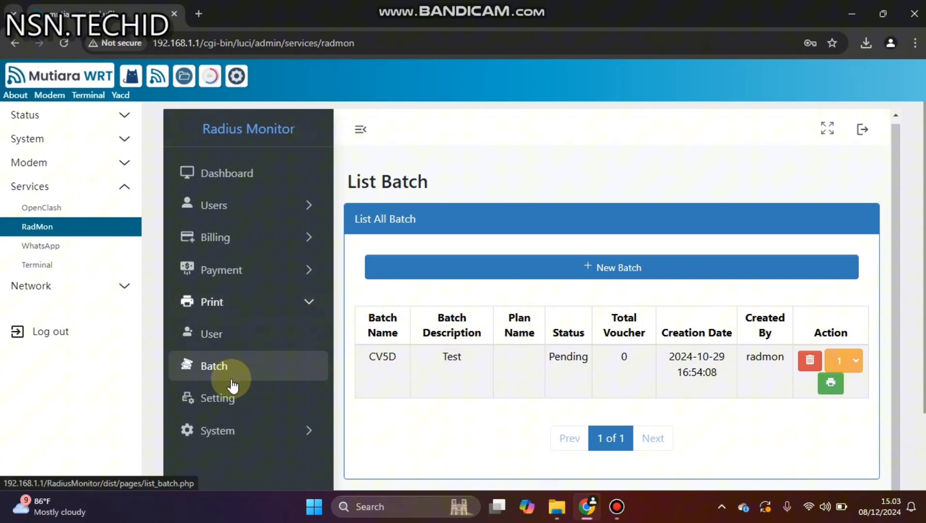
Open Print > Setting, showing hotspot IP 10.10.10.1 and domain mutiara.wifi.
click(228, 406)
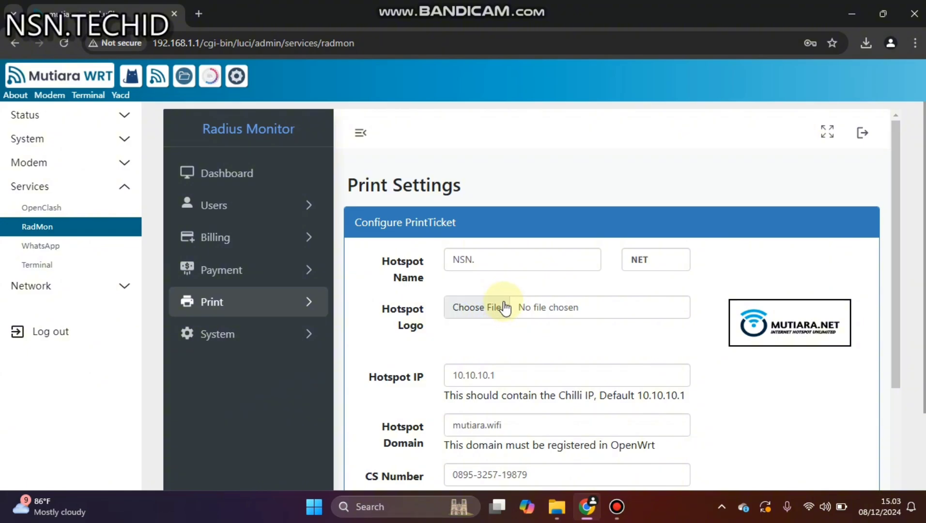
scroll(504, 308, down, 1)
scroll(504, 308, down, 2)
scroll(504, 308, up, 3)
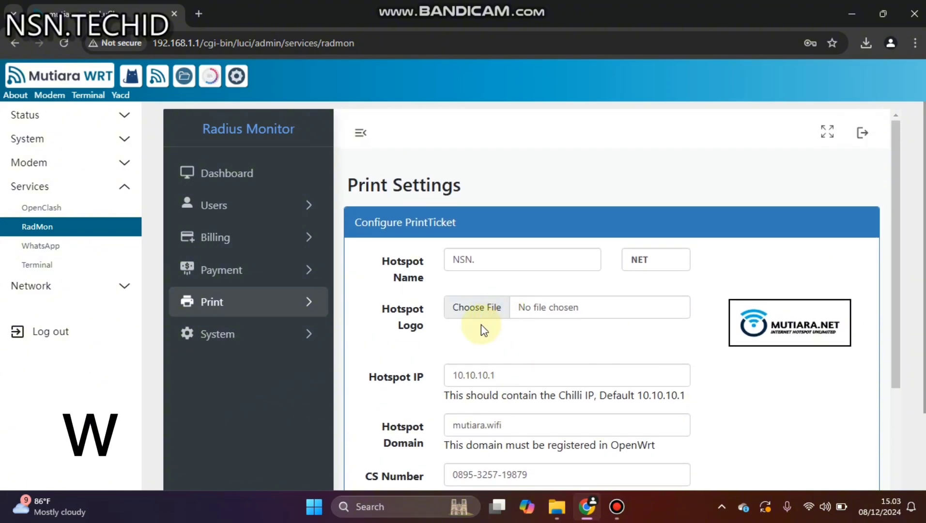
scroll(482, 325, down, 5)
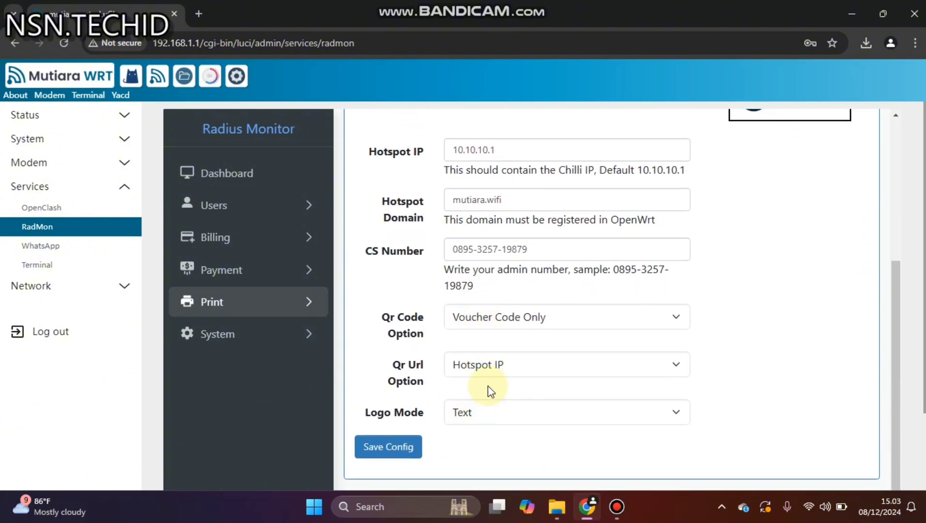
Leave the Logo Mode dropdown set to Text and review the rest of the form.
click(483, 423)
click(481, 418)
scroll(477, 368, up, 5)
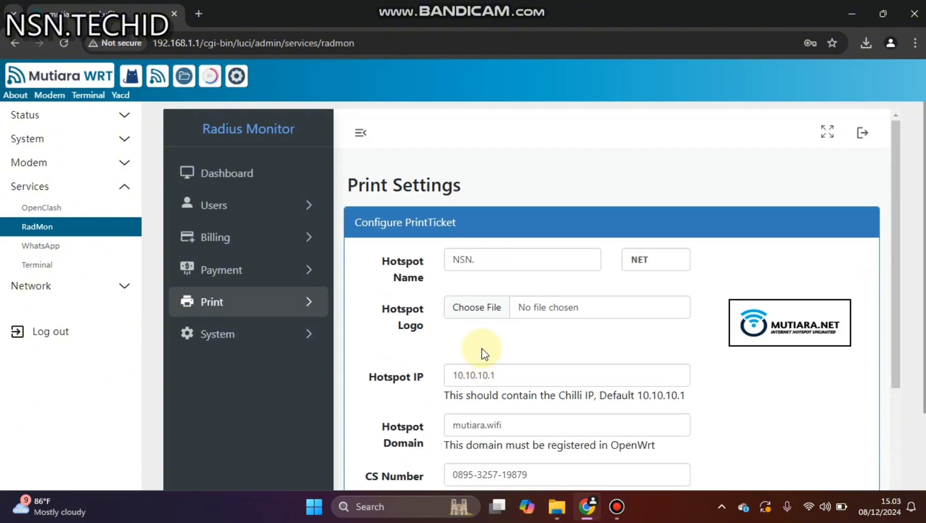
scroll(459, 386, down, 5)
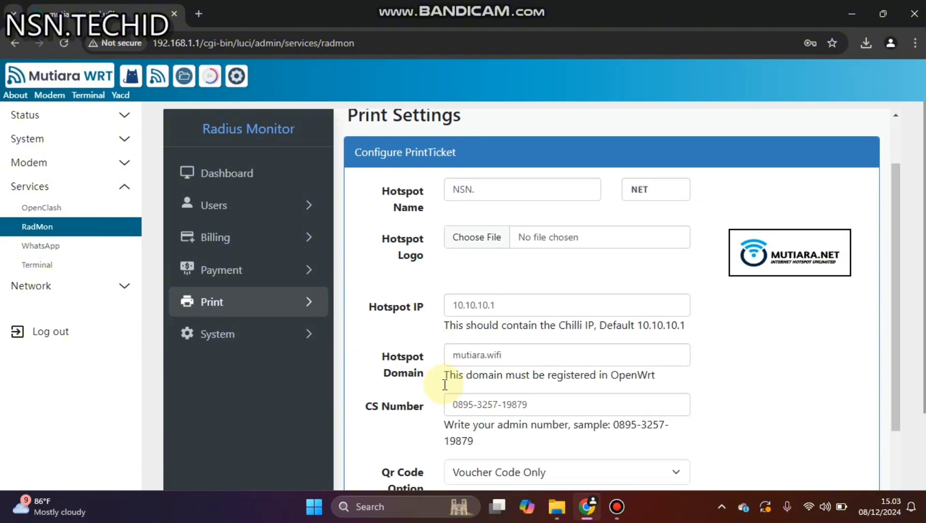
scroll(383, 333, down, 2)
scroll(395, 331, up, 2)
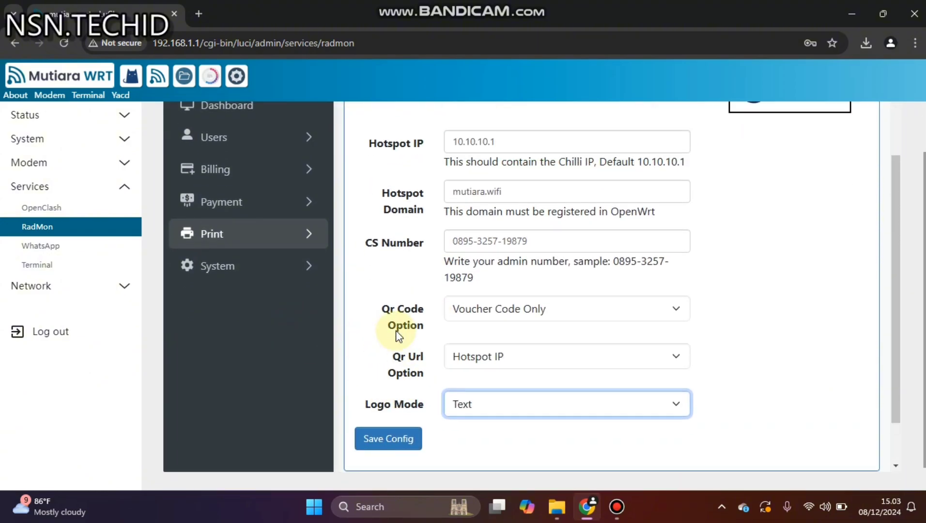
scroll(288, 316, up, 2)
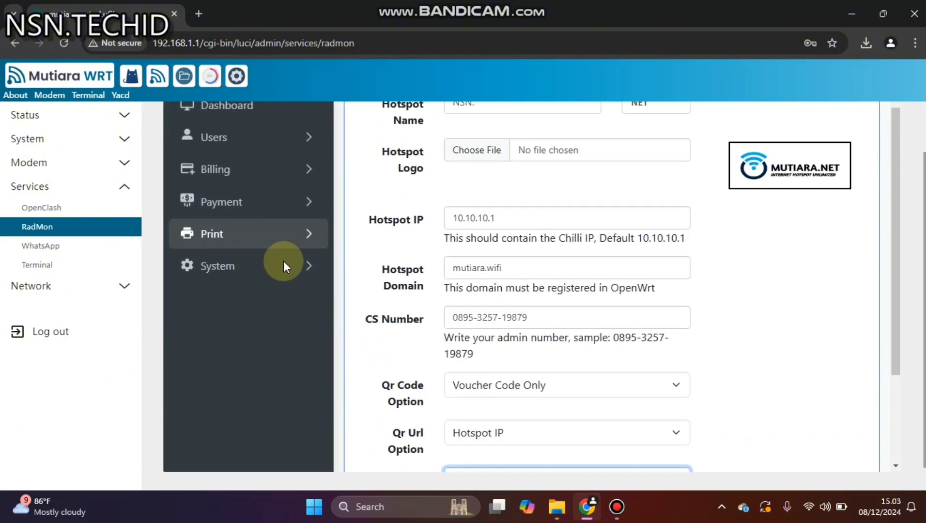
click(268, 206)
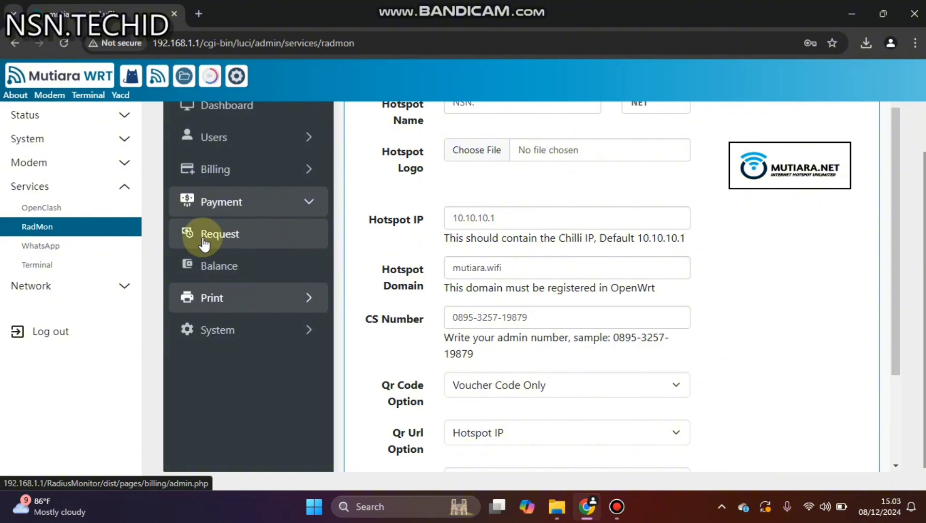
Open Payment > Request, showing an empty Topup Request list.
click(224, 237)
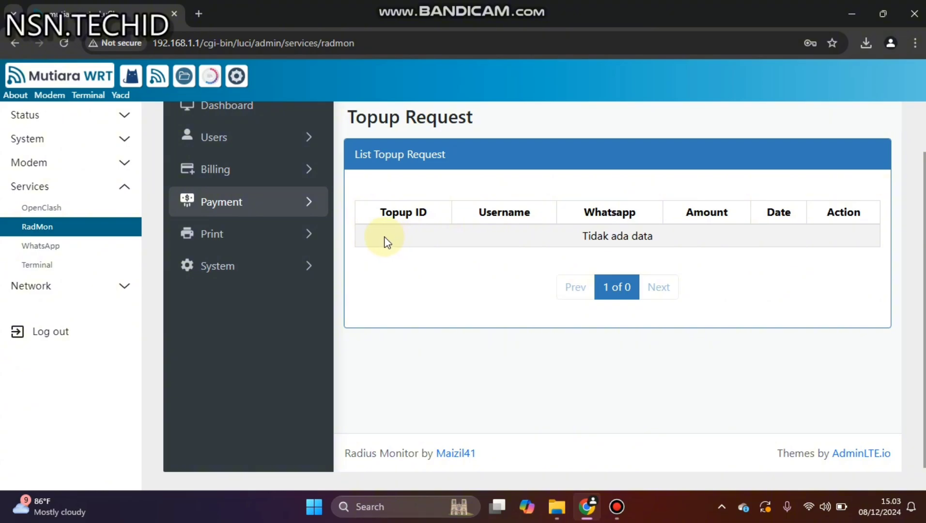
click(273, 213)
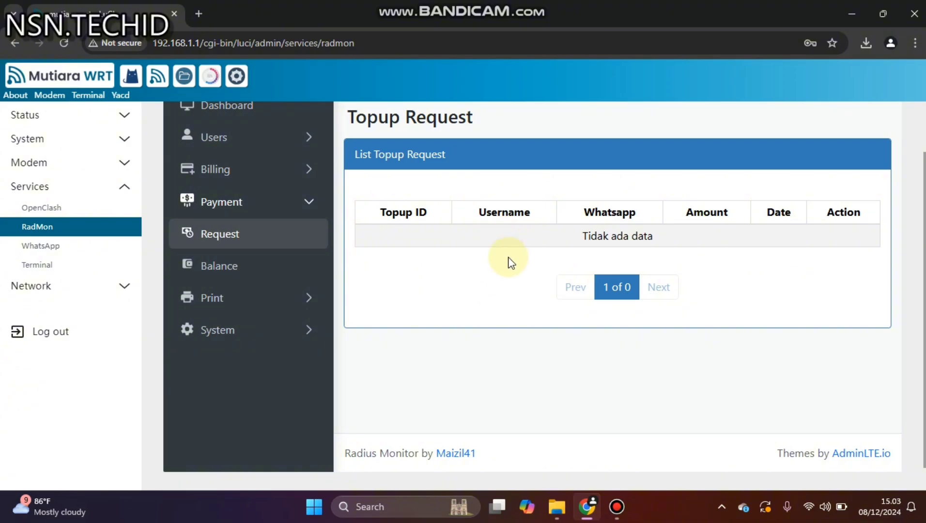
scroll(507, 259, up, 2)
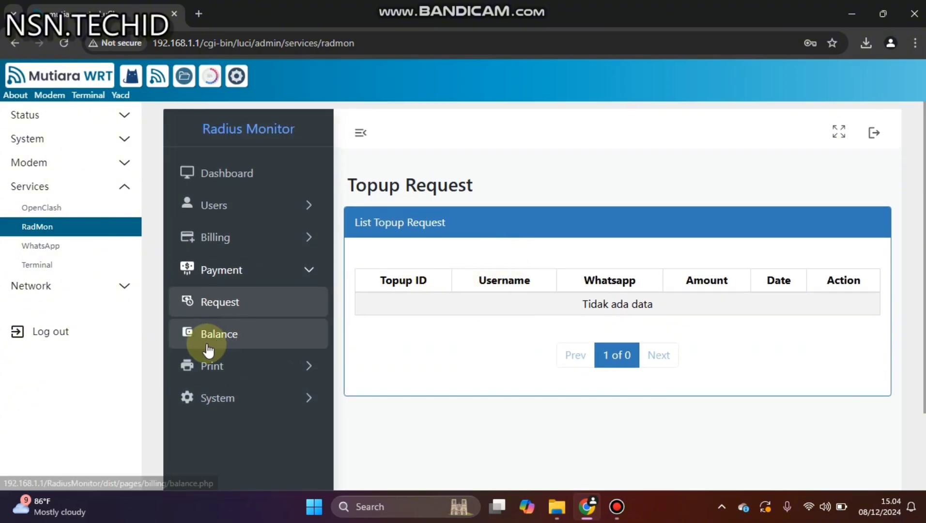
Open Payment > Balance, listing two users holding Rp 0 and Rp 10.000.
click(207, 344)
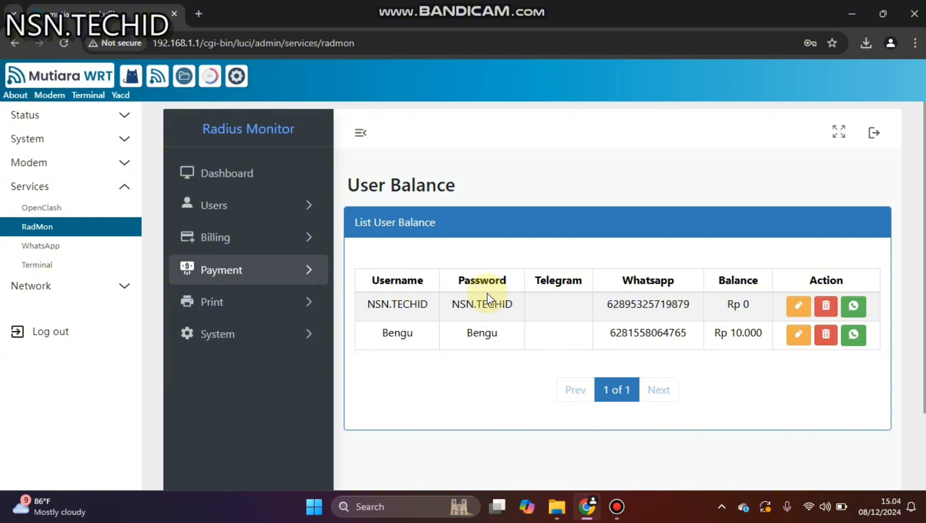
scroll(488, 299, down, 2)
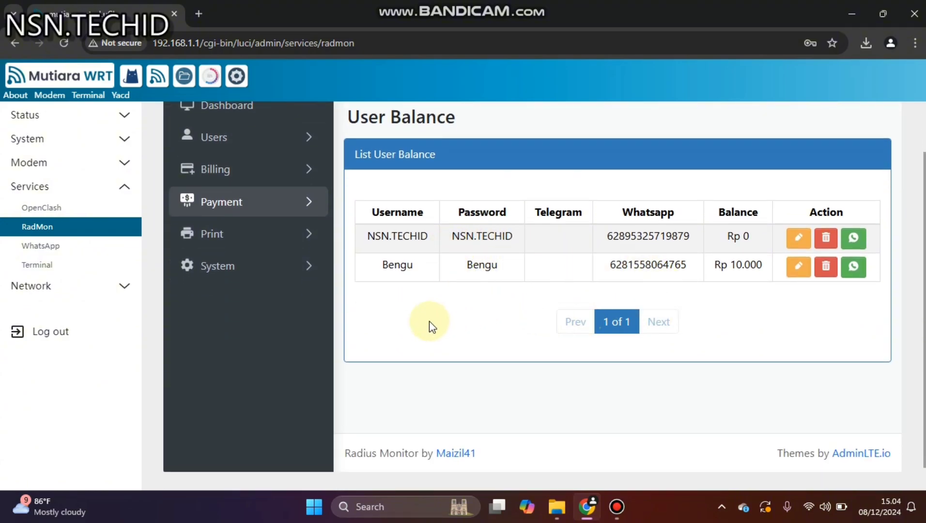
scroll(430, 321, up, 2)
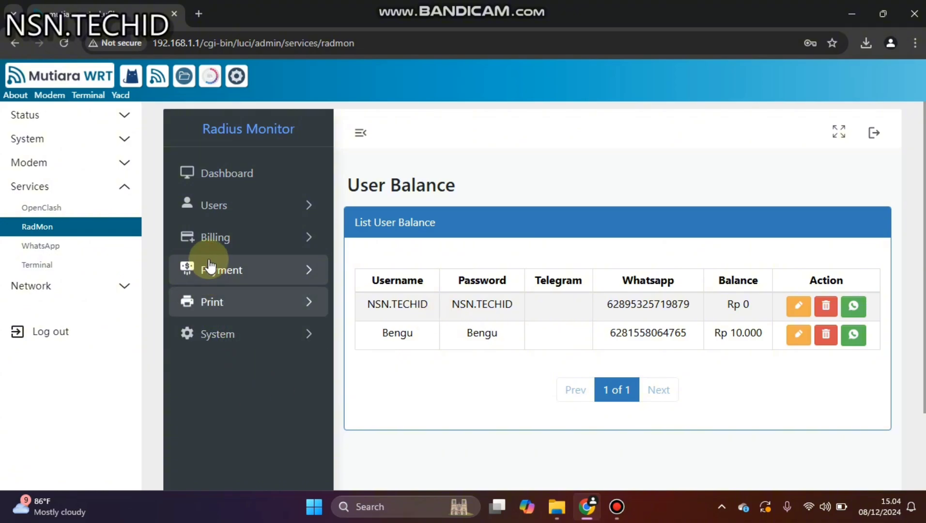
click(228, 251)
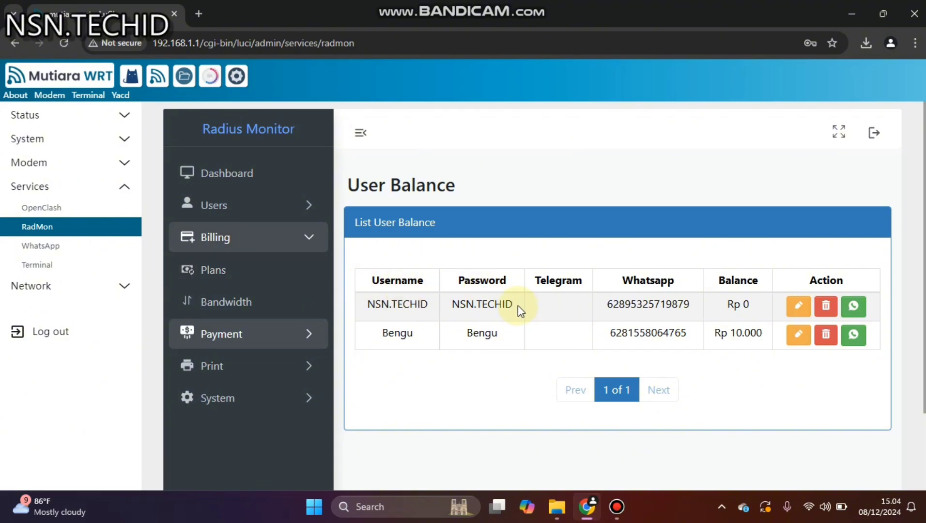
Open Billing > Plans and scroll through the six plans, GRATIS to Paket 15000 (7 Hari).
click(241, 280)
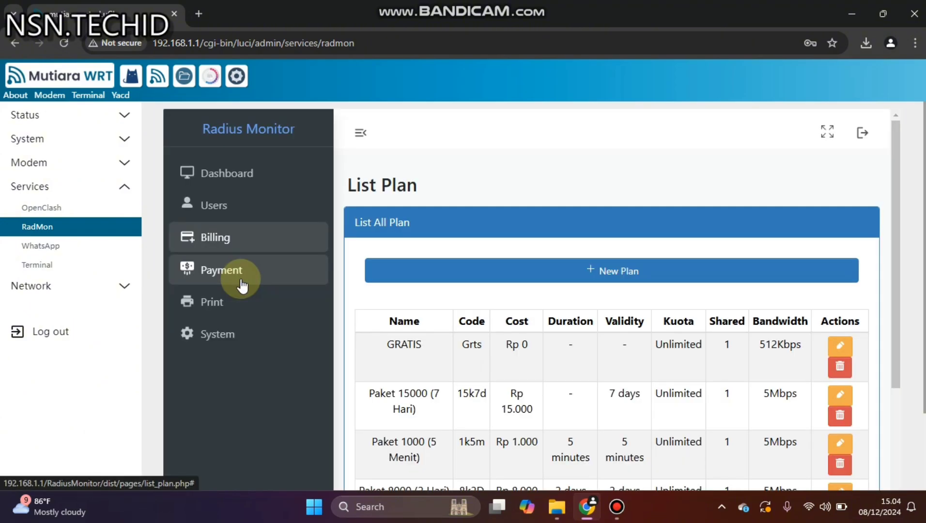
scroll(520, 342, down, 1)
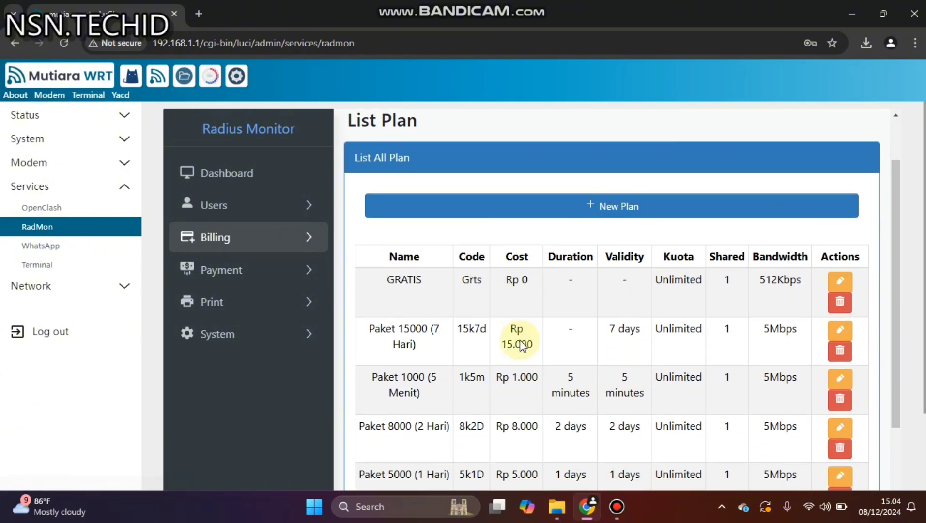
scroll(520, 340, down, 2)
scroll(520, 337, up, 1)
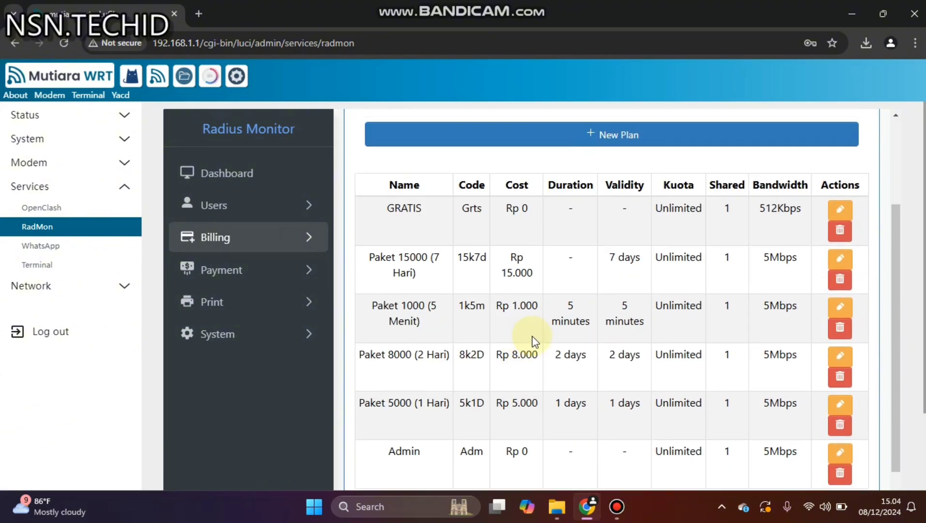
scroll(635, 343, down, 1)
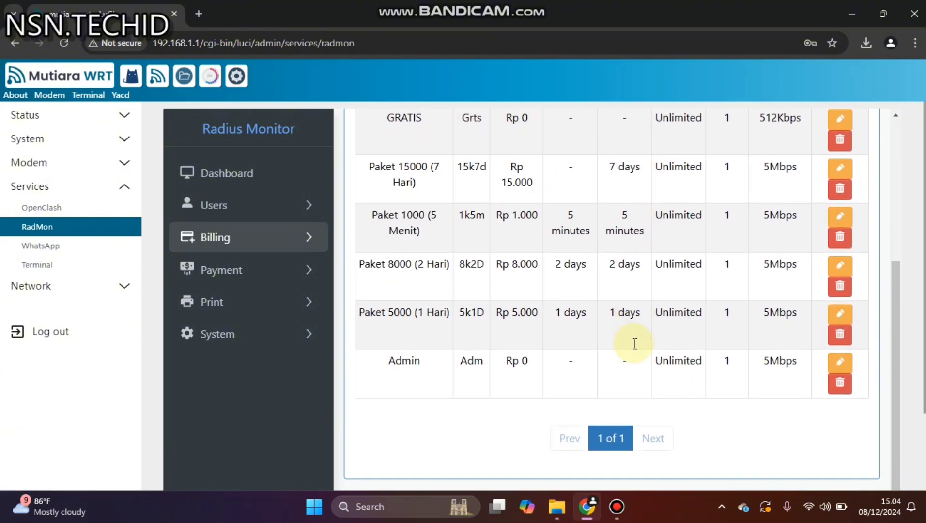
scroll(635, 344, up, 2)
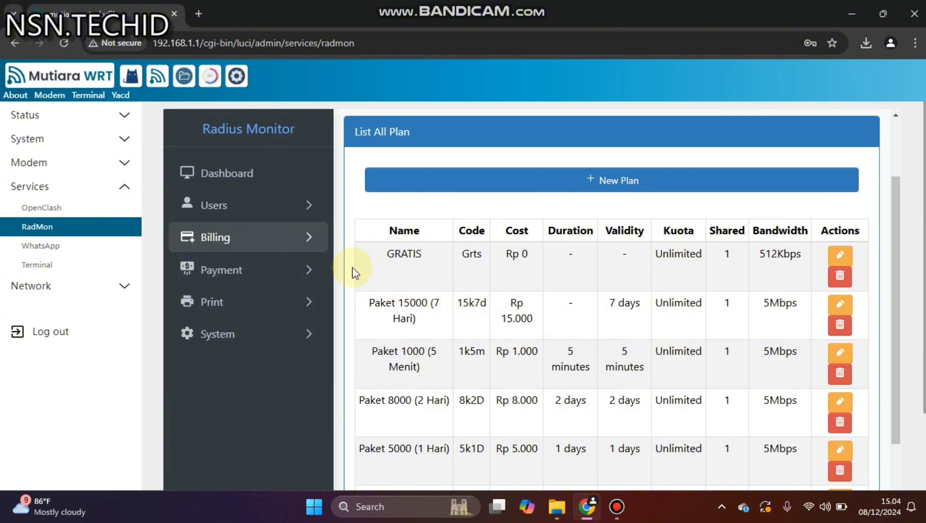
View the 512Kbps and 5Mbps bandwidth profiles, then expand the Users submenu.
click(246, 240)
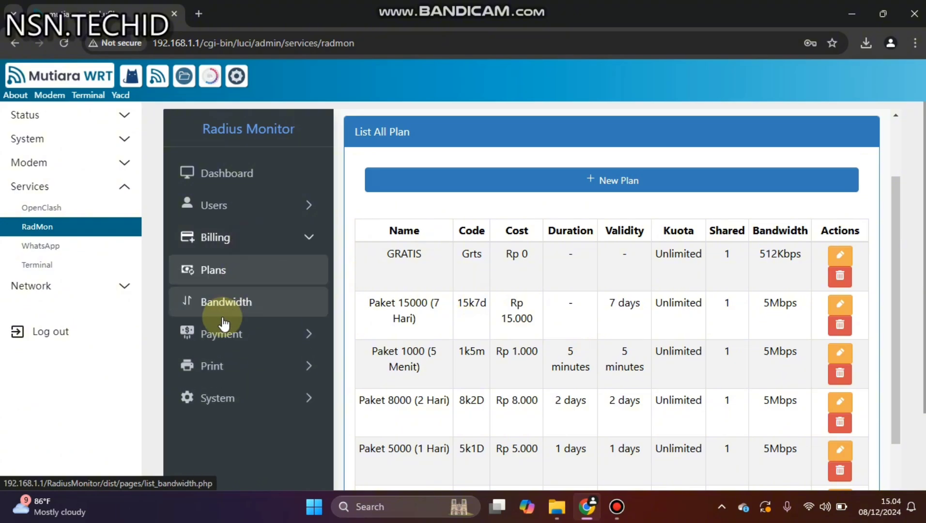
click(223, 305)
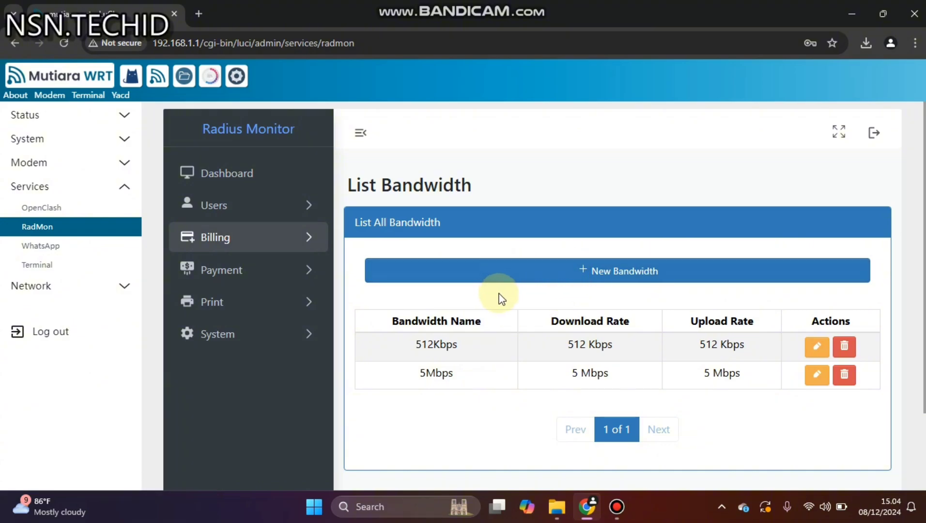
click(280, 214)
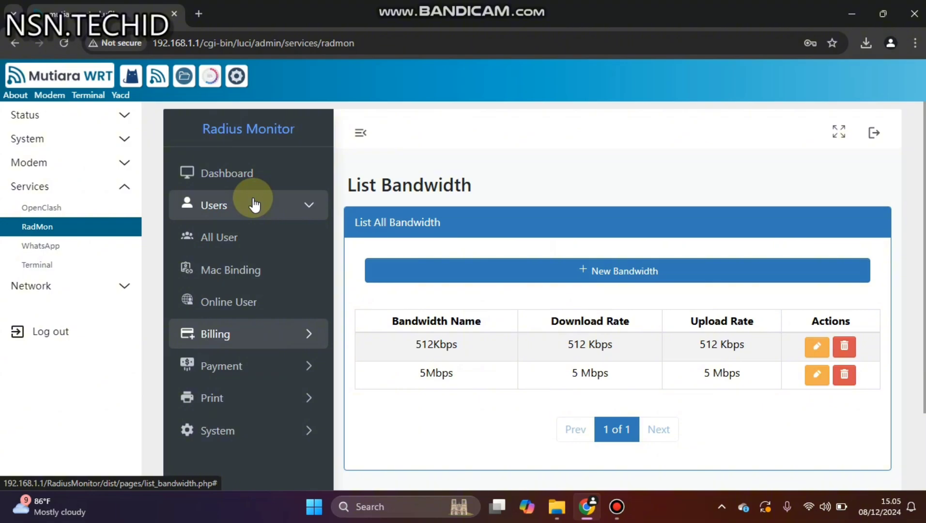
Open Users > All User and scroll through the user list.
click(244, 239)
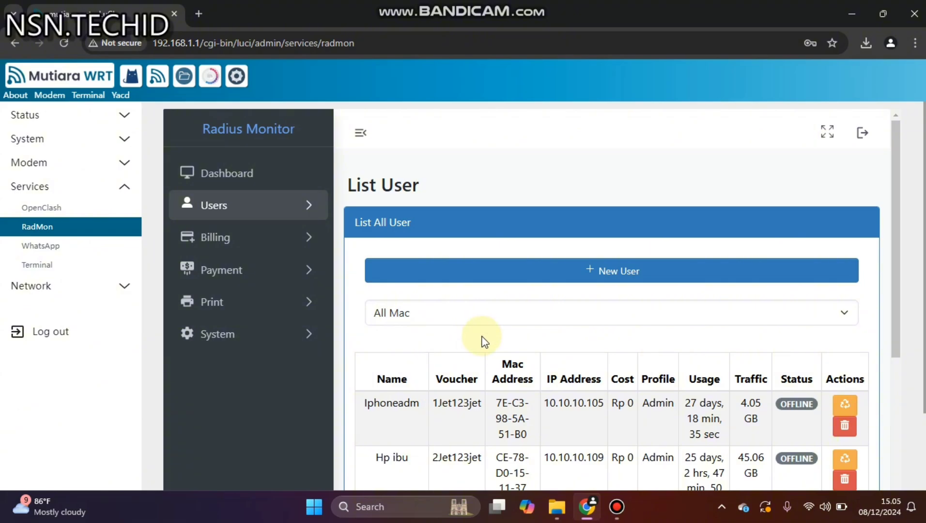
scroll(479, 329, down, 6)
scroll(482, 339, up, 2)
scroll(482, 339, up, 4)
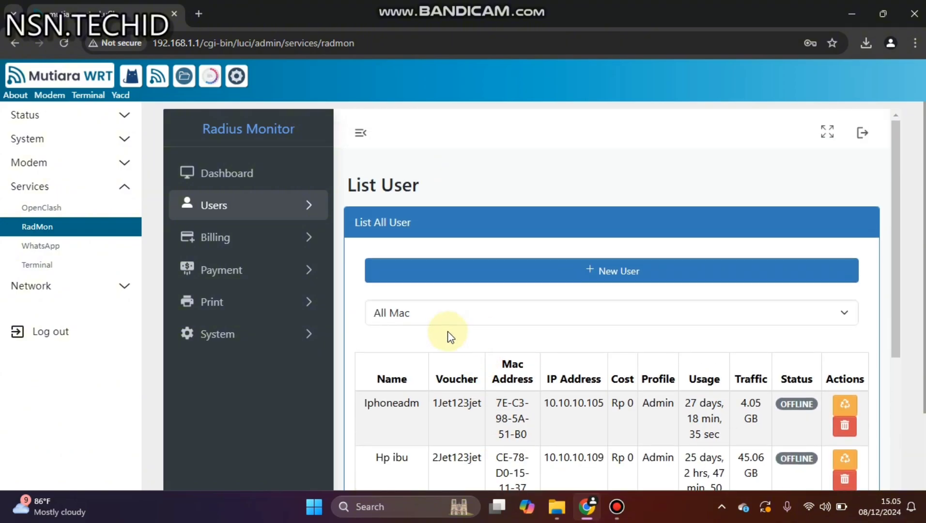
Check the Mac Binding and empty Online User lists, then return to the Dashboard.
click(283, 208)
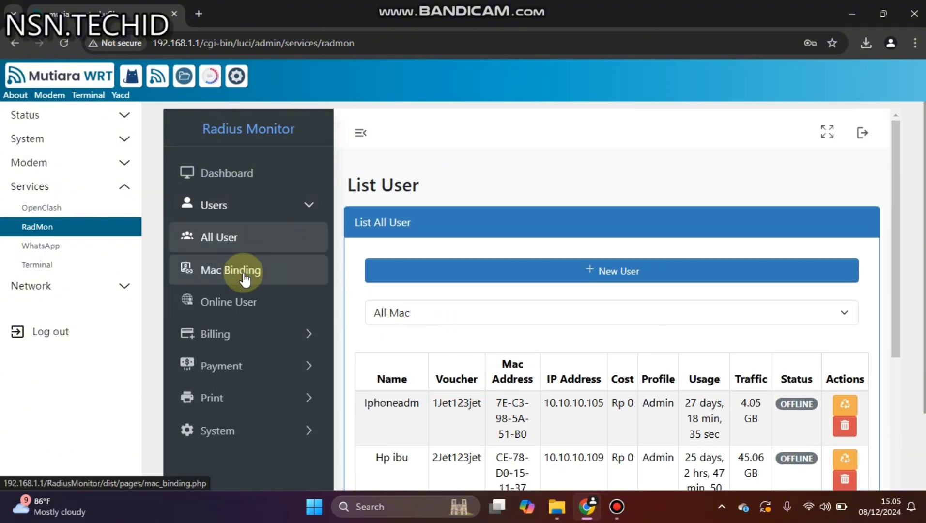
click(247, 279)
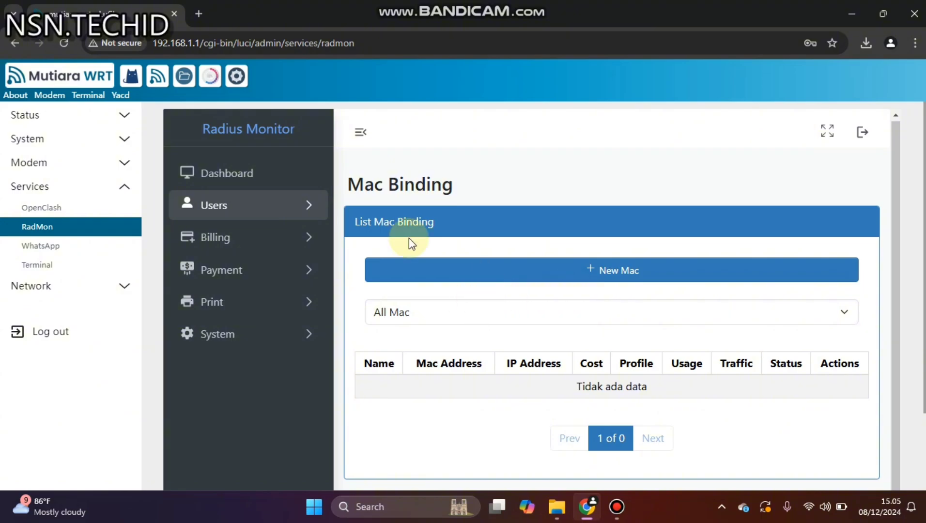
click(259, 212)
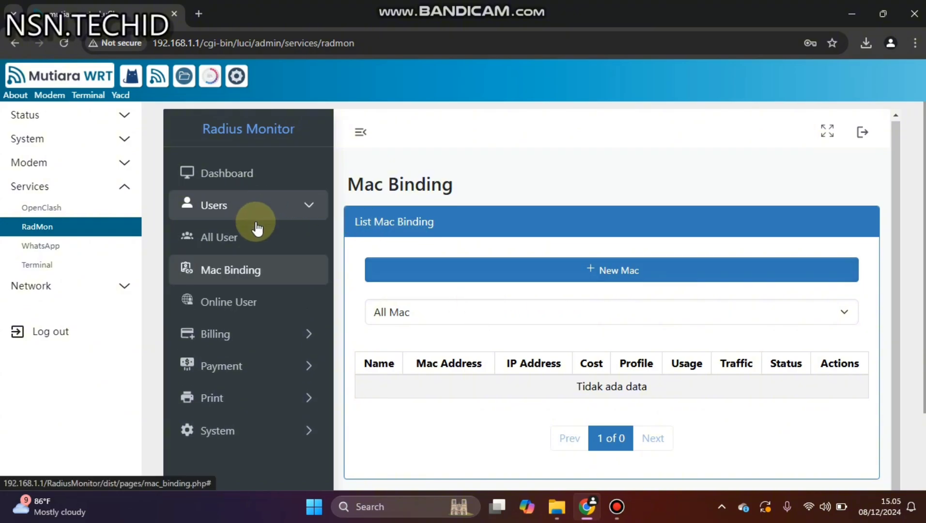
click(250, 303)
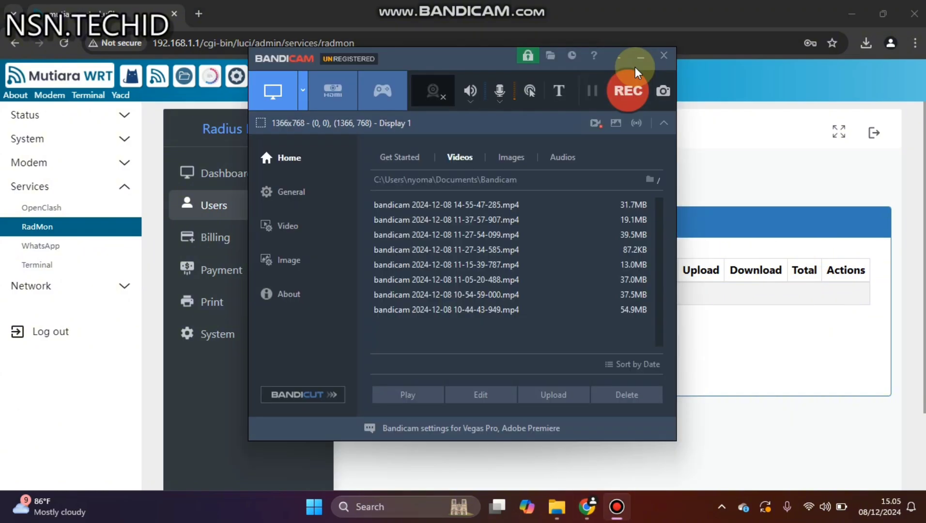
click(626, 91)
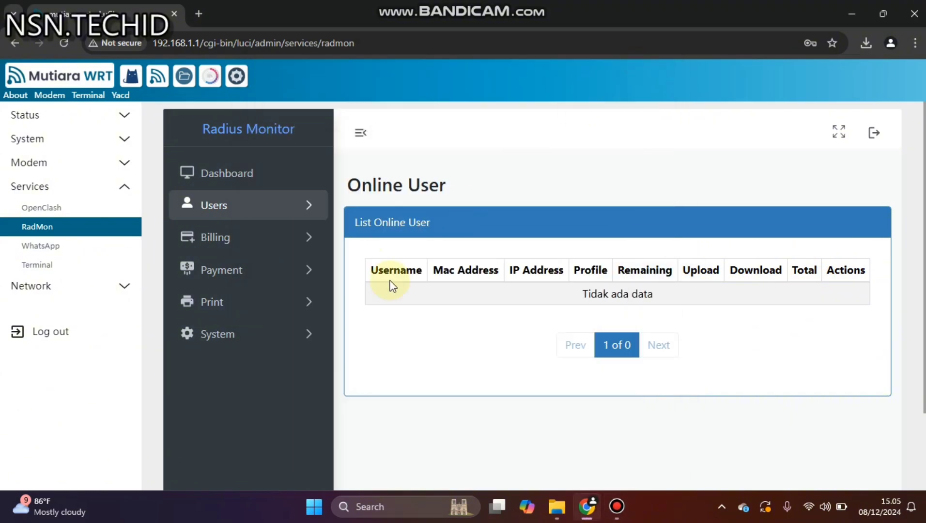
click(238, 181)
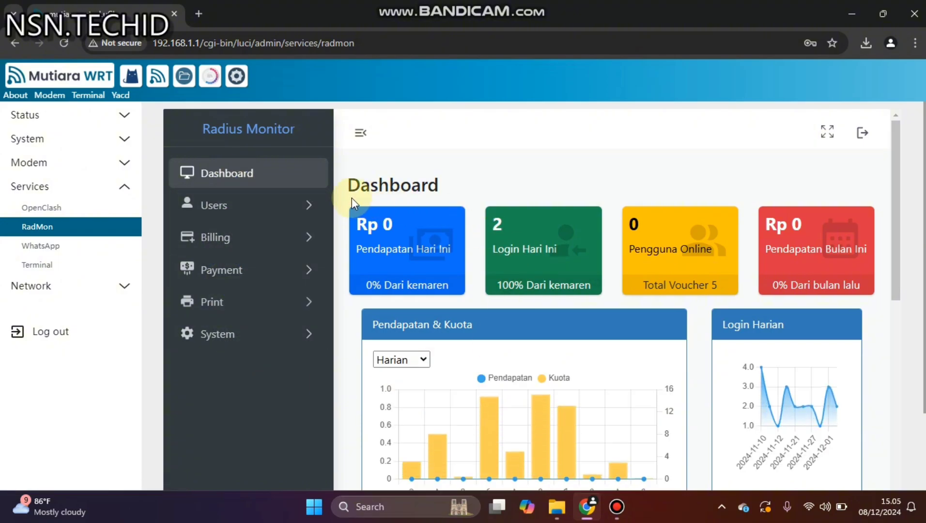
scroll(300, 271, down, 3)
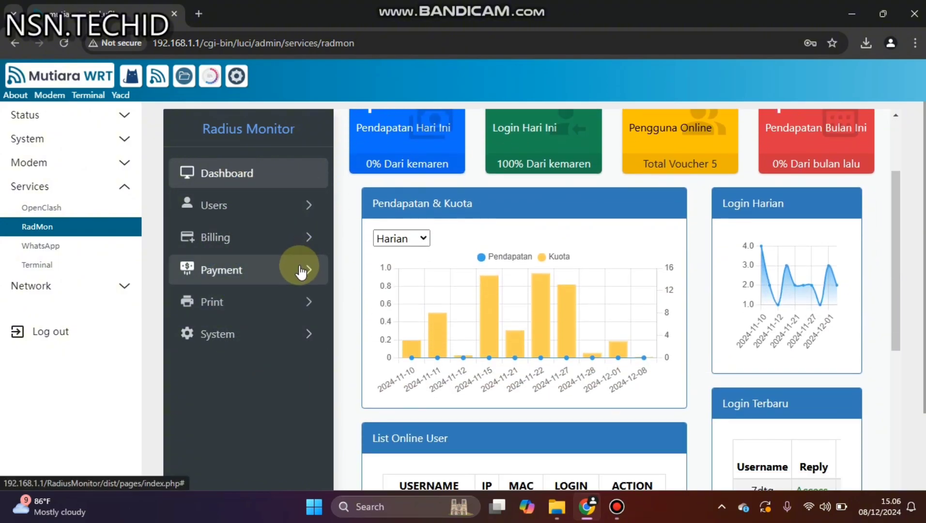
scroll(301, 270, up, 1)
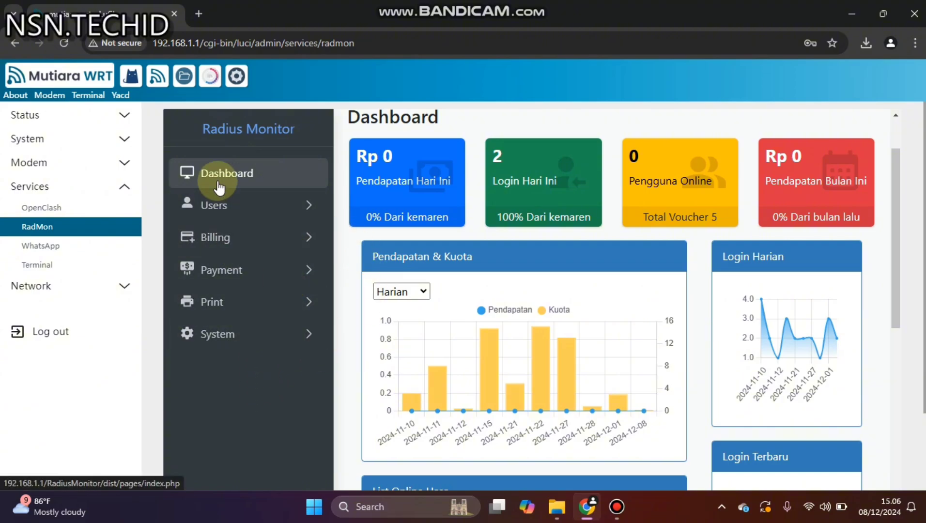
Connect to the open NSNNET 2 Wi-Fi network from the taskbar quick settings.
click(814, 508)
click(746, 256)
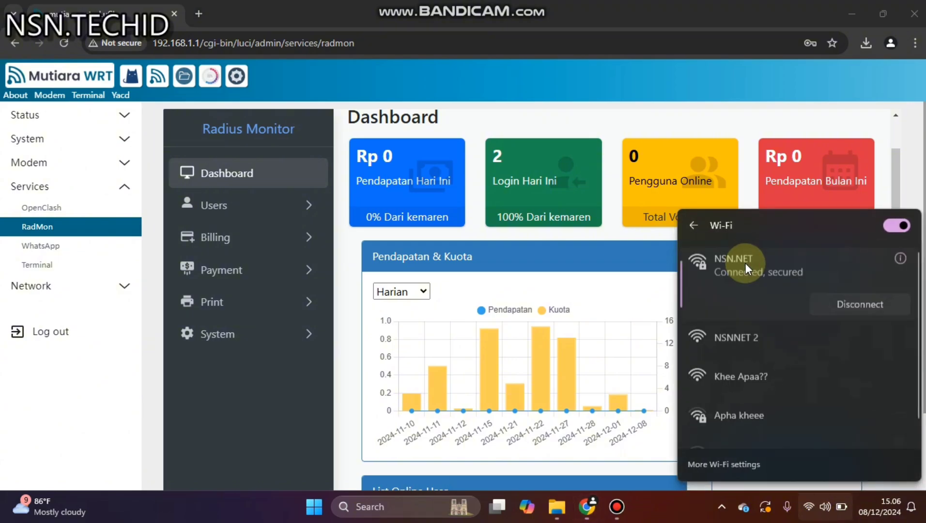
click(735, 337)
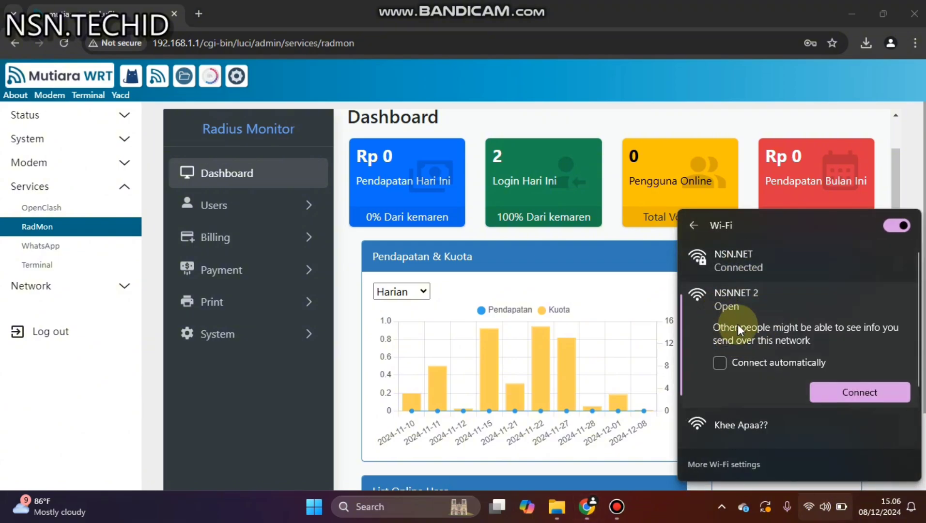
click(841, 391)
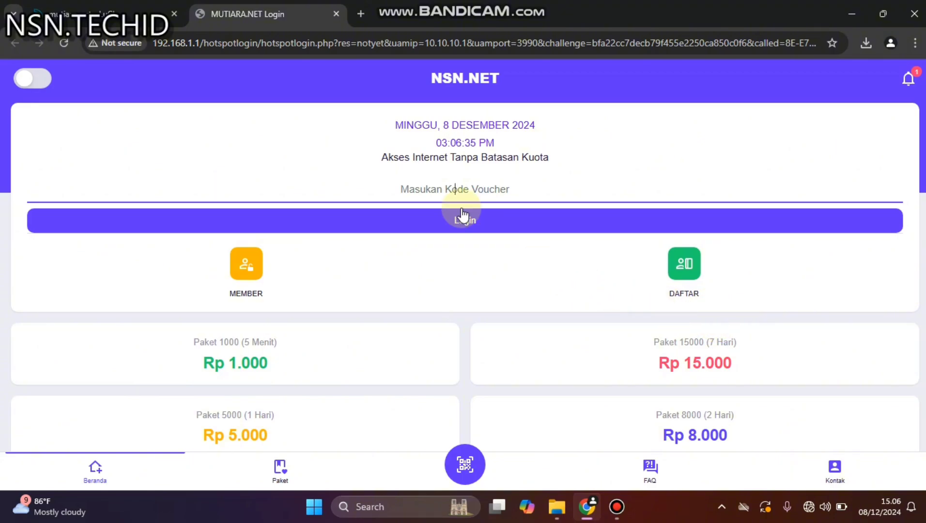
Open the MEMBER login and 'Daftar disini' registration pages, then go back to voucher login.
click(459, 186)
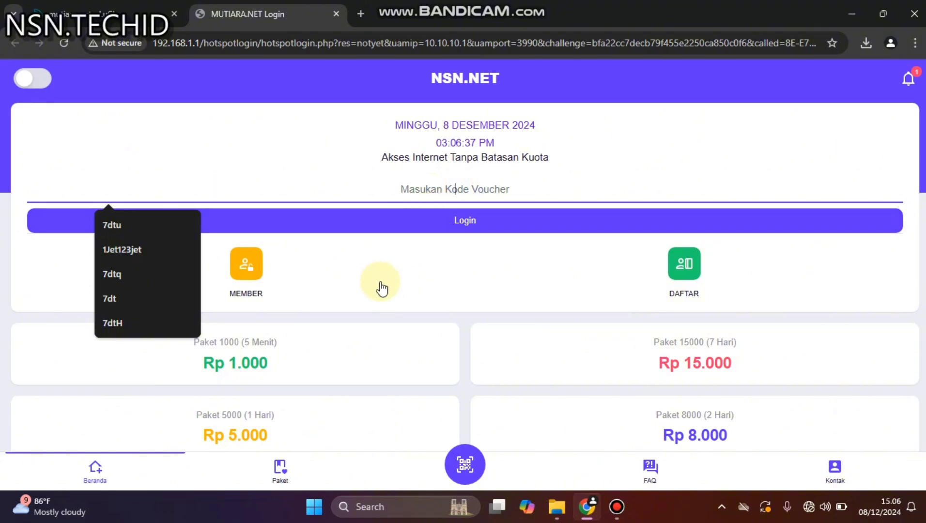
click(228, 283)
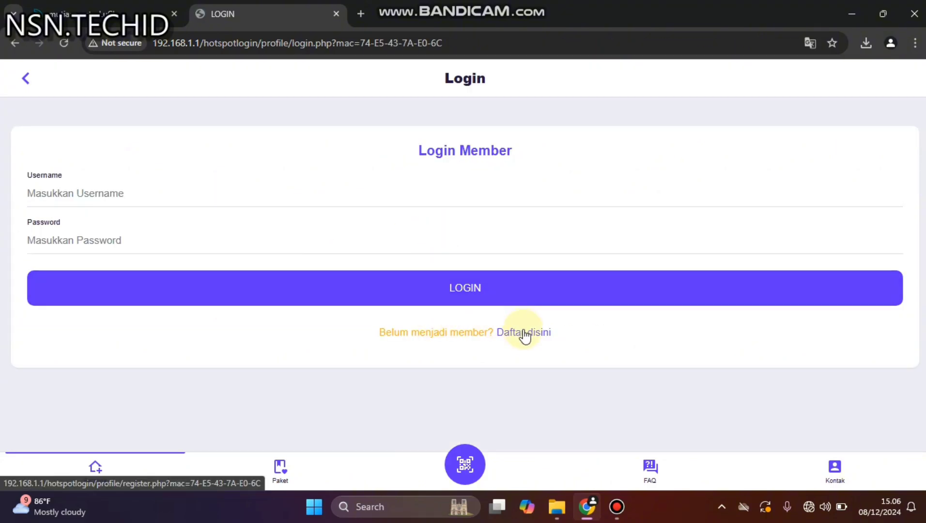
click(523, 332)
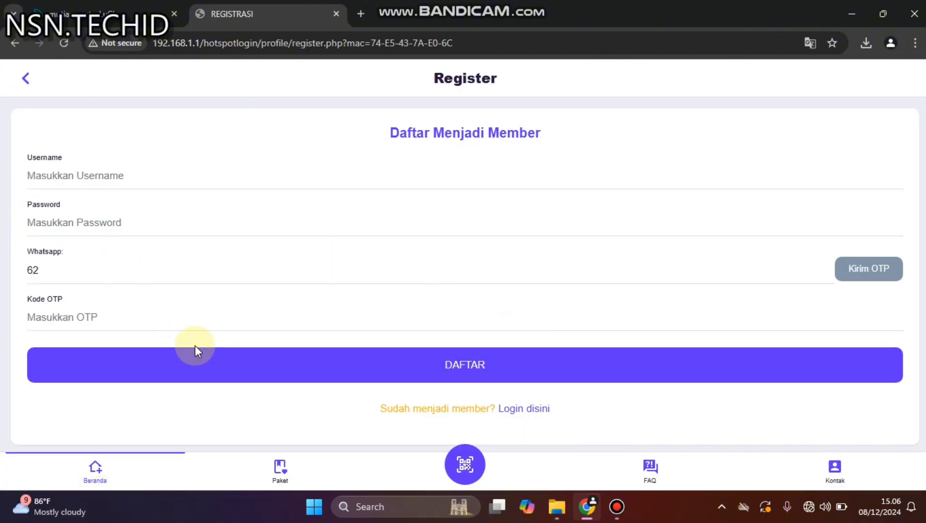
click(25, 78)
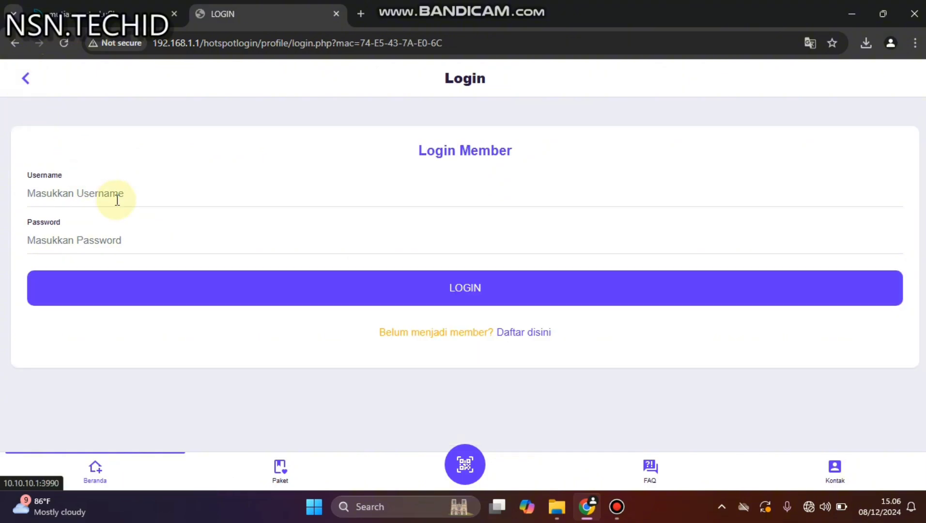
click(27, 80)
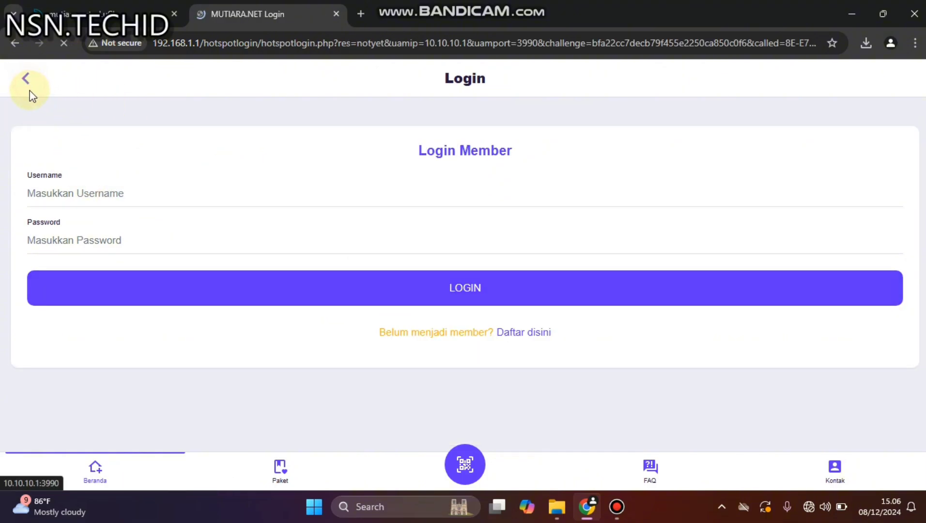
Open the DAFTAR registration page and go back to the voucher login page.
scroll(372, 304, down, 2)
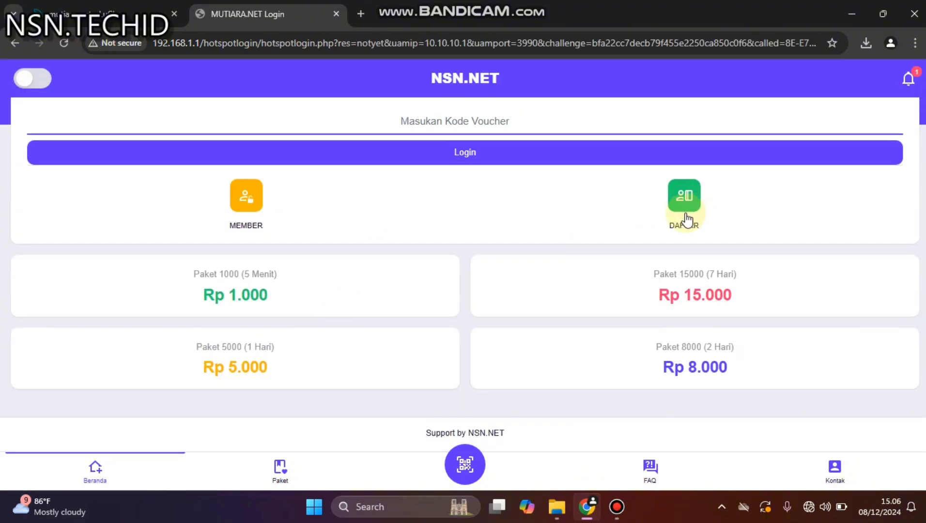
click(666, 211)
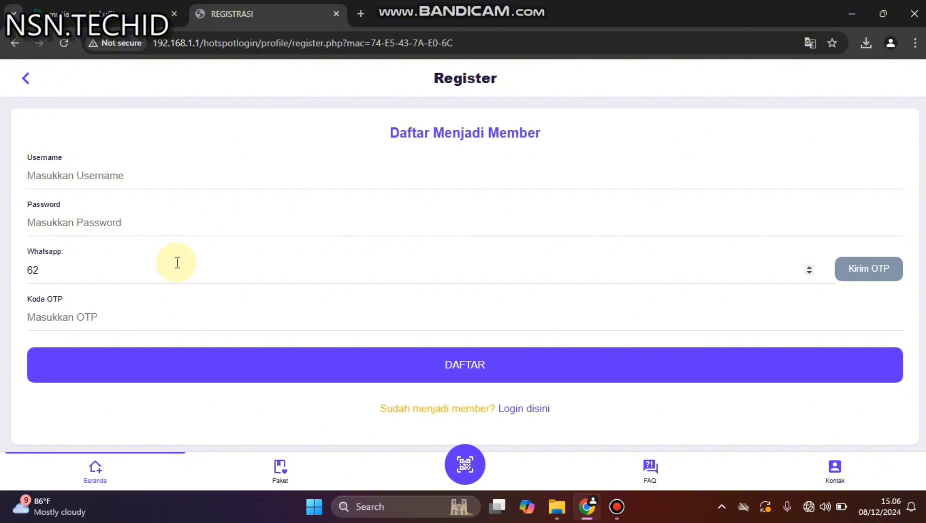
click(276, 468)
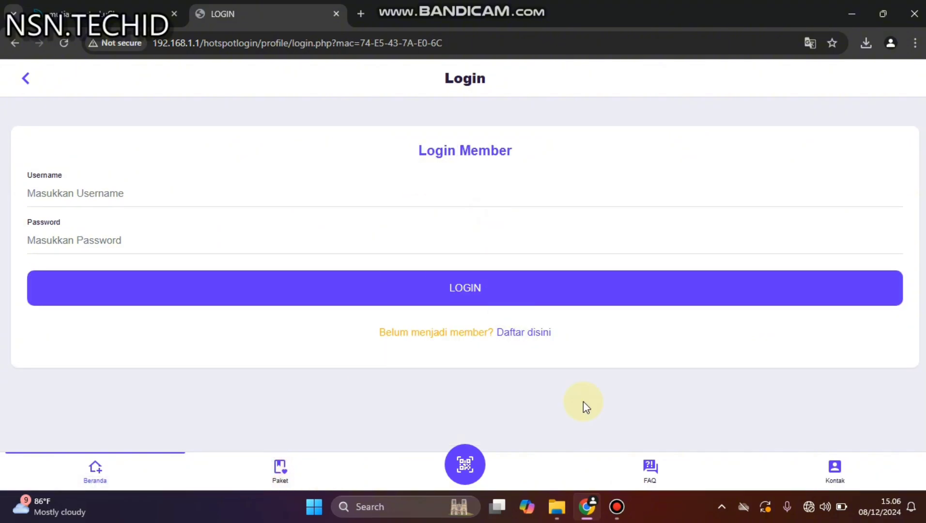
click(26, 82)
Reopen the member login page and return to the Mutiara WRT dashboard tab.
click(411, 190)
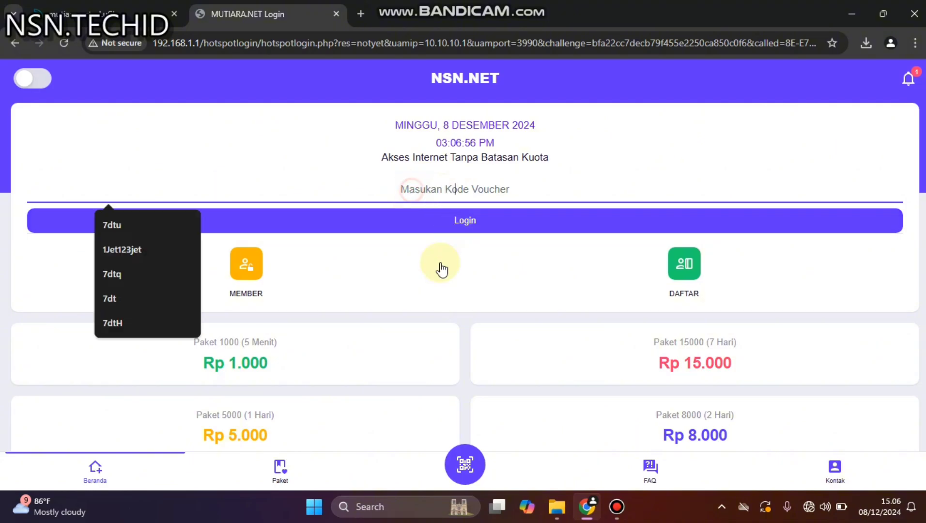
click(247, 264)
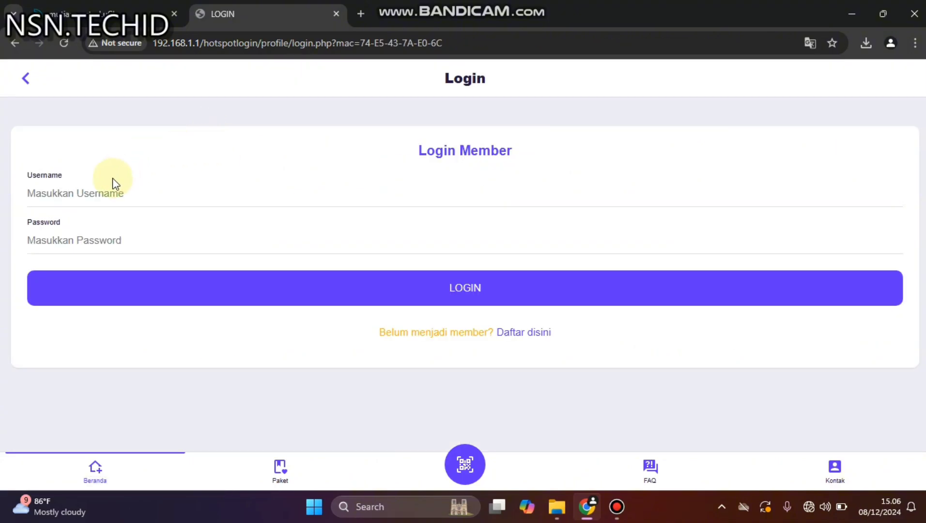
click(78, 192)
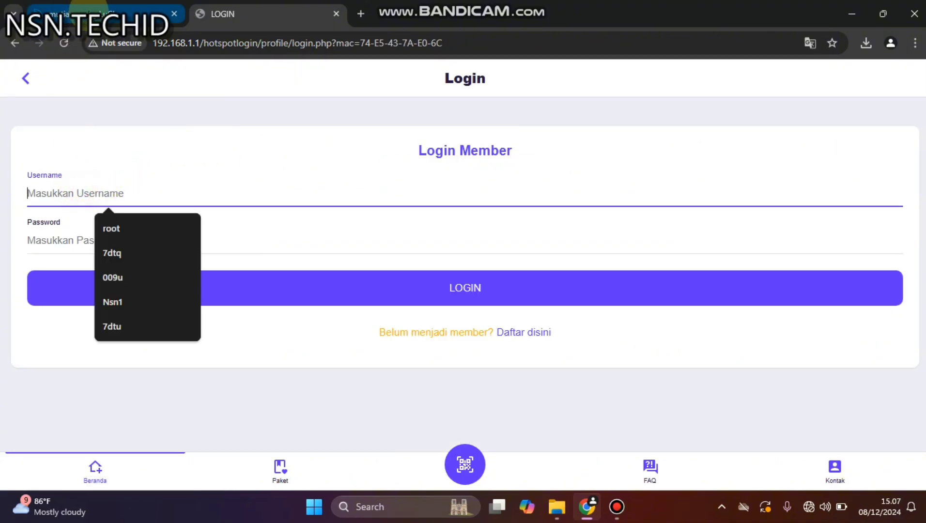
click(97, 13)
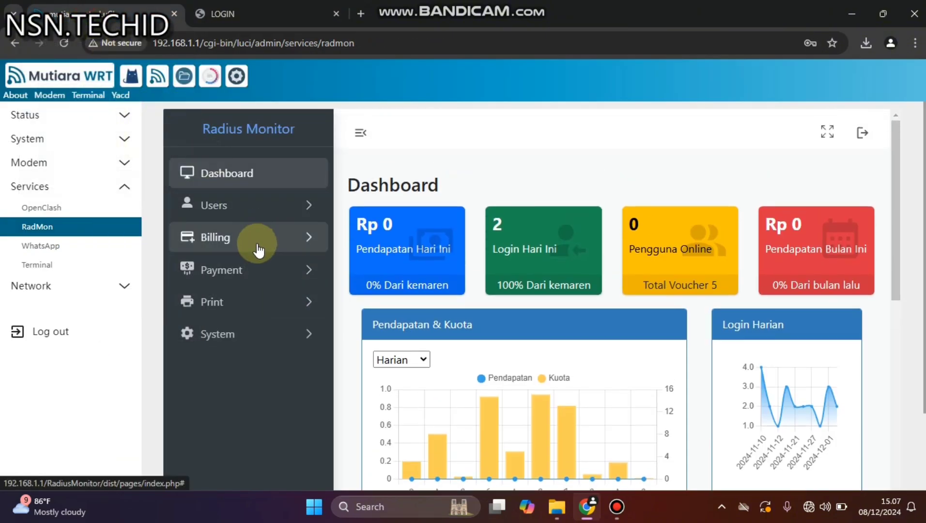
Open RadMon's Payment > User Balance list with its two users at Rp 0 and Rp 10.000.
click(266, 244)
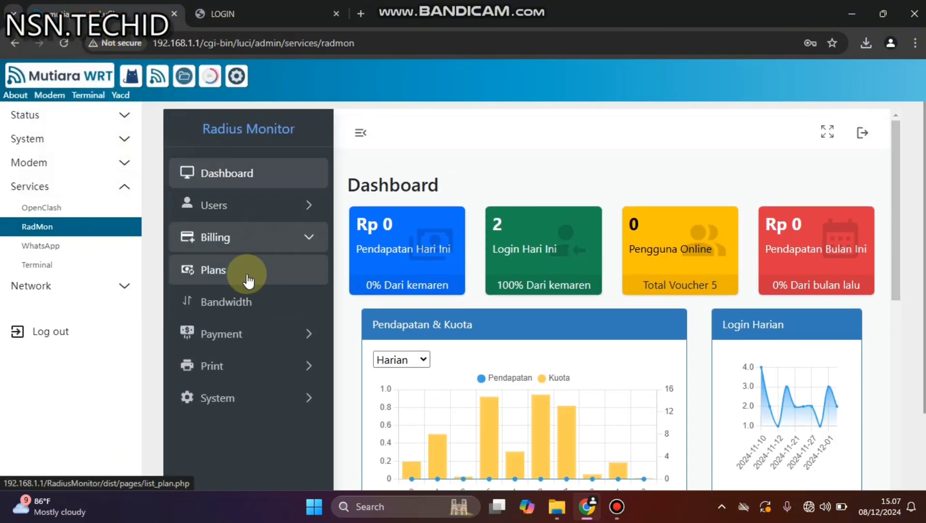
click(230, 331)
click(234, 314)
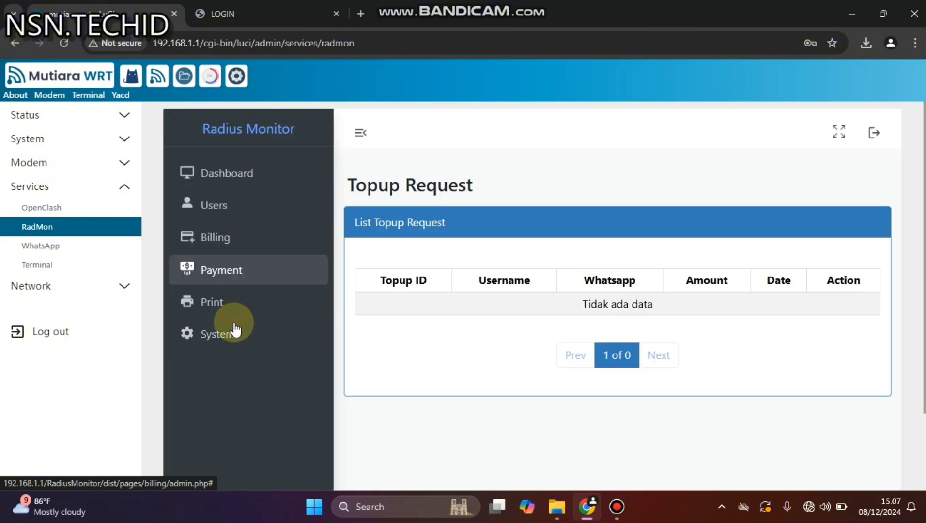
click(238, 330)
click(239, 308)
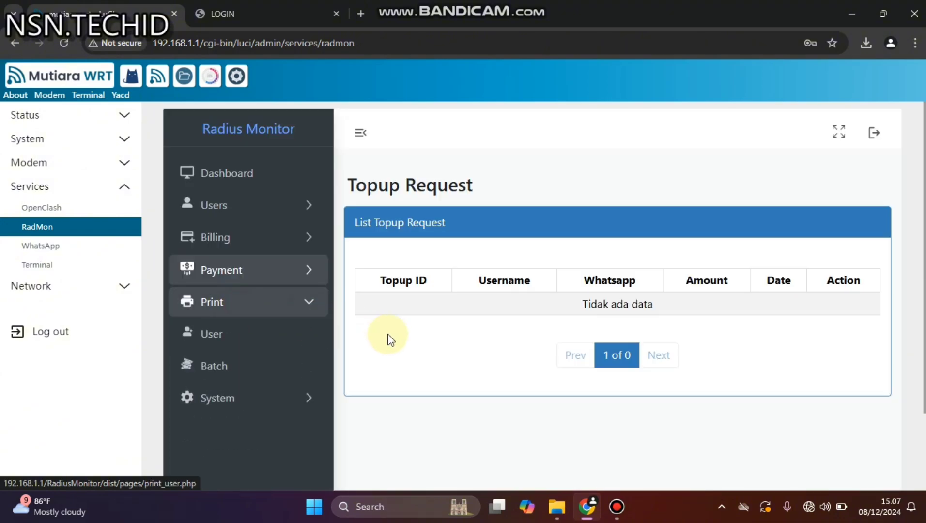
click(244, 272)
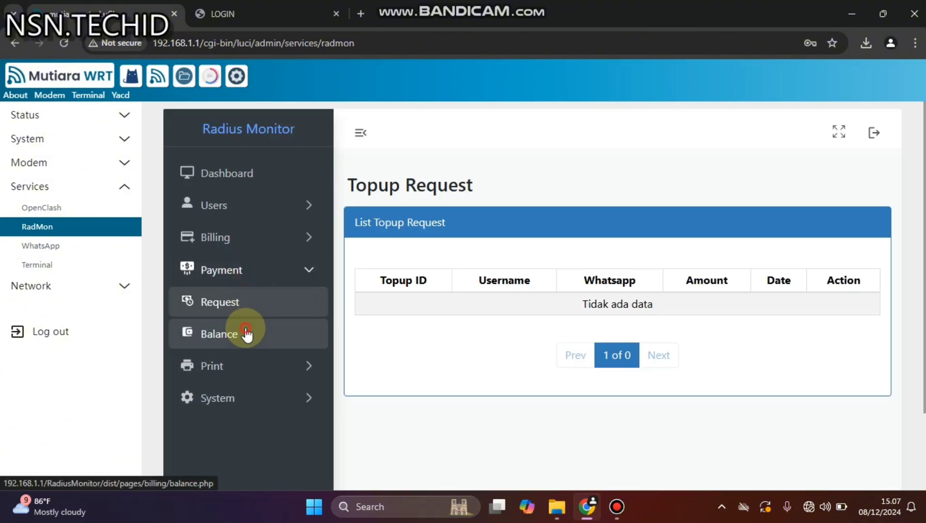
click(244, 331)
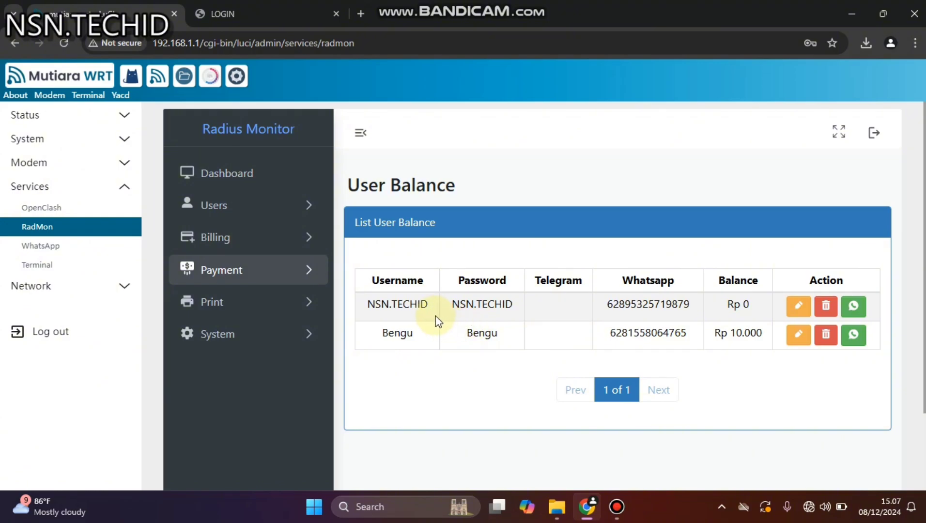
click(267, 18)
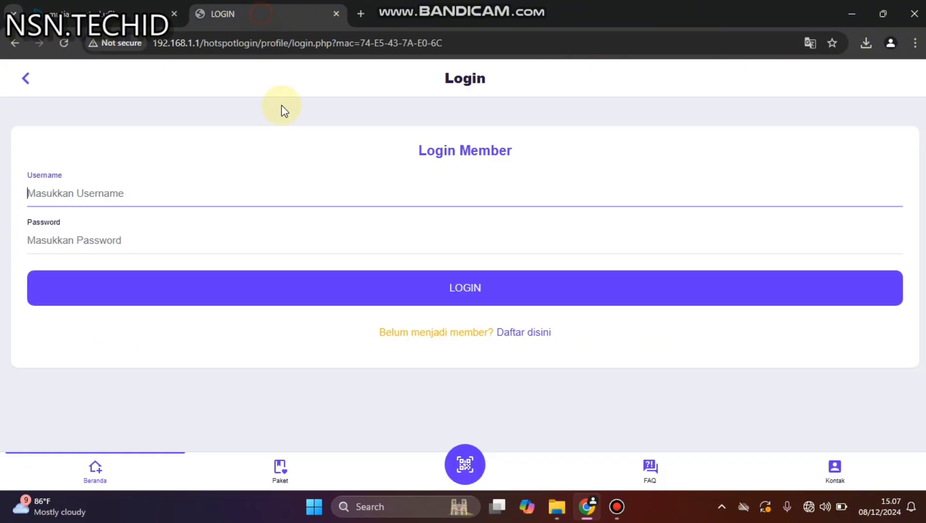
key(ctrl+shift+Tab)
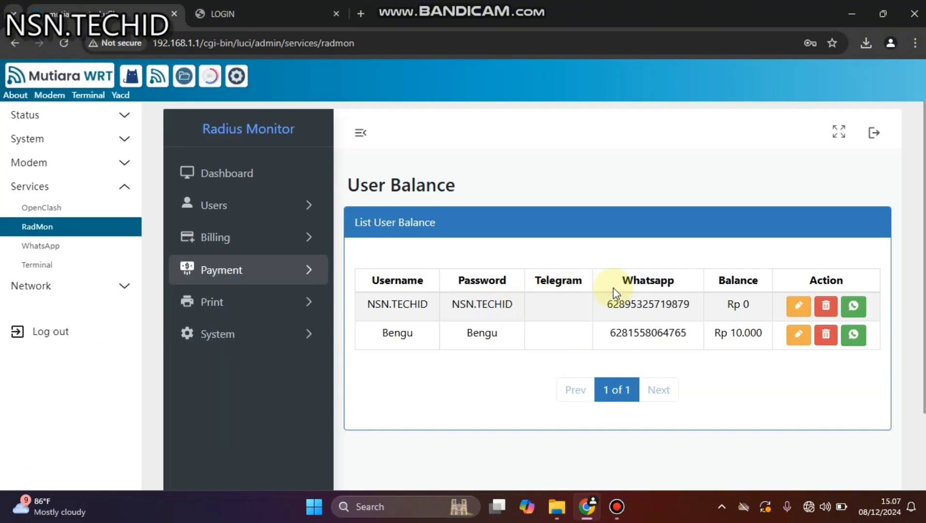
Open the voucher user's edit form and copy its password to the clipboard.
click(800, 306)
click(529, 296)
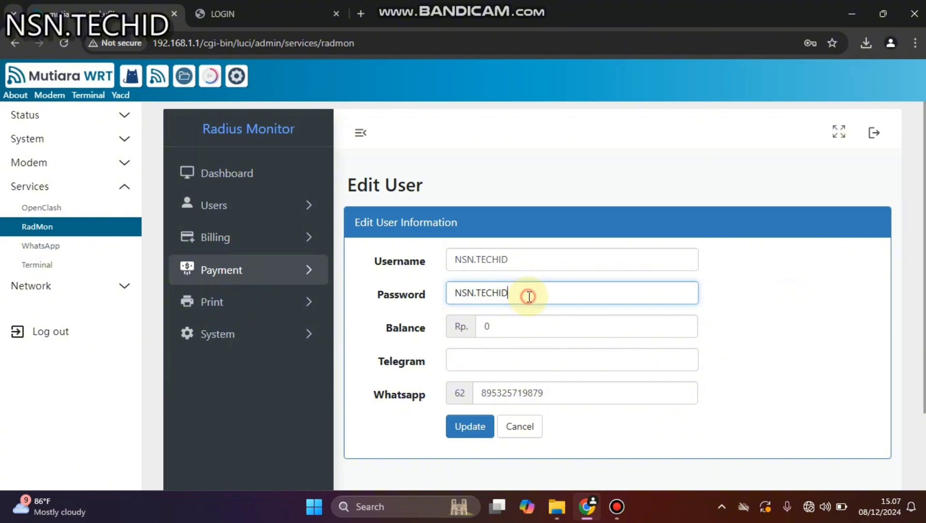
click(522, 264)
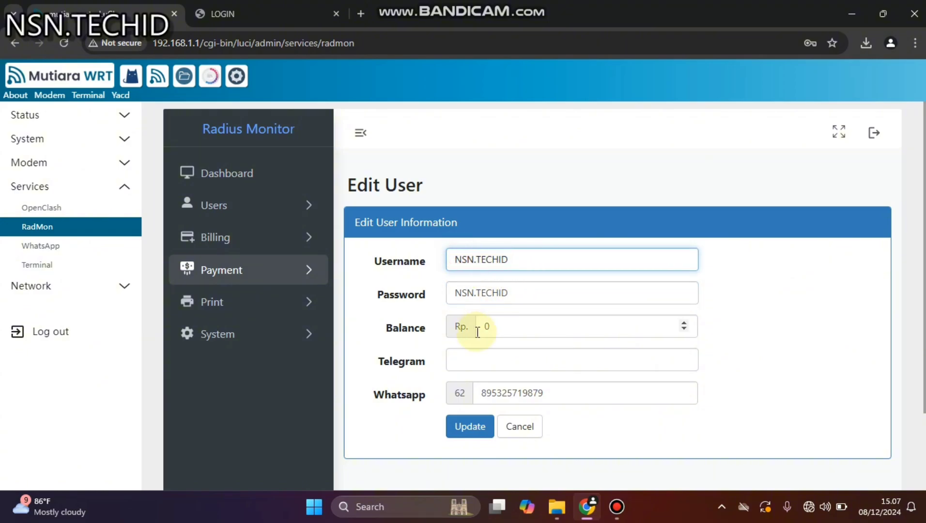
click(460, 289)
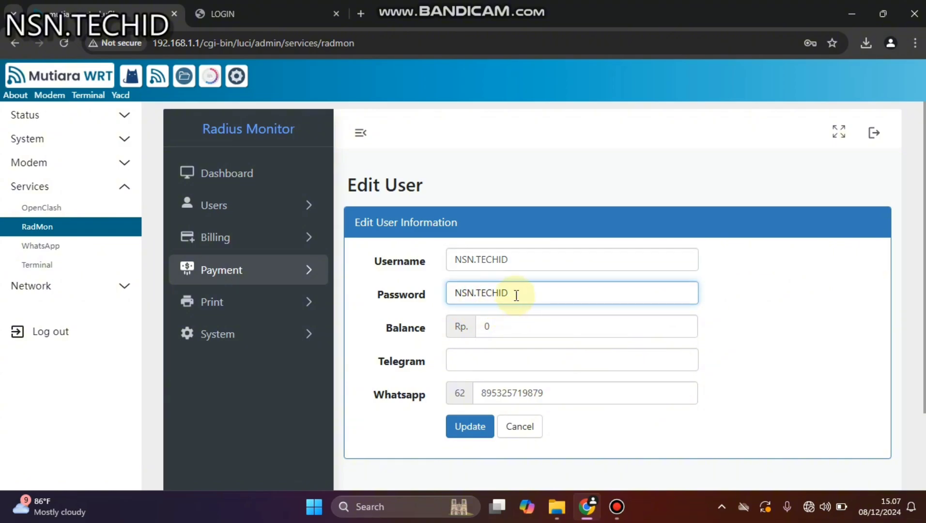
right_click(465, 290)
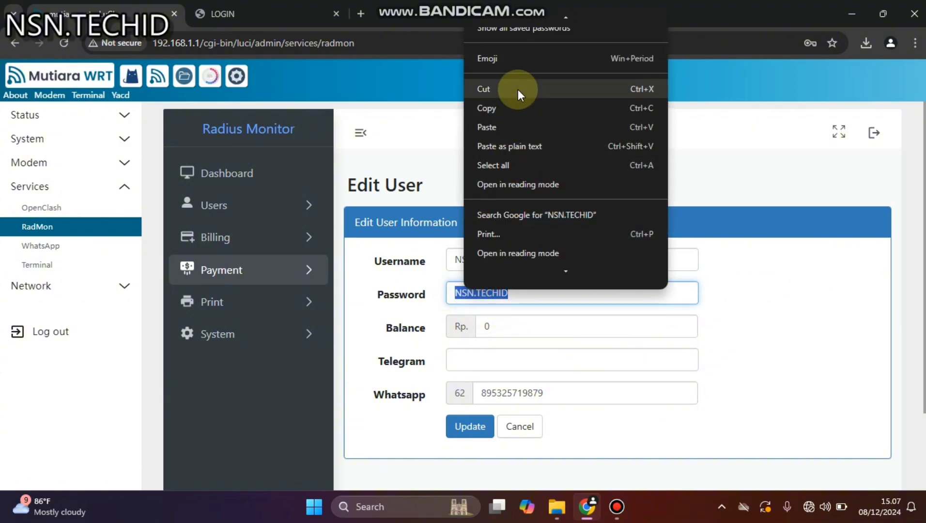
click(502, 108)
Paste the copied credential into the portal's Username and Password fields and log in.
click(289, 10)
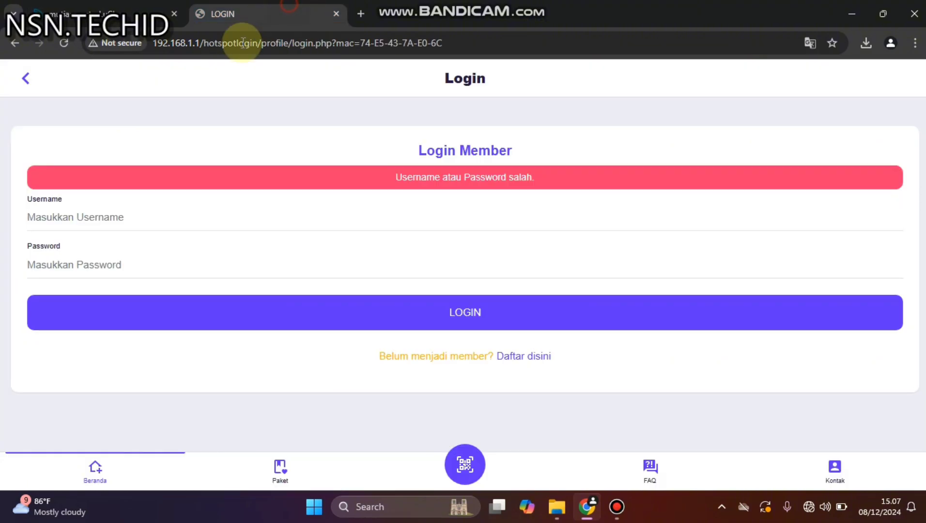
click(117, 217)
right_click(118, 219)
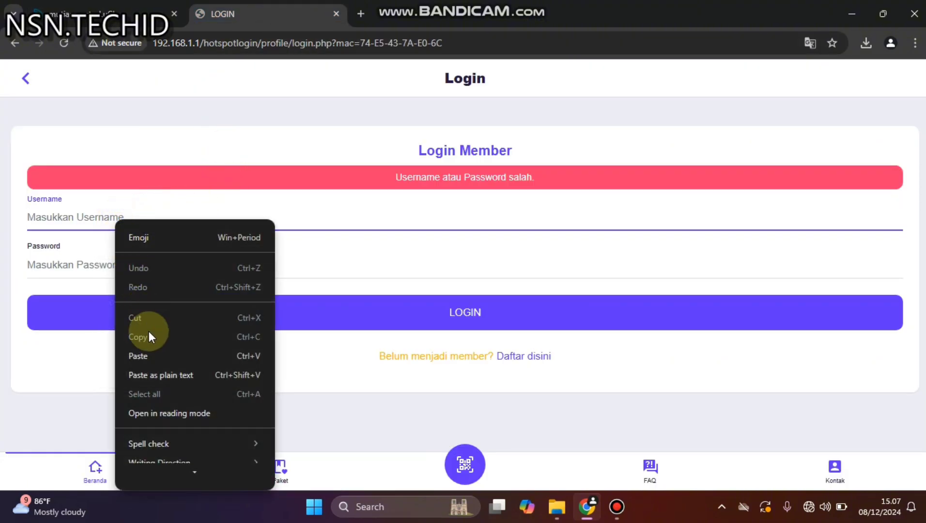
click(151, 361)
click(108, 264)
right_click(107, 265)
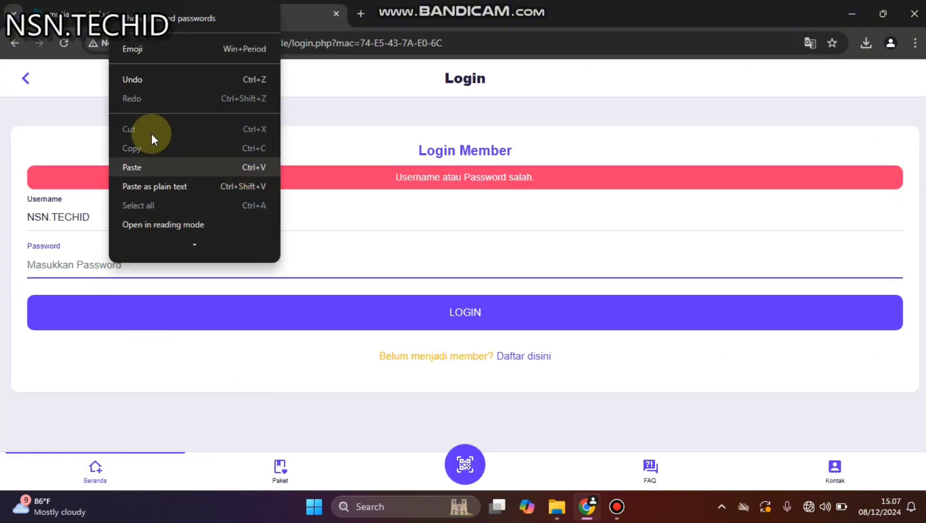
click(152, 162)
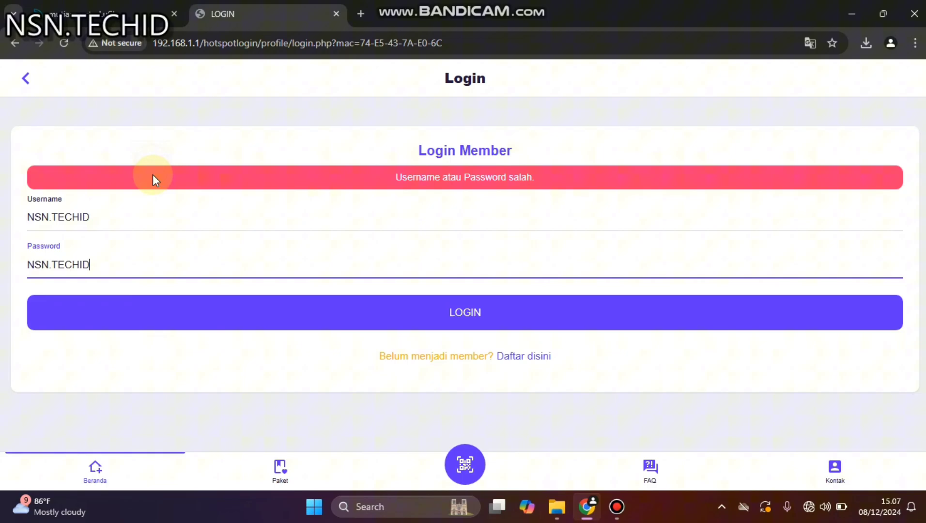
click(179, 315)
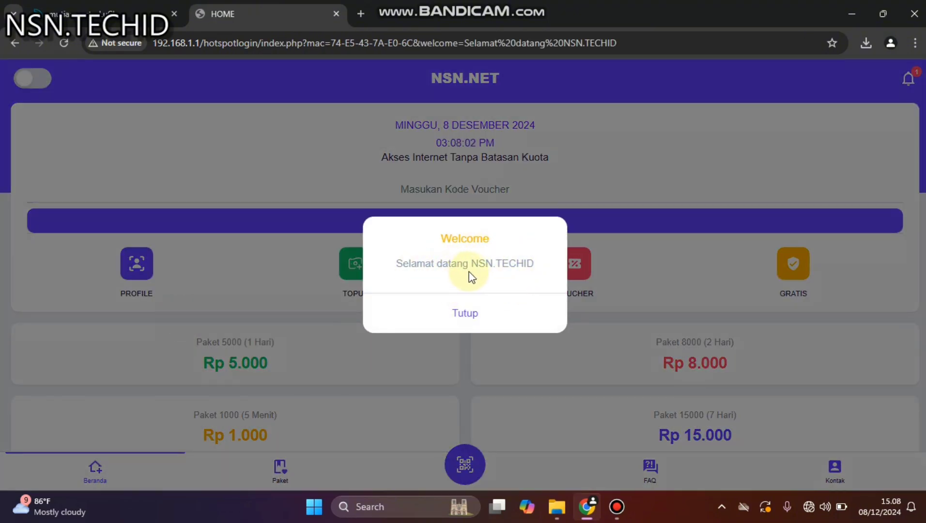
Dismiss the 'Selamat datang' message and view the TOPUP amounts page before returning home.
click(466, 315)
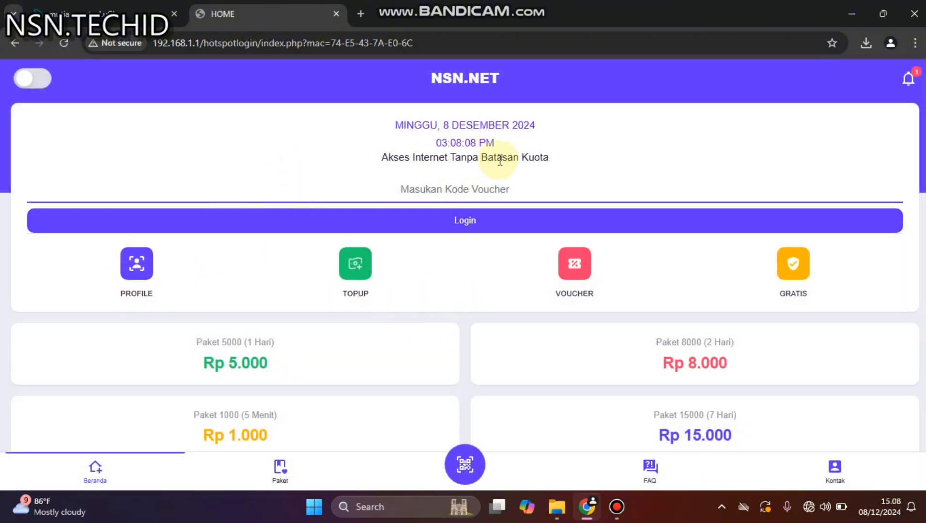
click(434, 193)
click(410, 290)
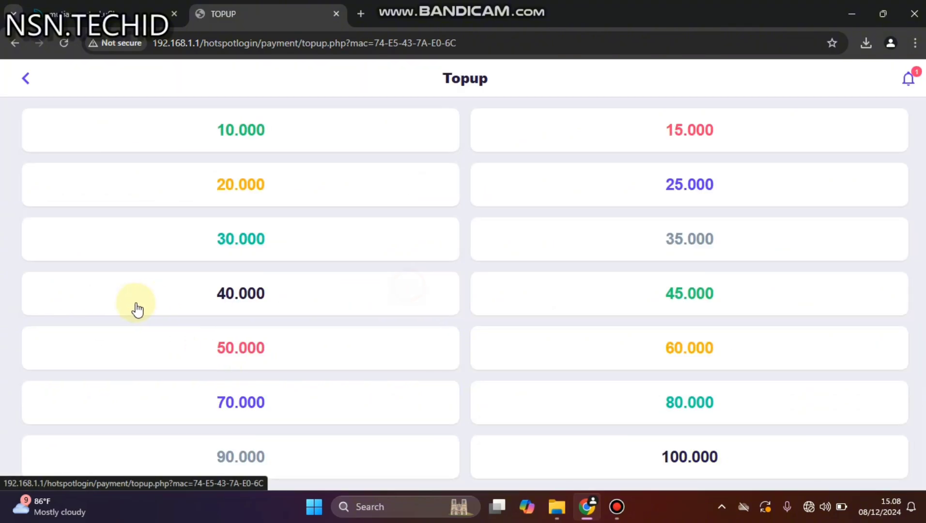
scroll(413, 295, down, 1)
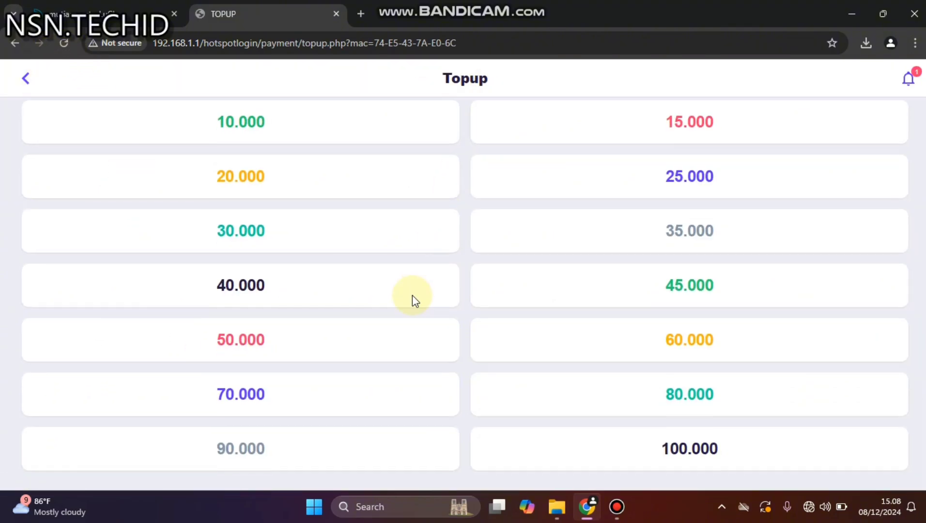
click(25, 79)
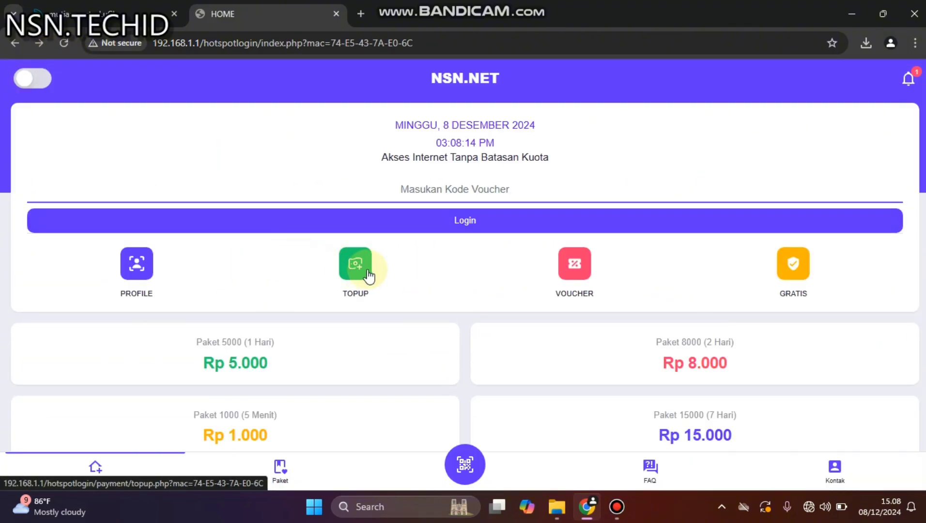
Check the PROFILE, VOUCHER history (no purchases) and GRATIS (unavailable) pages, ending on home.
click(136, 281)
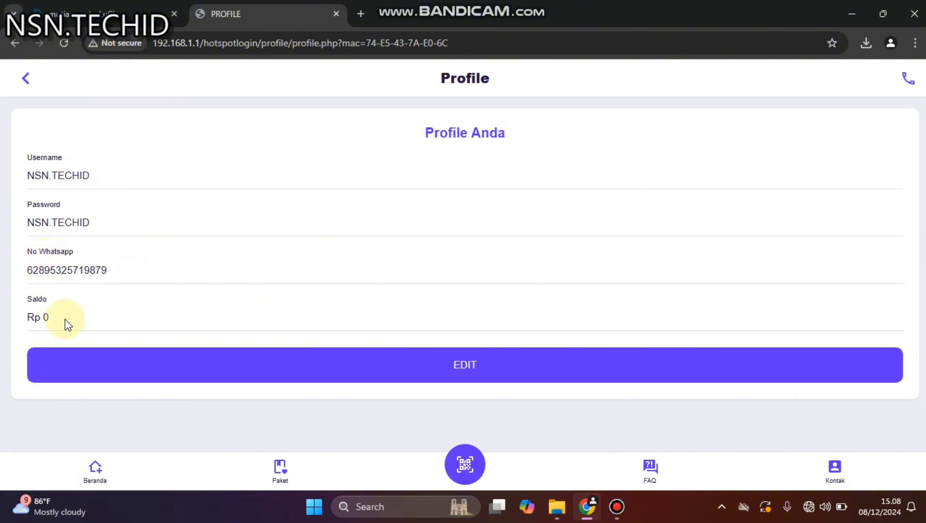
click(24, 81)
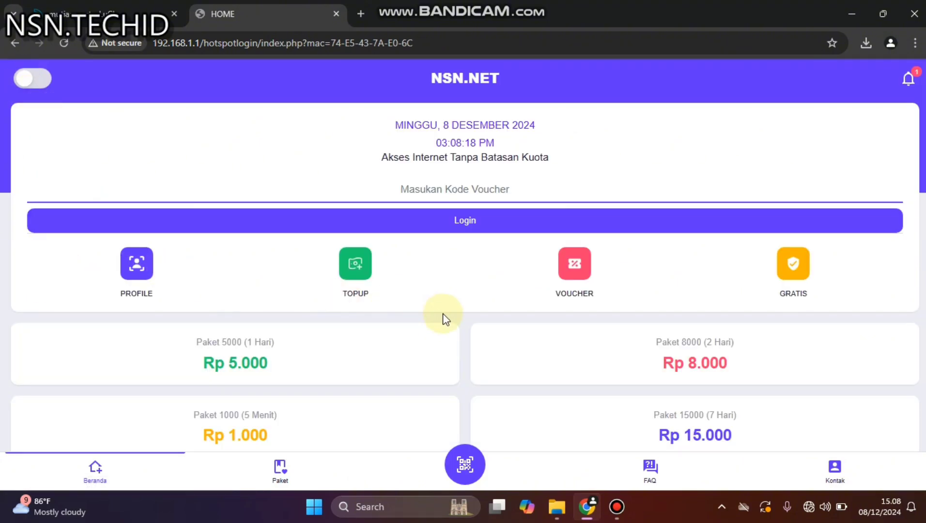
click(570, 275)
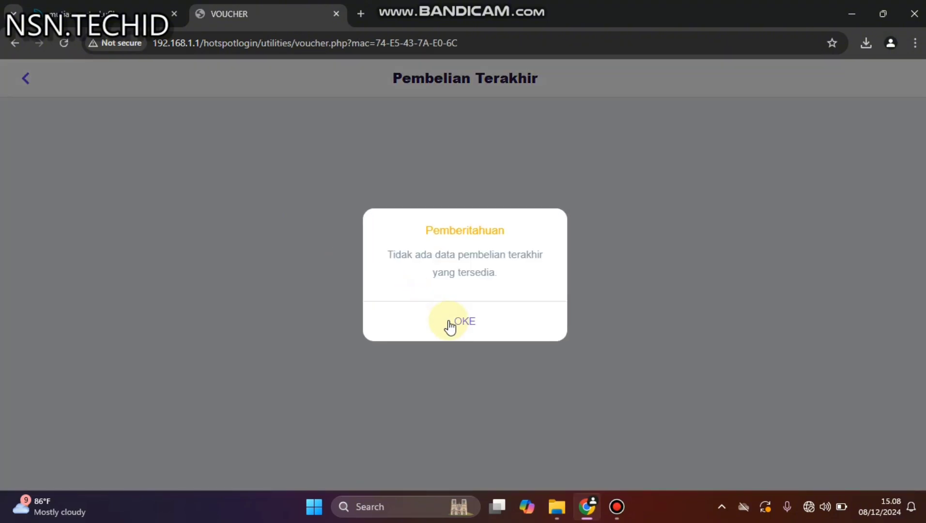
click(457, 321)
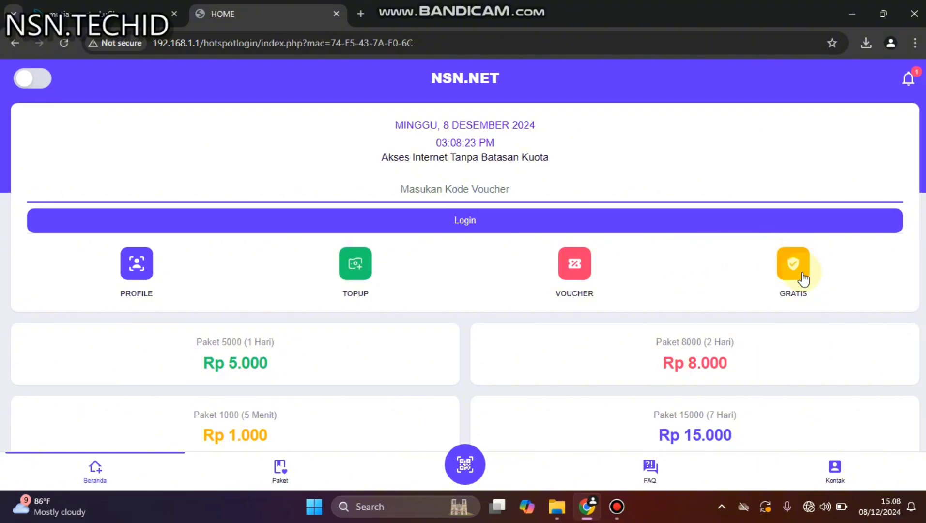
click(790, 273)
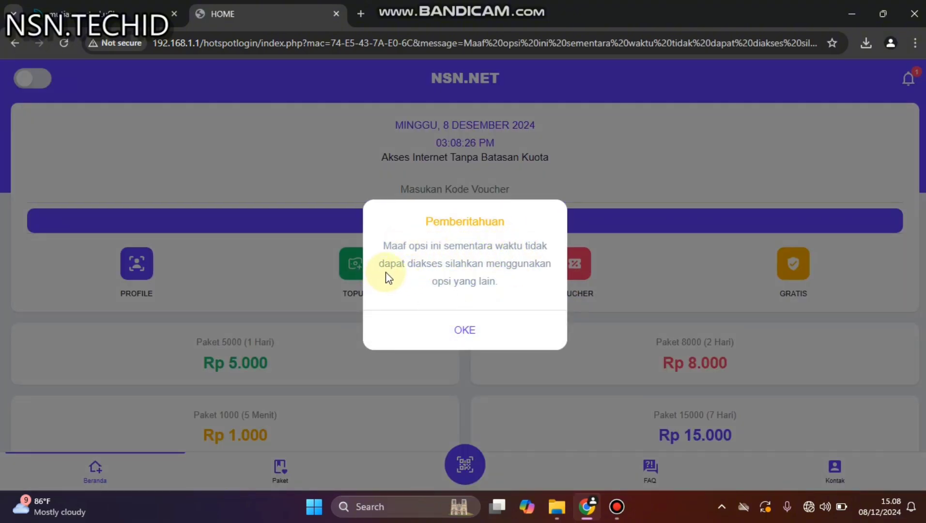
click(465, 334)
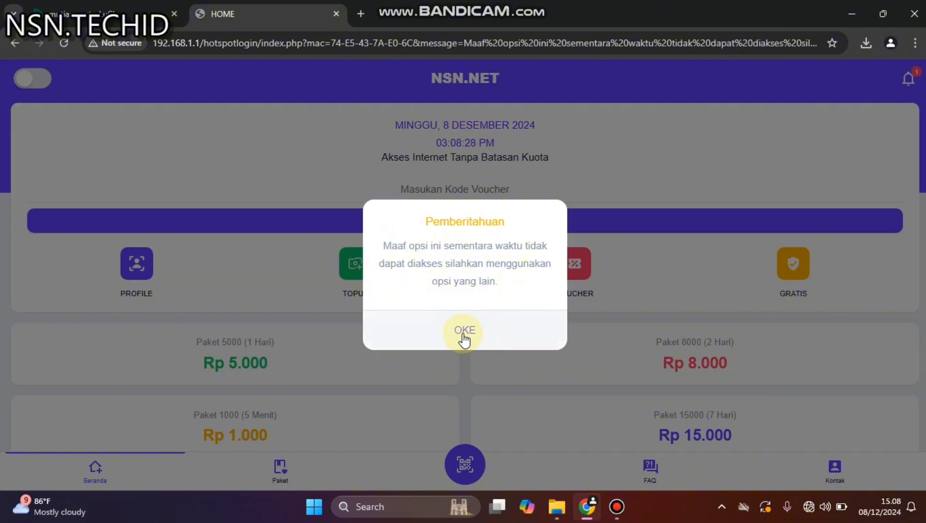
scroll(528, 325, down, 2)
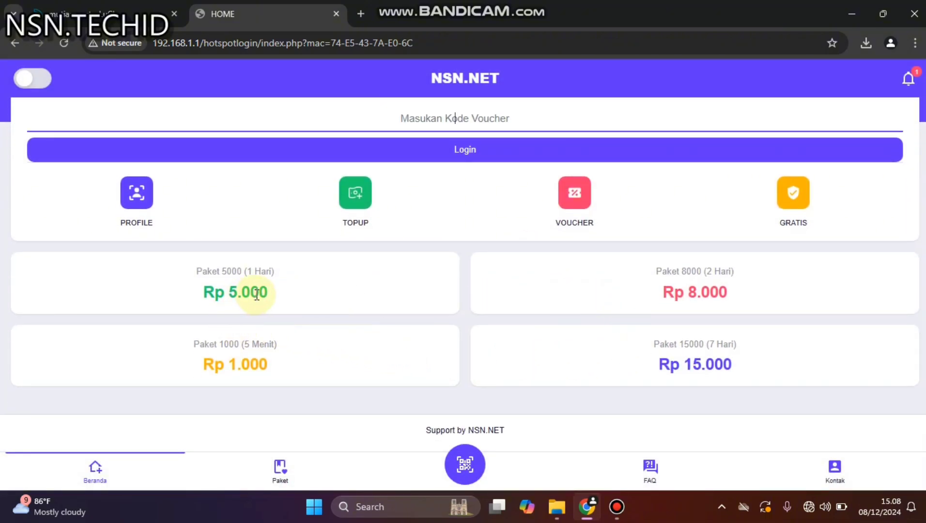
Browse the portal's Paket package list and return to the home page.
click(280, 474)
scroll(226, 146, down, 3)
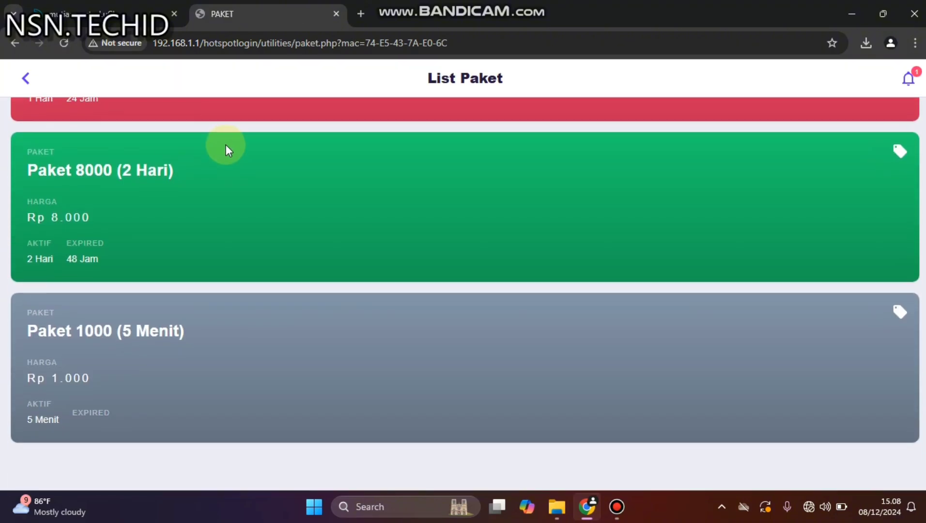
scroll(226, 150, up, 3)
click(30, 82)
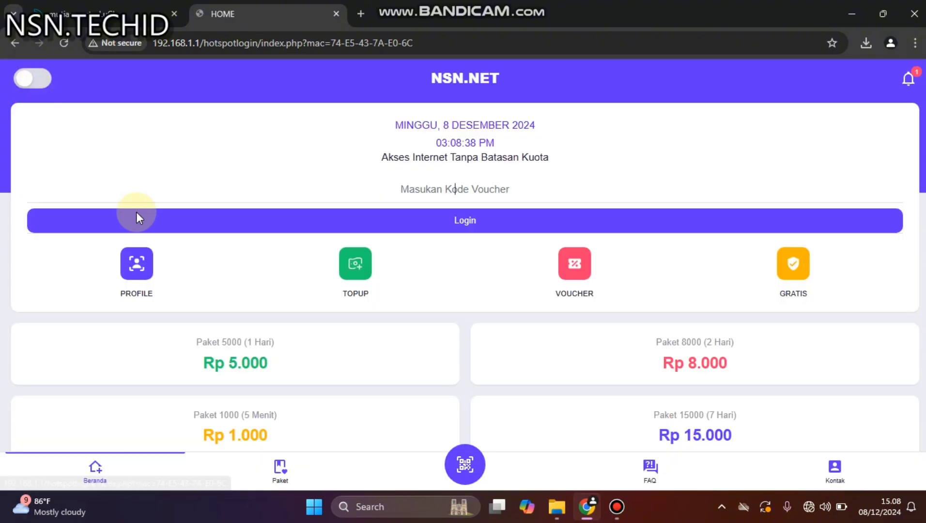
View the portal's FAQ help centre page and leave it.
scroll(599, 416, down, 2)
click(656, 470)
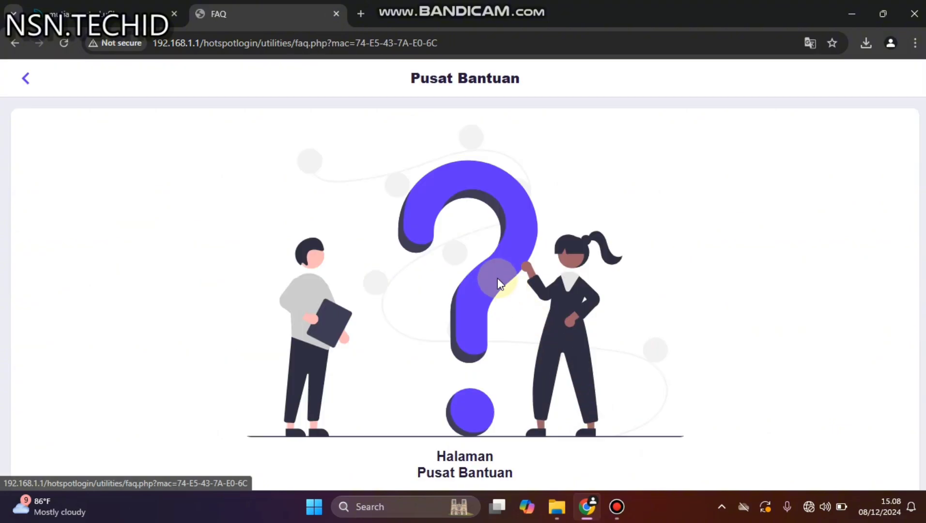
scroll(492, 274, down, 5)
scroll(452, 310, up, 5)
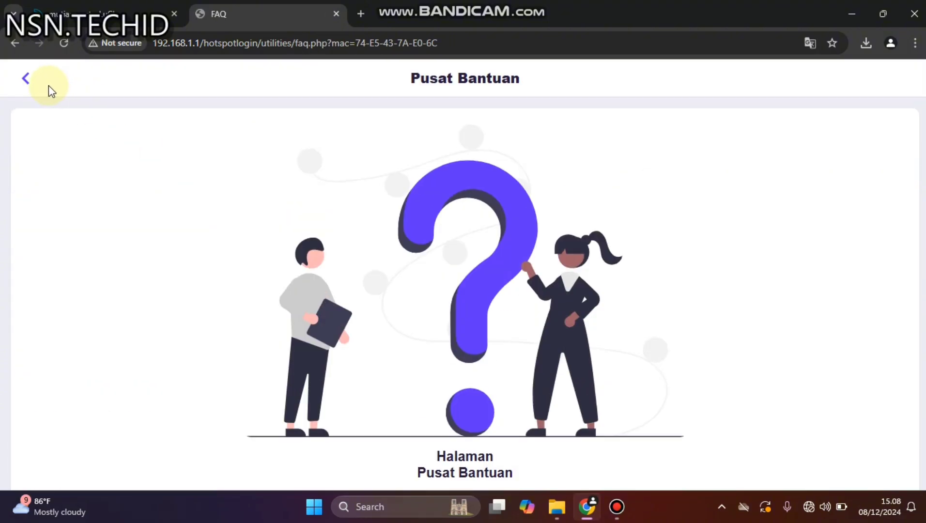
click(25, 79)
View the Kontak contact form, then switch to Radius Monitor's System section.
click(823, 480)
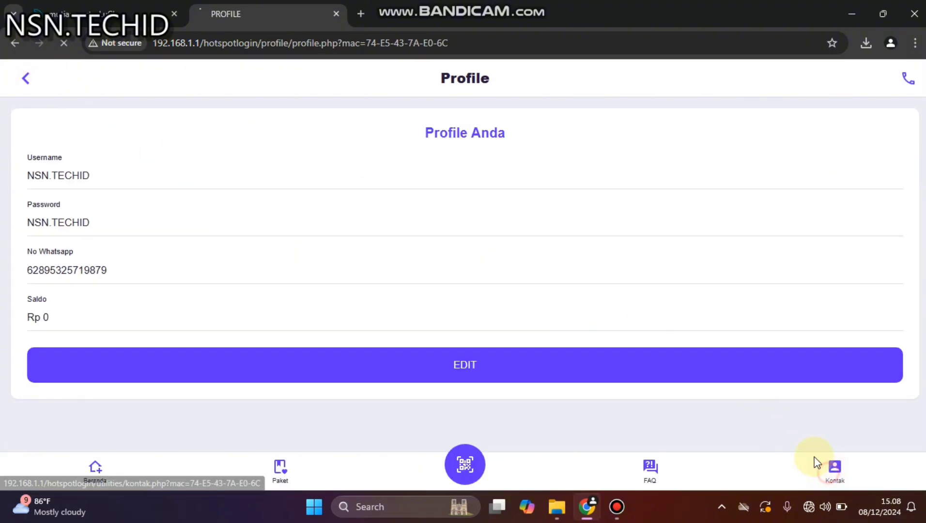
scroll(613, 334, down, 2)
scroll(613, 334, up, 2)
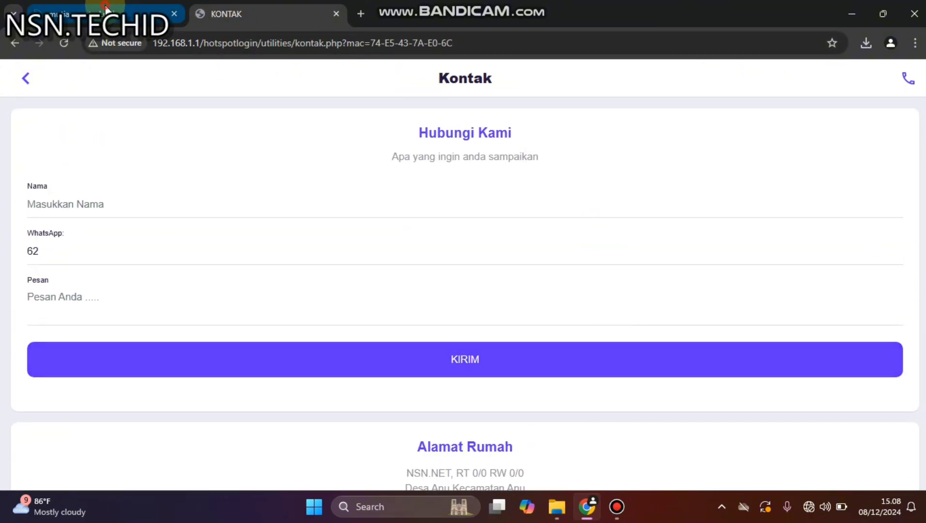
click(105, 7)
click(261, 334)
Open RadMon's System Info page, then show the portal's Kontak contact form tab again.
scroll(273, 399, down, 2)
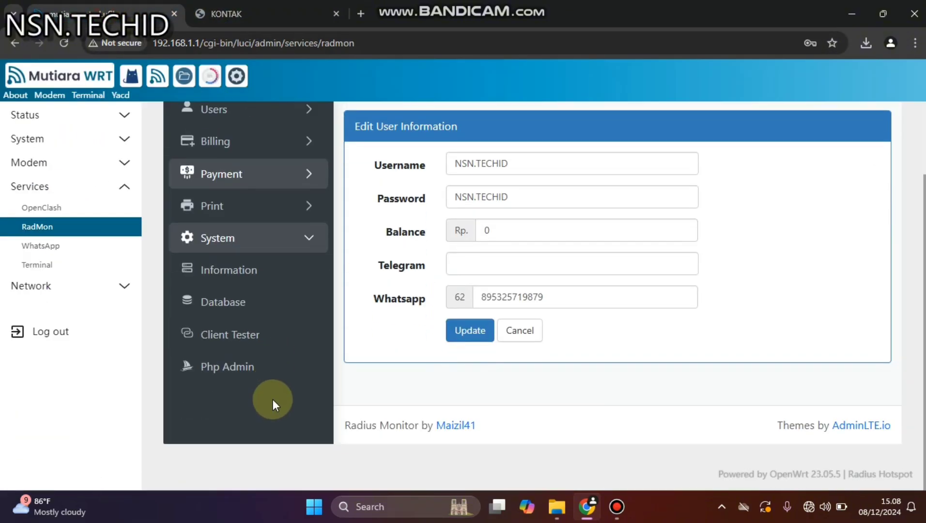
click(244, 272)
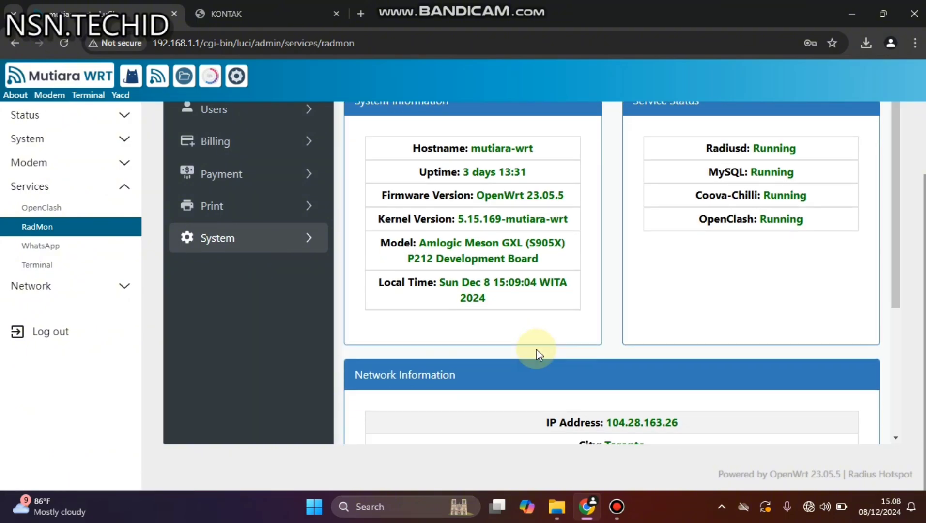
scroll(537, 349, down, 4)
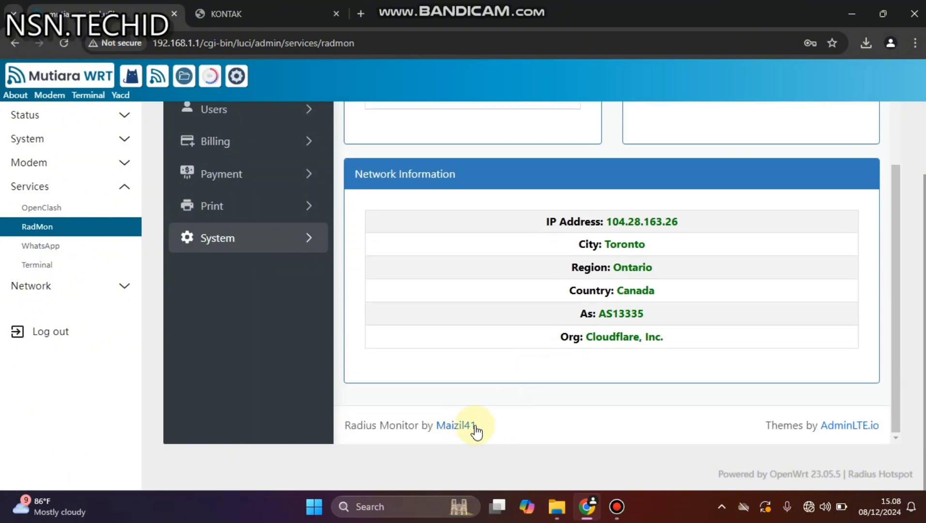
scroll(479, 416, up, 6)
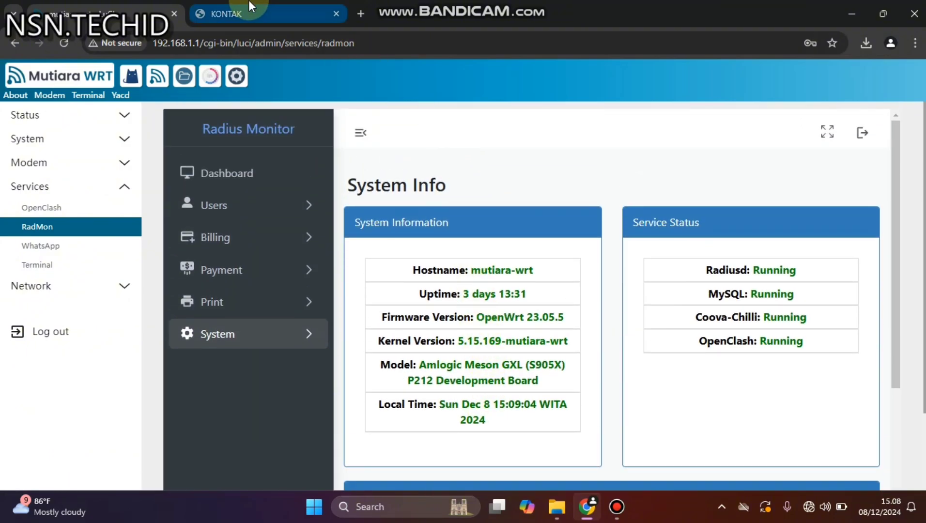
click(250, 6)
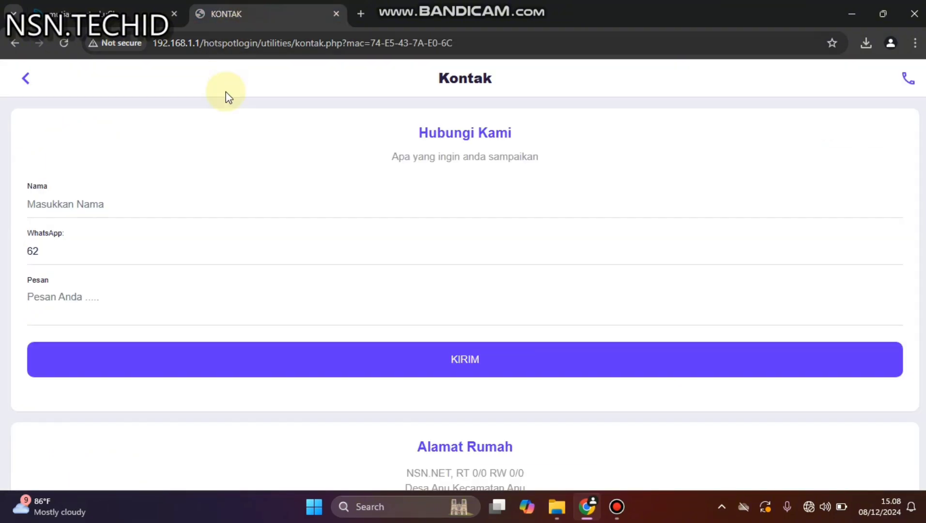
Back on the portal home page, autofill a saved voucher code, then switch to Radius Monitor.
click(25, 77)
scroll(595, 287, down, 2)
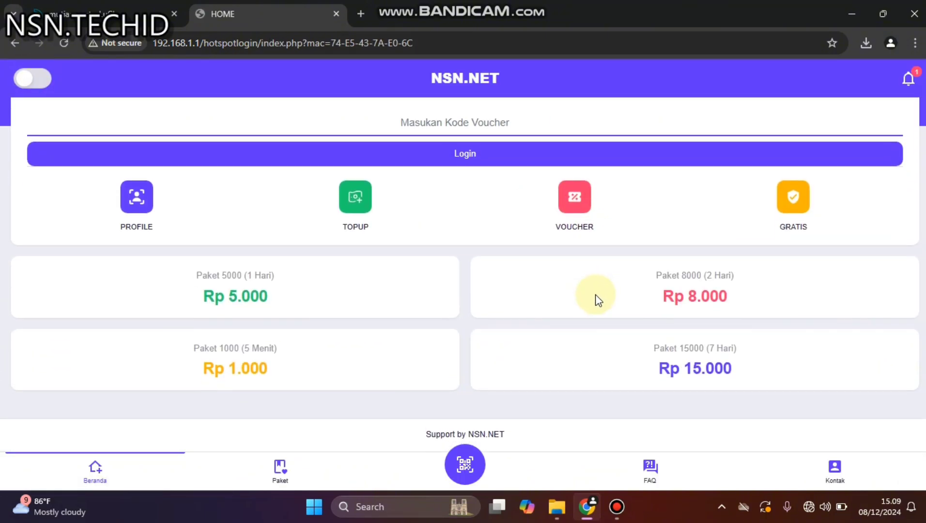
scroll(599, 301, up, 2)
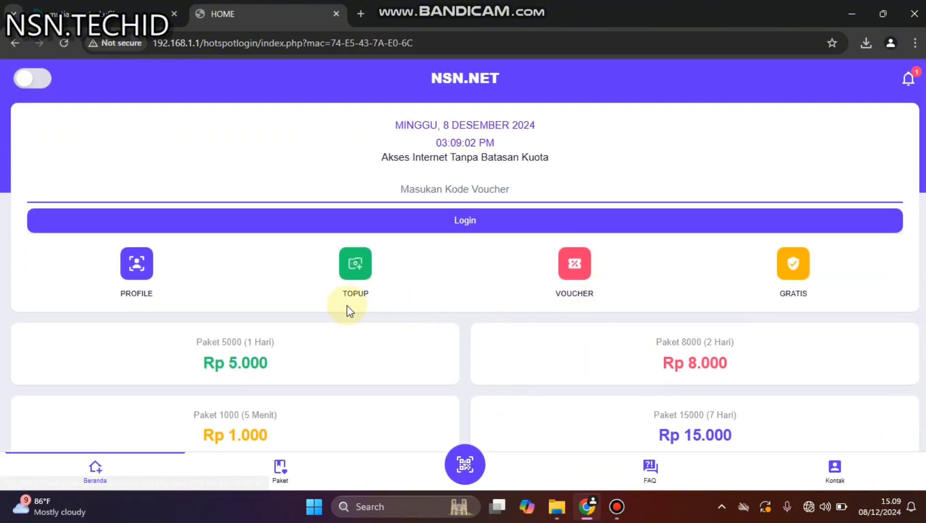
click(454, 193)
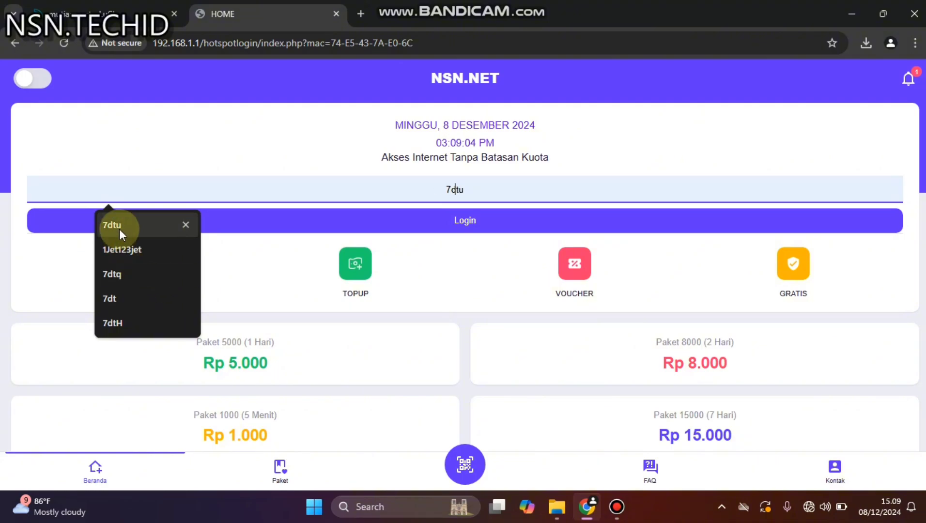
click(116, 322)
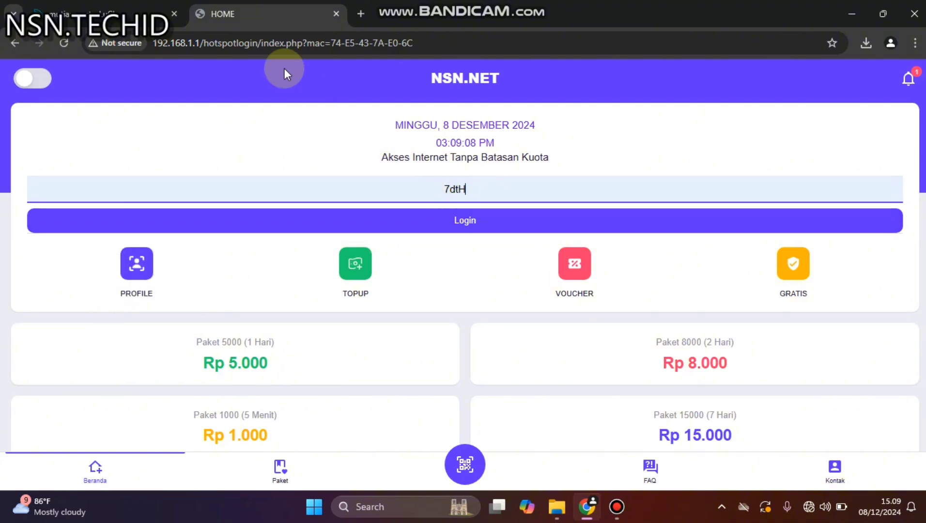
click(102, 13)
Browse RadMon's All Users list, then the Billing Plans list.
click(269, 203)
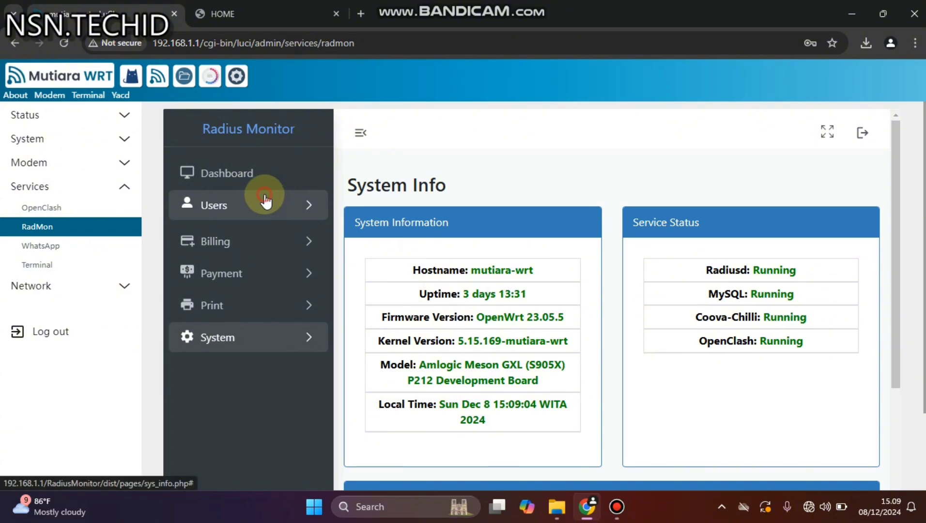
click(263, 240)
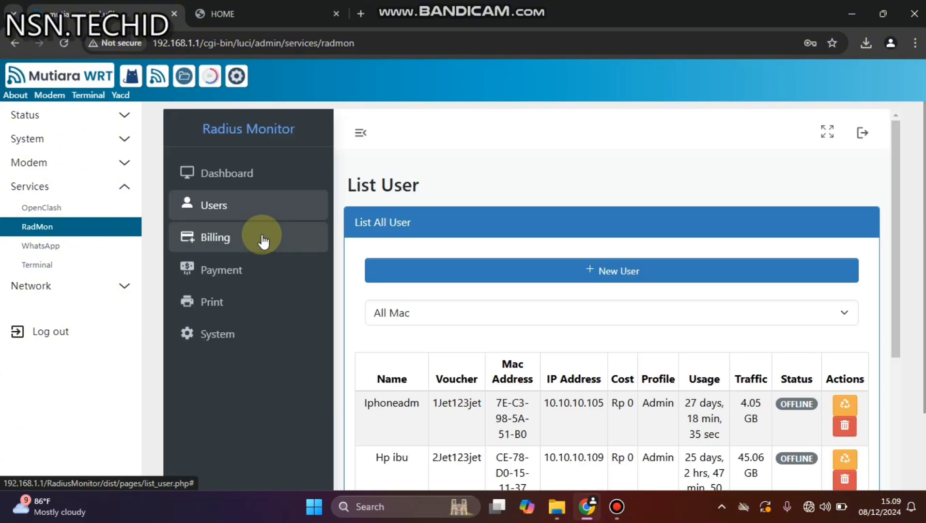
scroll(441, 325, down, 3)
scroll(437, 332, down, 5)
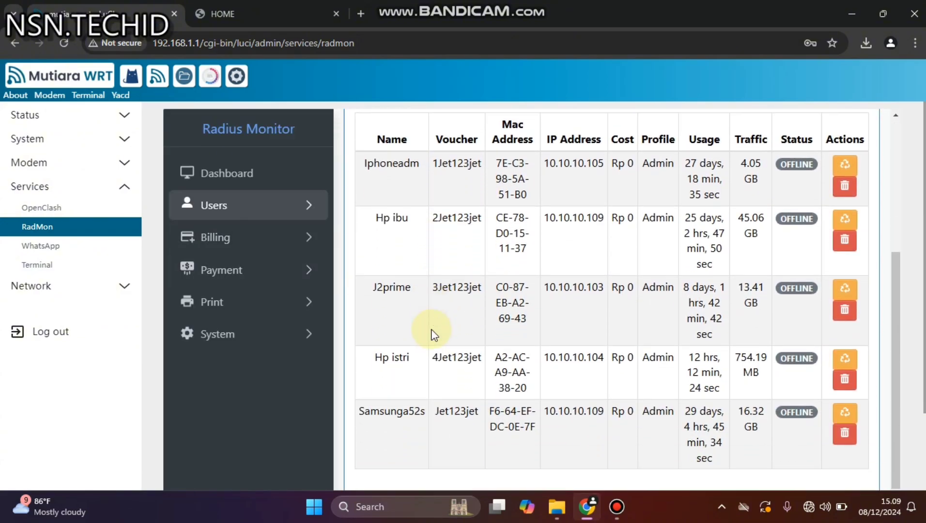
click(242, 237)
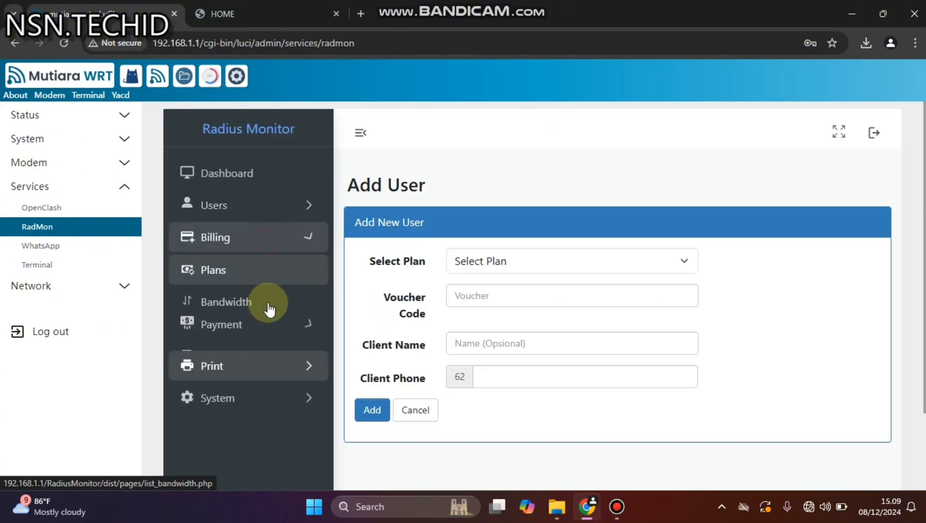
click(244, 275)
scroll(463, 375, down, 2)
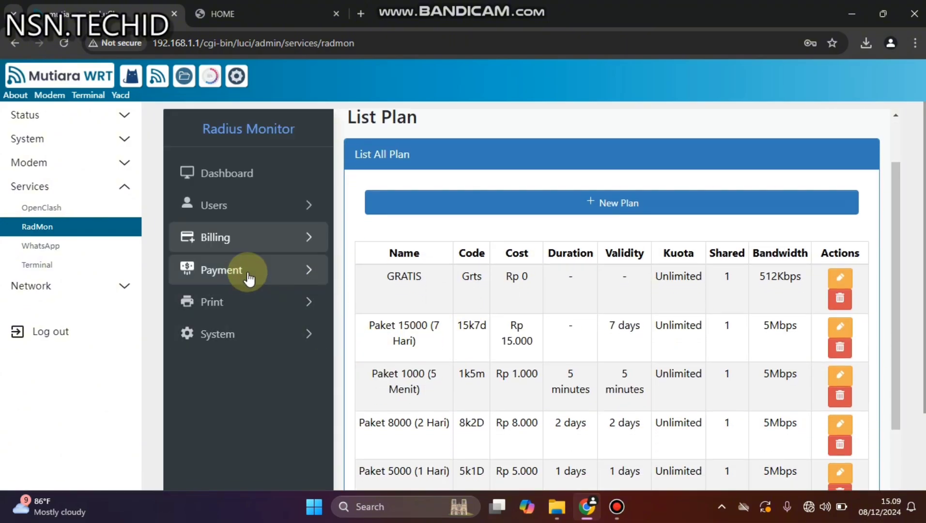
click(248, 240)
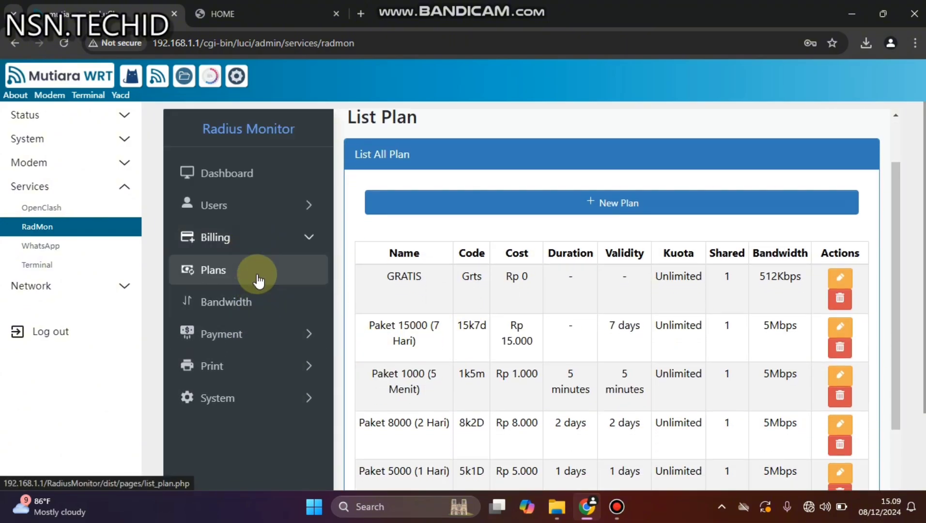
Start a new plan named '1500 1 hari' with code 1d15 and idle timeout 1440.
click(594, 204)
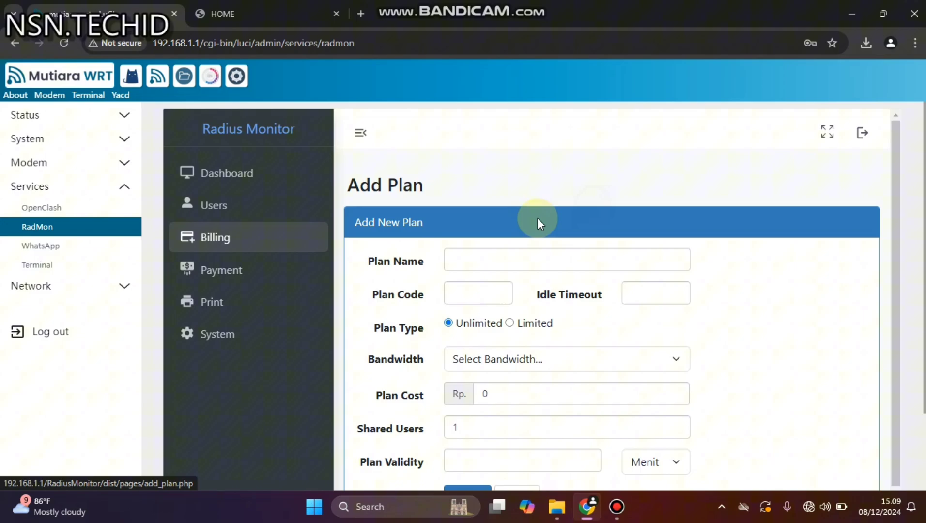
click(473, 268)
click(535, 294)
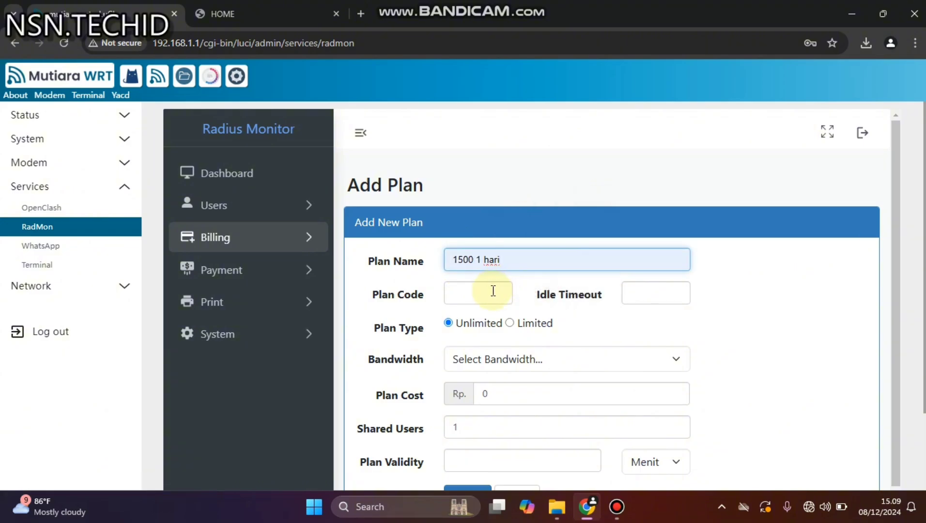
click(494, 291)
click(500, 328)
click(648, 297)
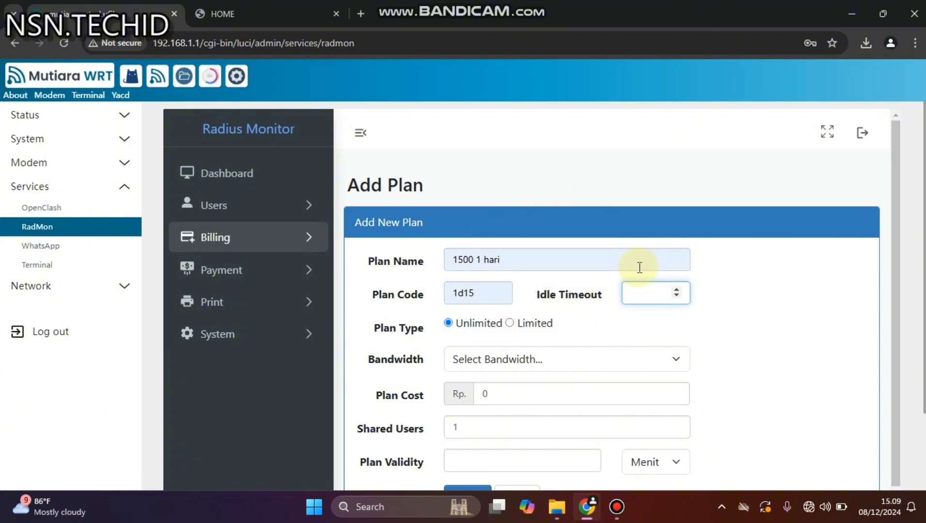
text(1440)
Give the plan 5Mbps bandwidth, cost 1500 and 1 Hari validity, and submit it.
click(523, 359)
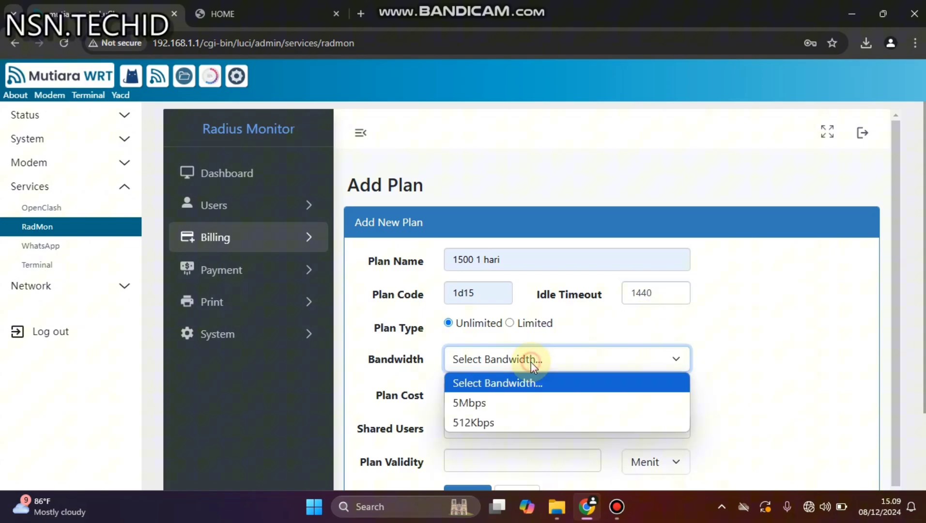
click(519, 410)
scroll(499, 369, down, 1)
click(490, 343)
double_click(477, 344)
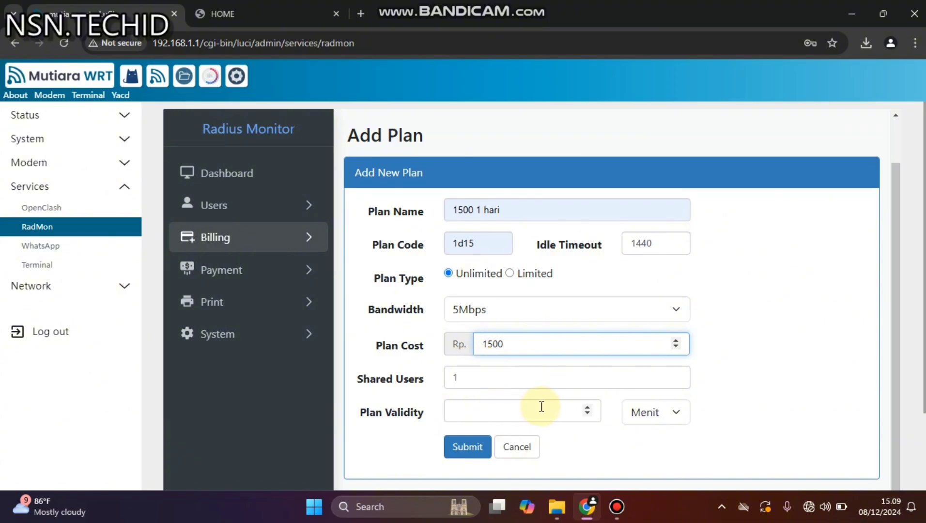
click(541, 407)
click(645, 416)
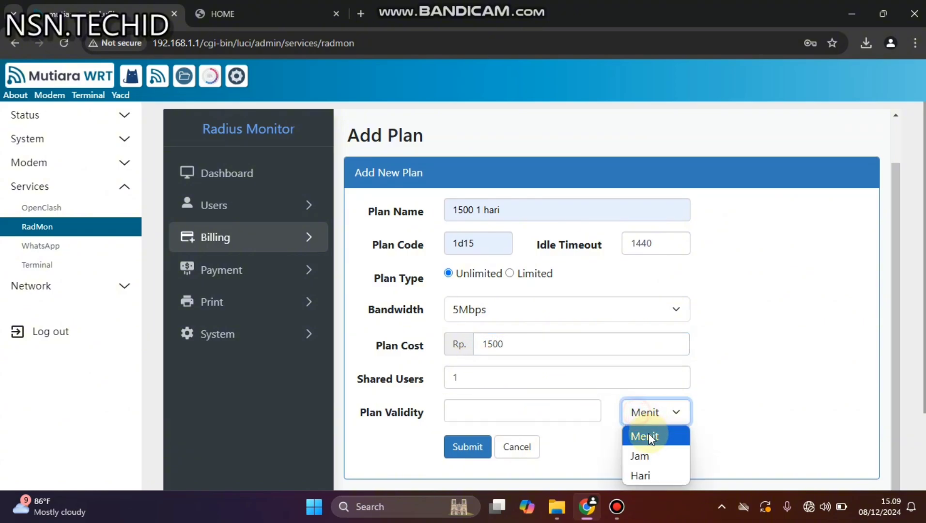
click(647, 477)
click(492, 415)
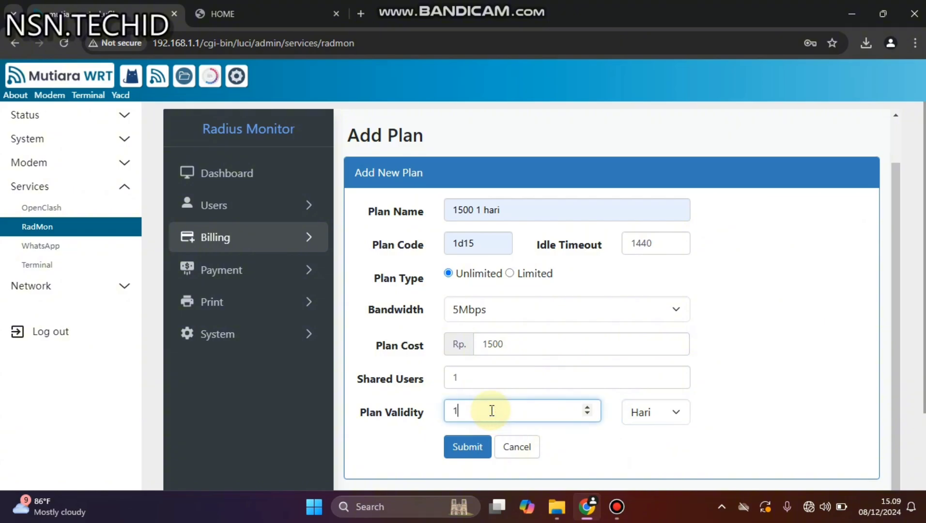
click(468, 449)
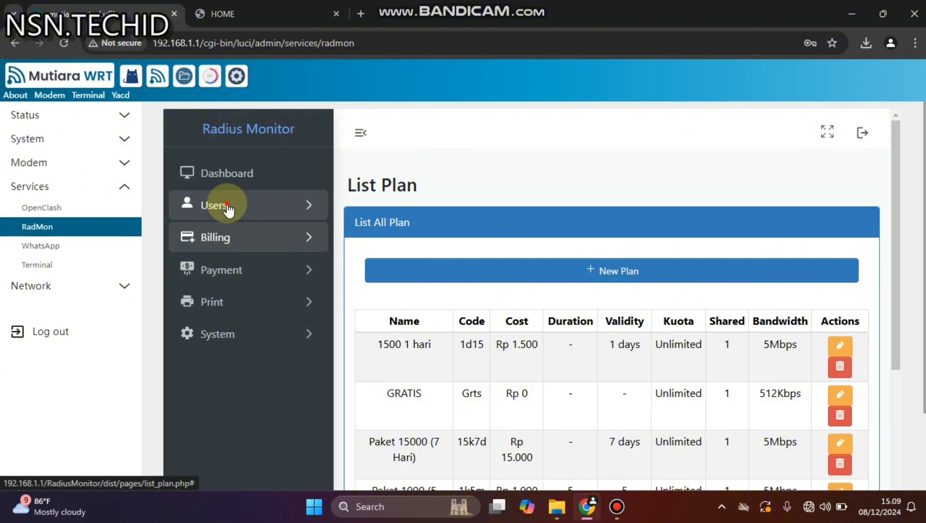
click(228, 208)
Start a new user from All Users and assign it the 1500 1 hari plan.
click(257, 239)
scroll(533, 267, down, 1)
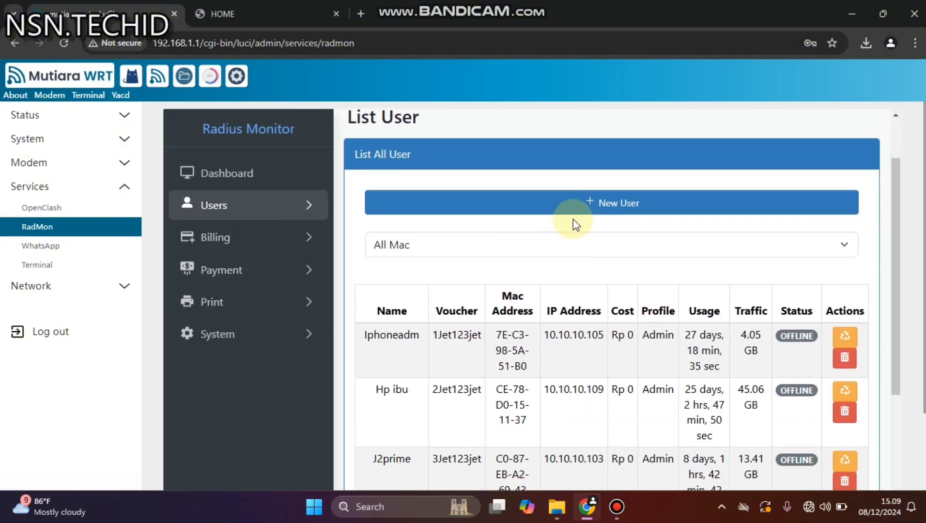
click(576, 203)
click(496, 264)
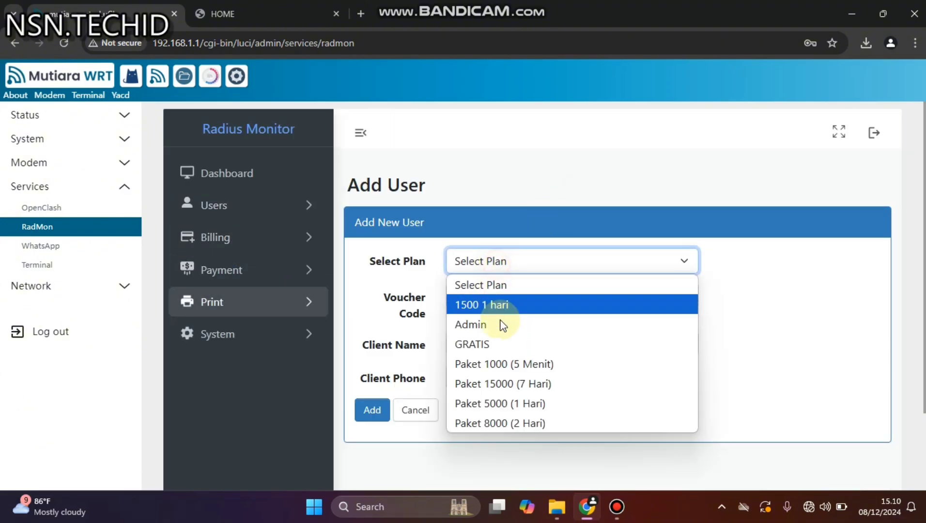
click(500, 310)
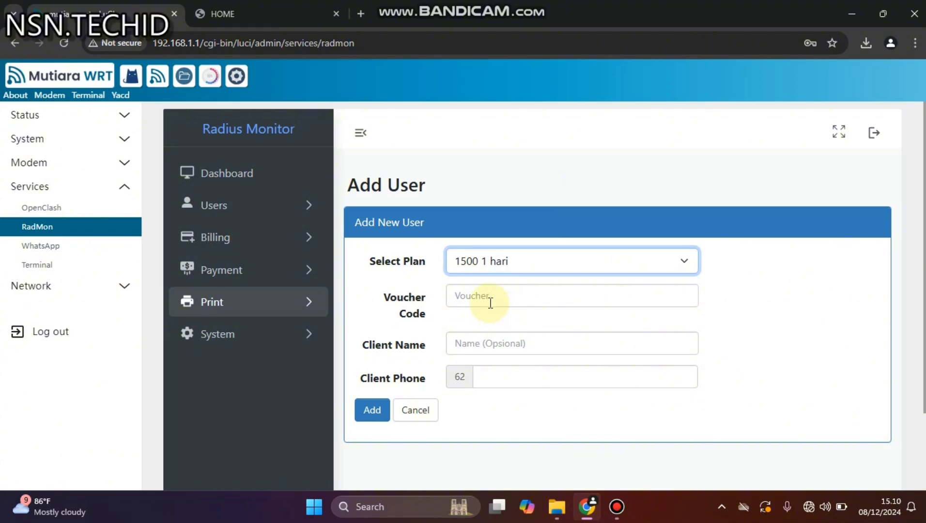
Fill in a saved voucher code and the pasted client name, then add the user.
click(490, 303)
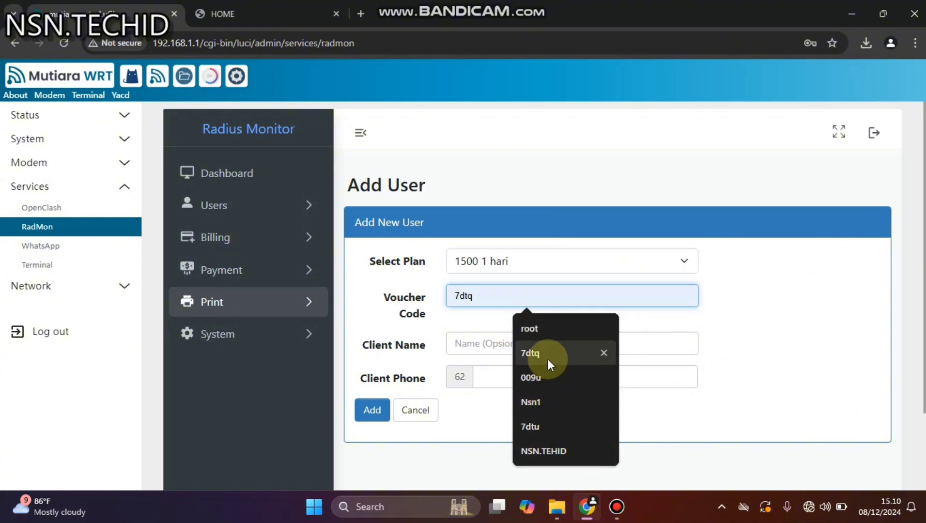
click(544, 450)
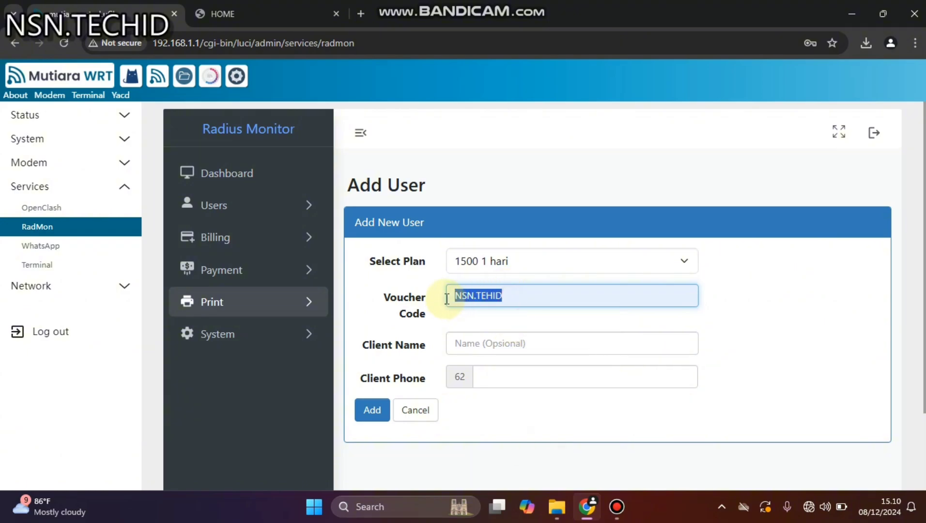
text(c)
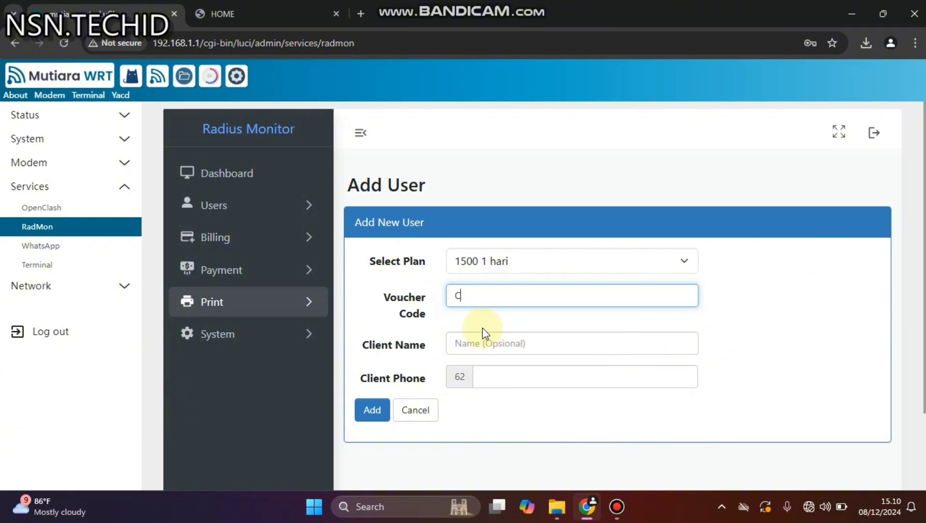
key(ctrl+z)
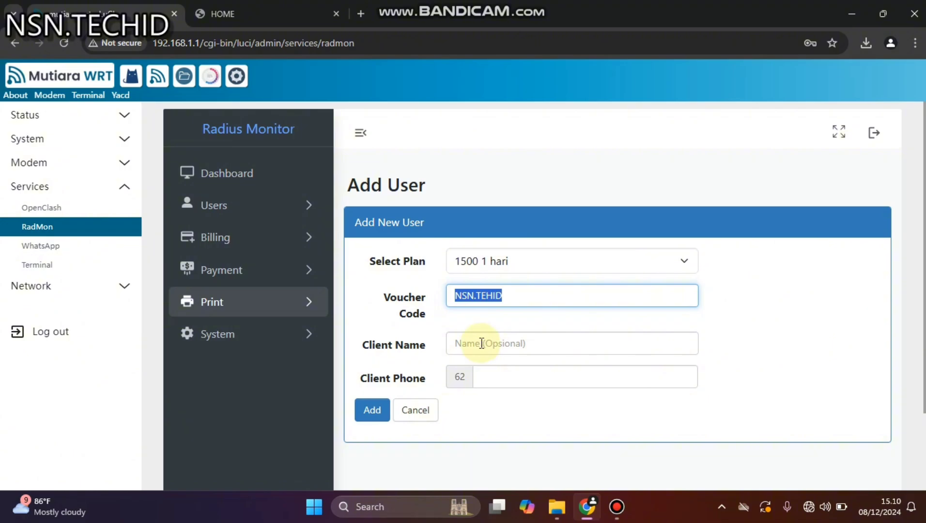
click(480, 343)
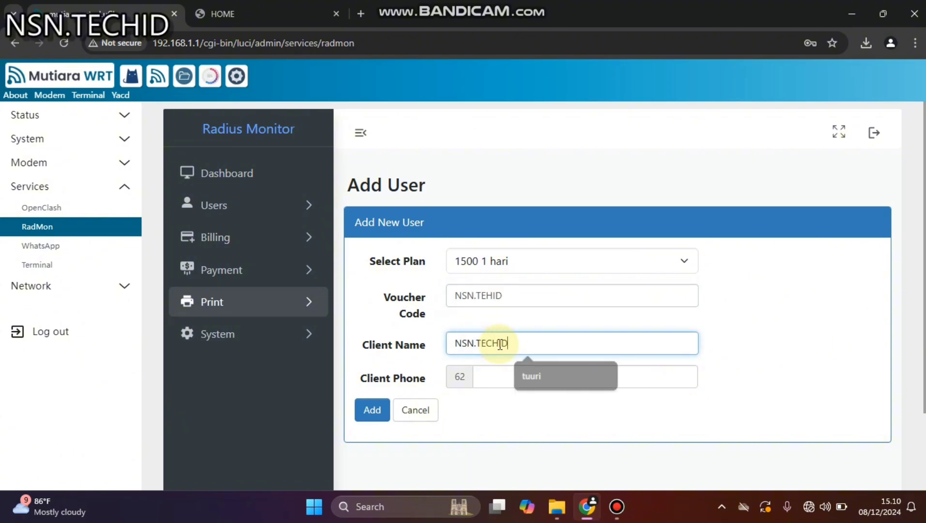
click(392, 412)
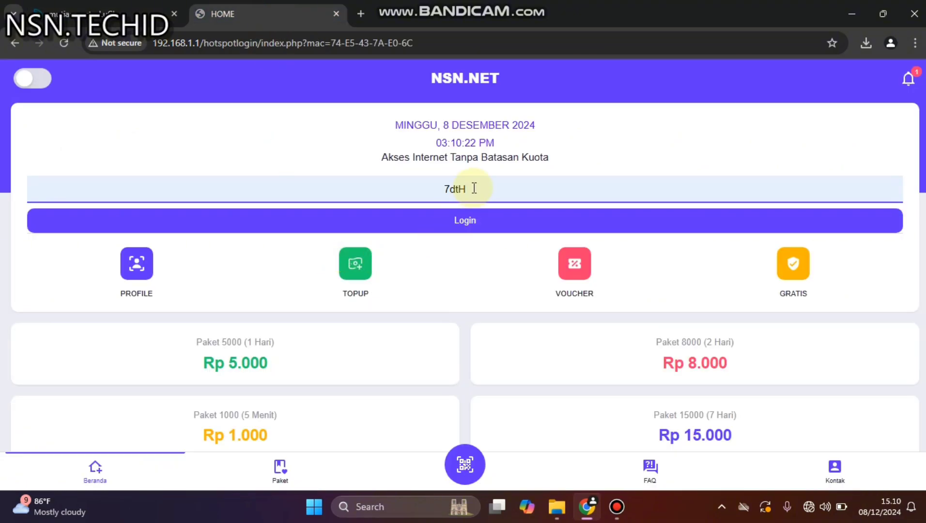
Log in with the pasted new voucher code, dismiss the 'Kode voucher salah' rejection, and return to RadMon.
double_click(472, 188)
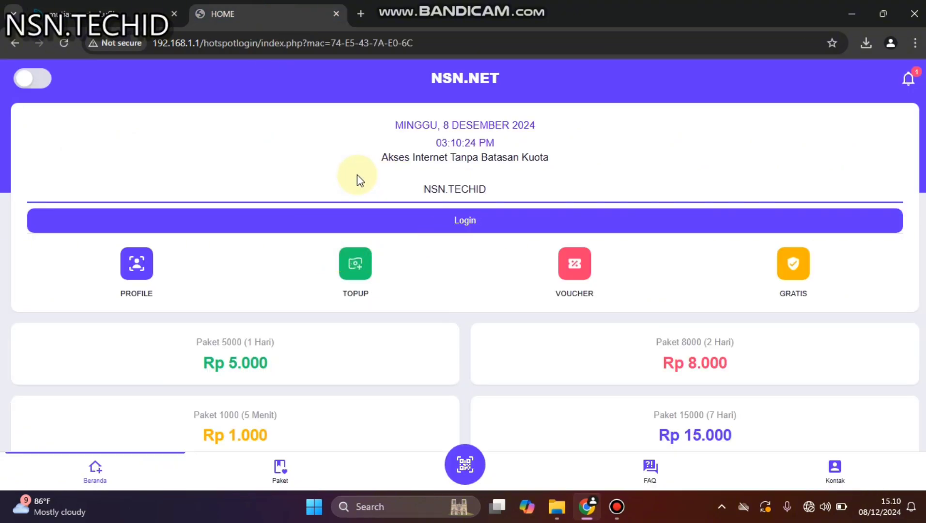
click(444, 234)
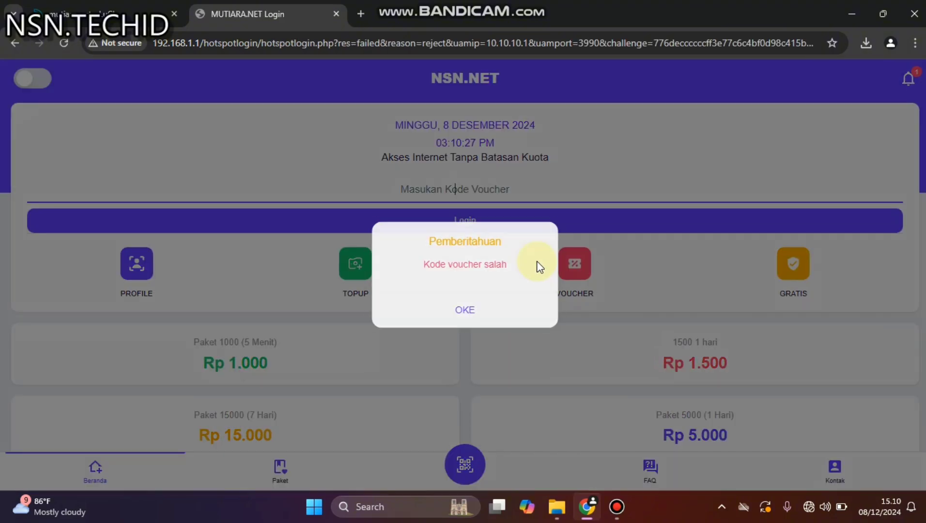
click(463, 310)
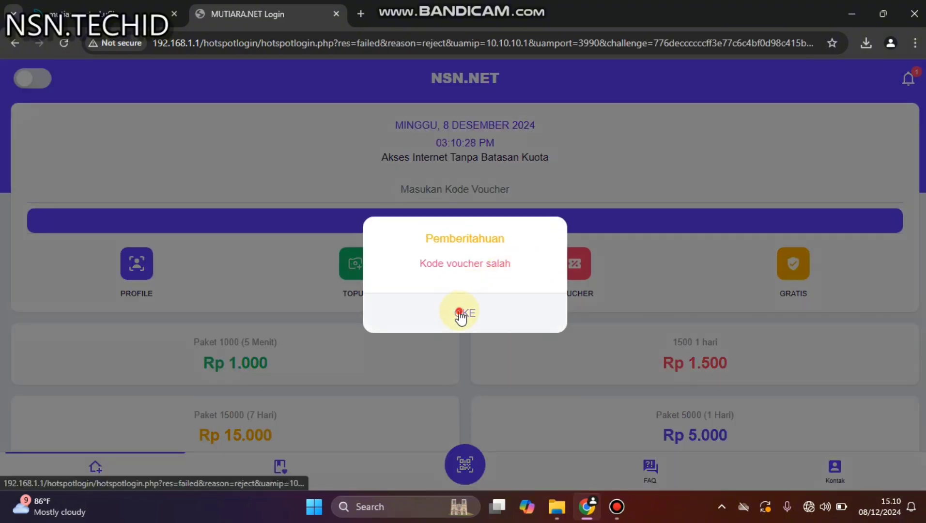
click(469, 188)
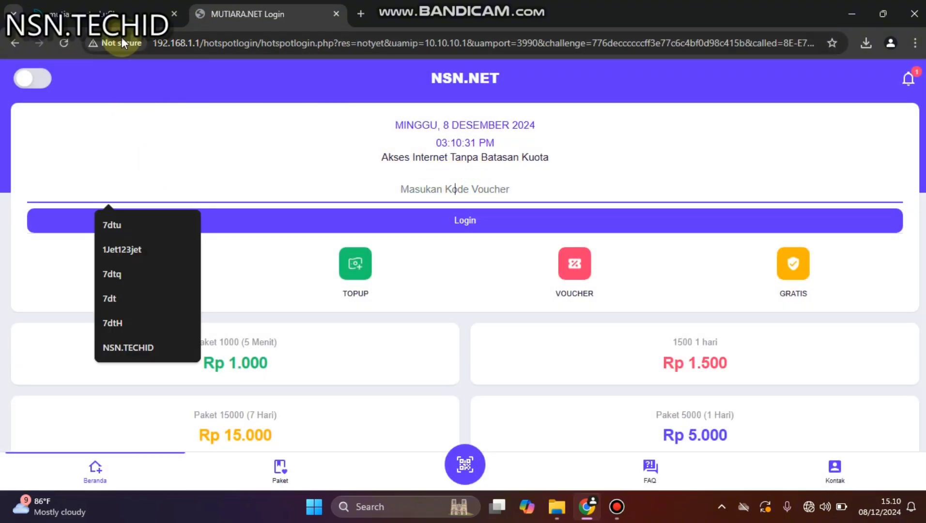
click(111, 13)
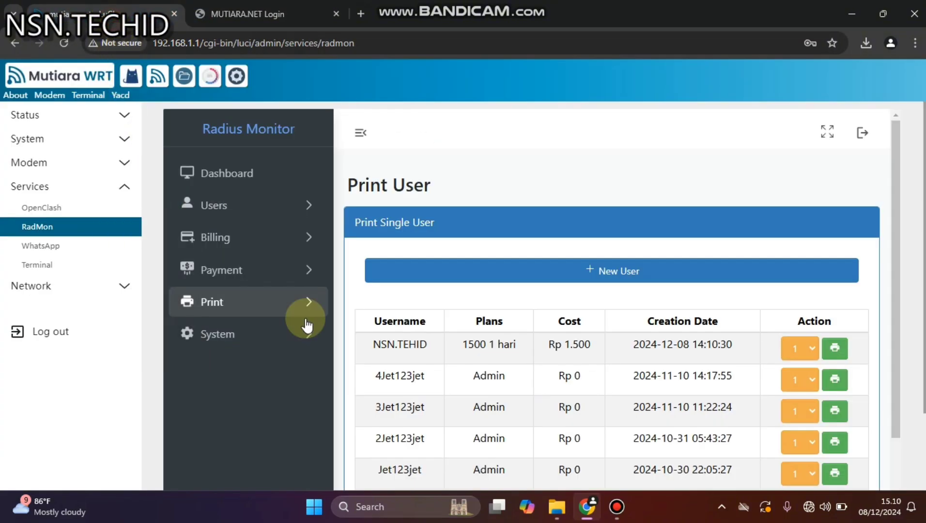
Select the new voucher username in the Print User table to check its spelling, then return to the hotspot login tab.
click(412, 343)
drag(373, 346, 414, 346)
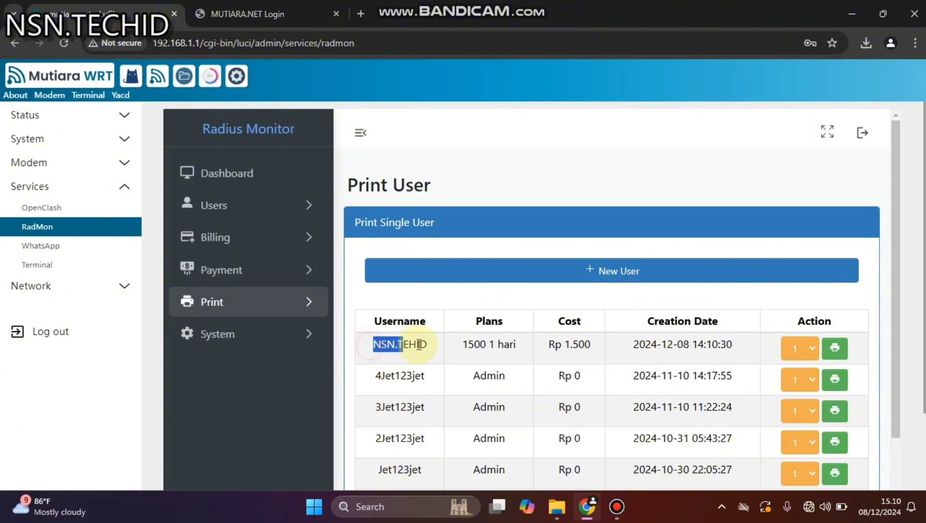
click(411, 346)
scroll(411, 339, down, 1)
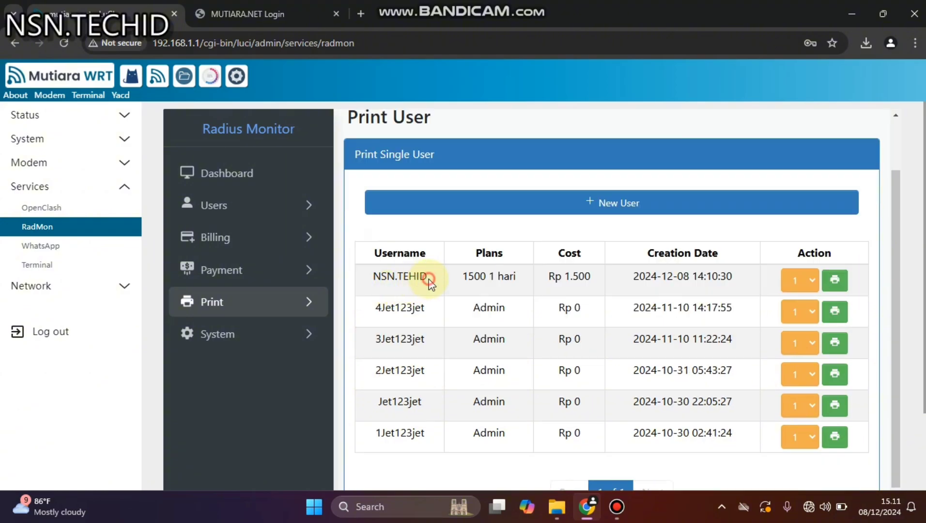
drag(429, 283, 374, 277)
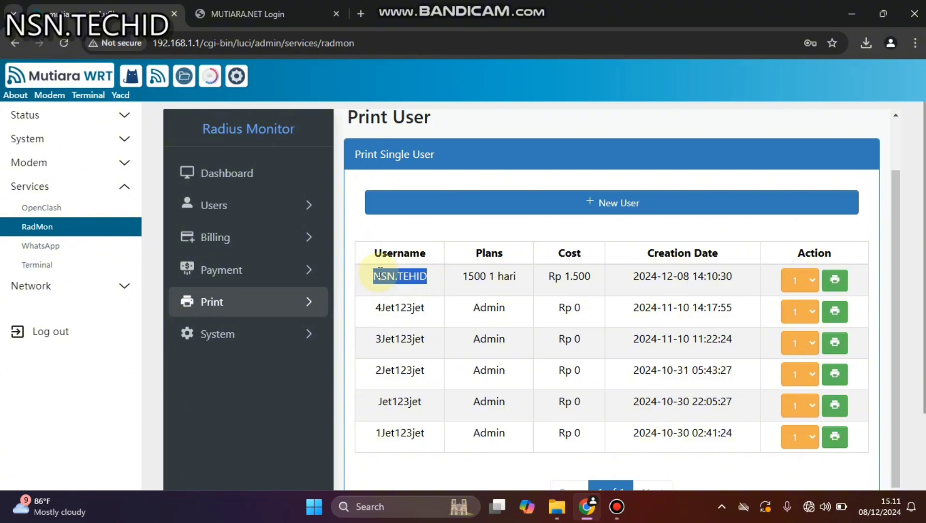
click(291, 17)
Log in on the hotspot portal with the corrected voucher username and view its status page showing 58 menit 48 detik remaining.
click(483, 317)
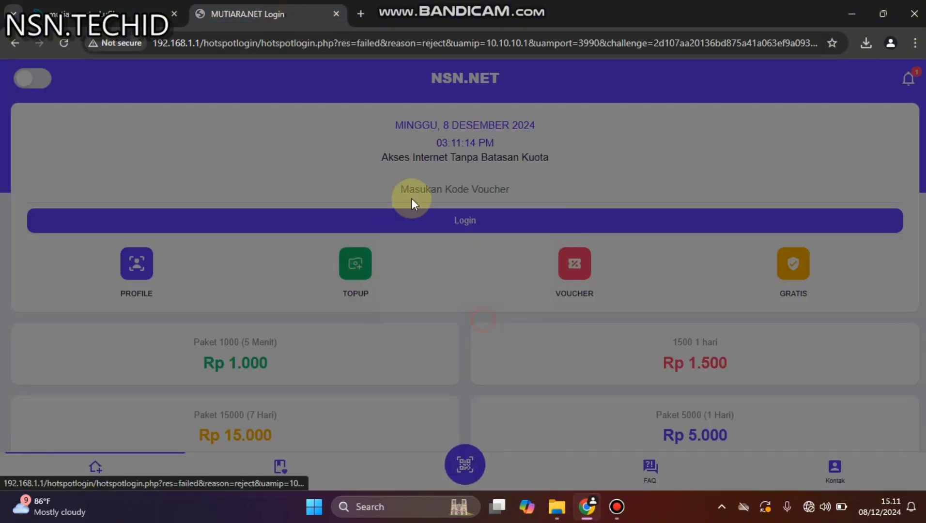
click(479, 193)
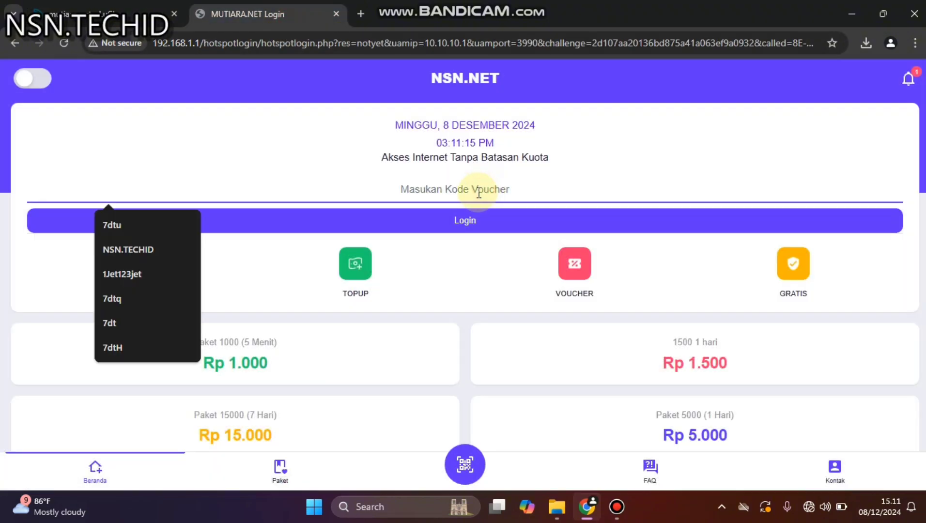
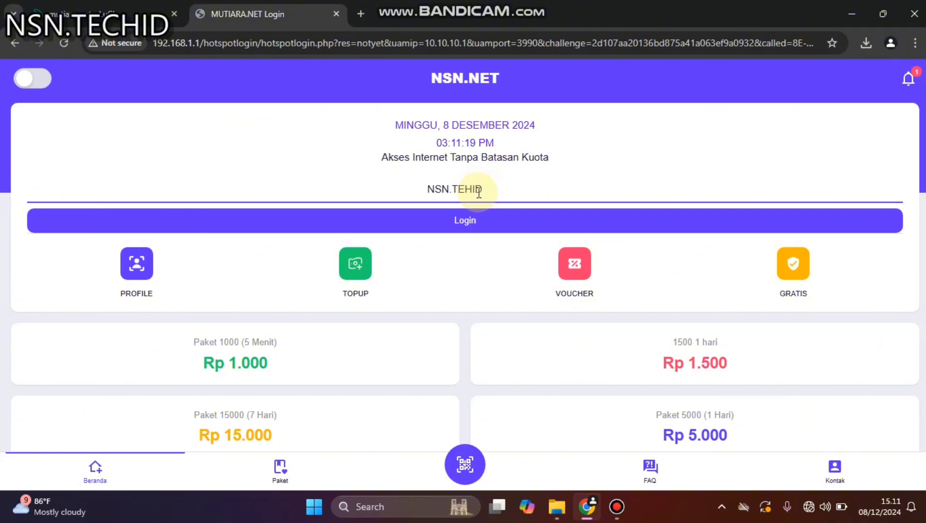
click(473, 226)
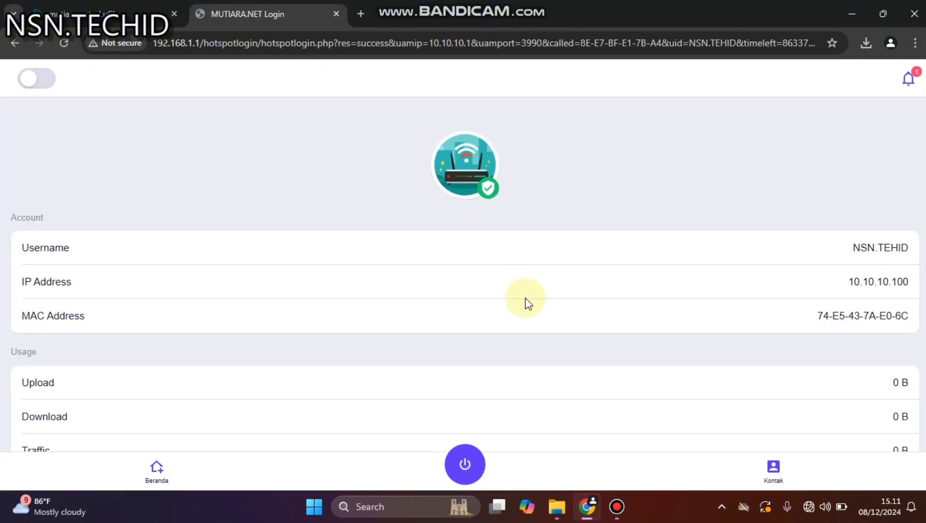
scroll(553, 349, down, 2)
scroll(554, 354, up, 2)
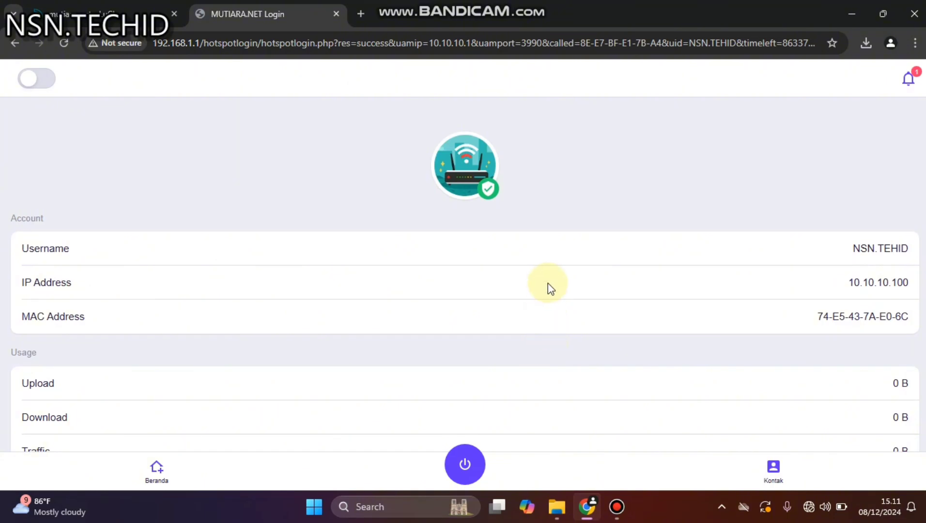
scroll(488, 340, down, 2)
click(97, 14)
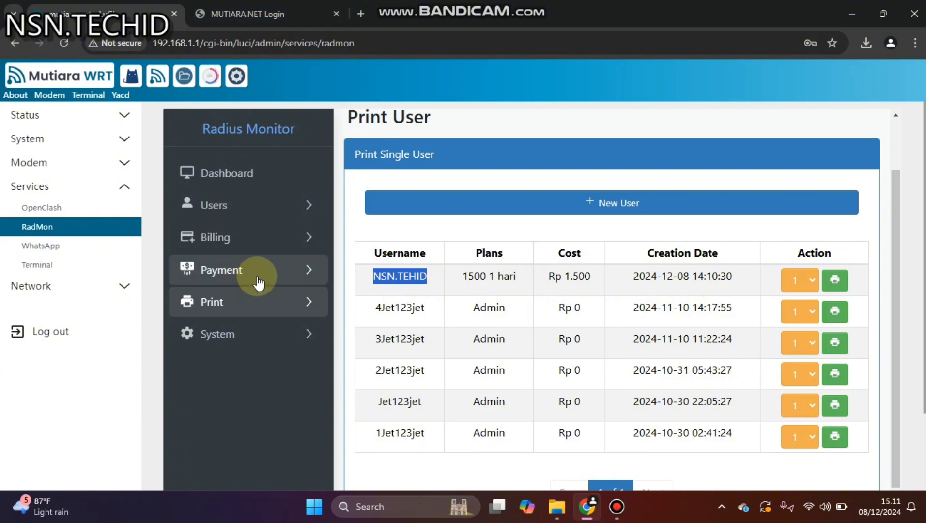
click(245, 13)
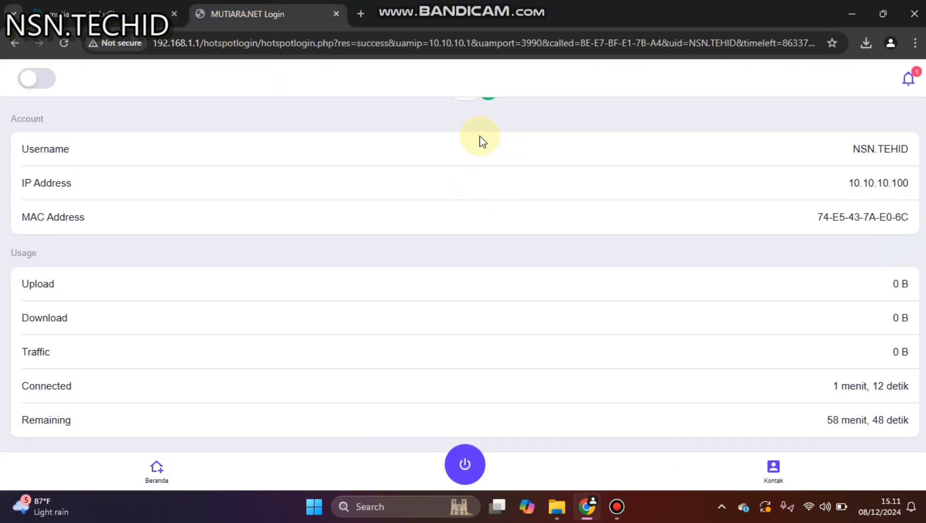
Confirm the hotspot Wi-Fi connection, then search Google for 'speed test' in a new tab and open Speedtest by Ookla.
click(811, 511)
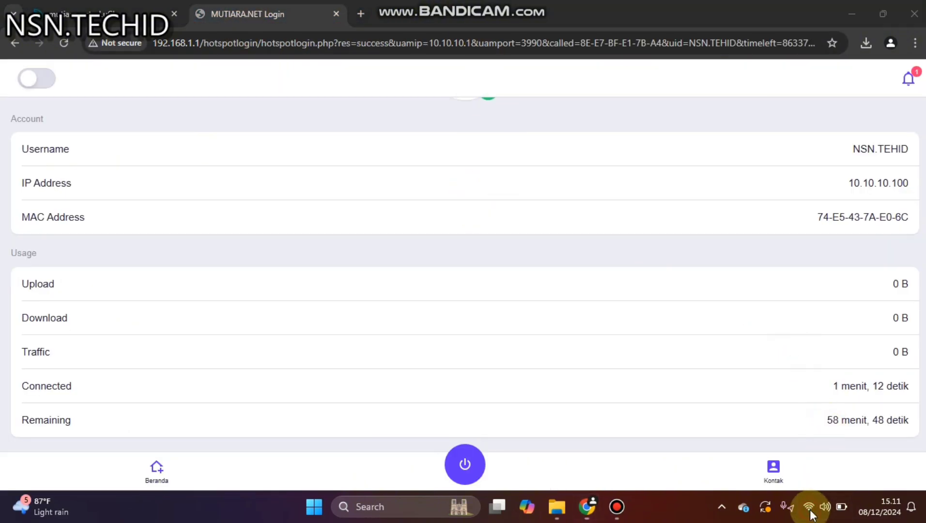
click(743, 250)
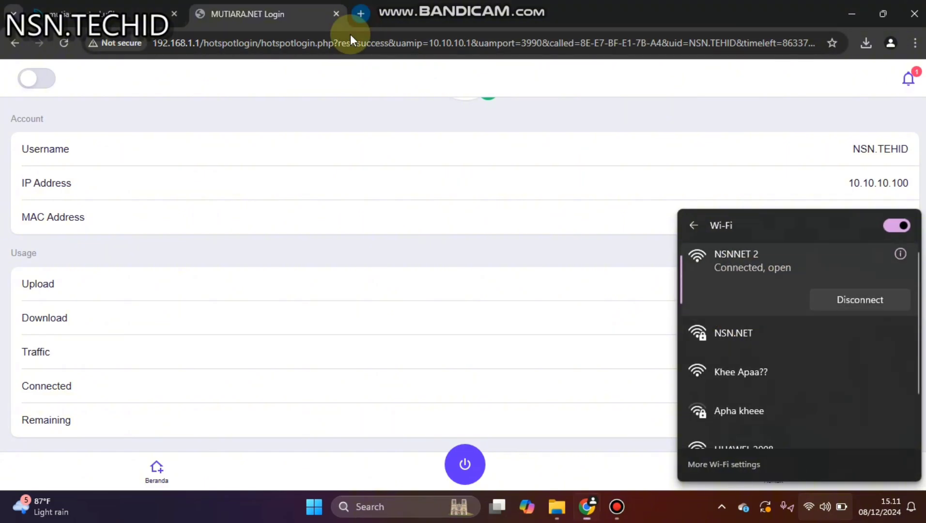
click(361, 15)
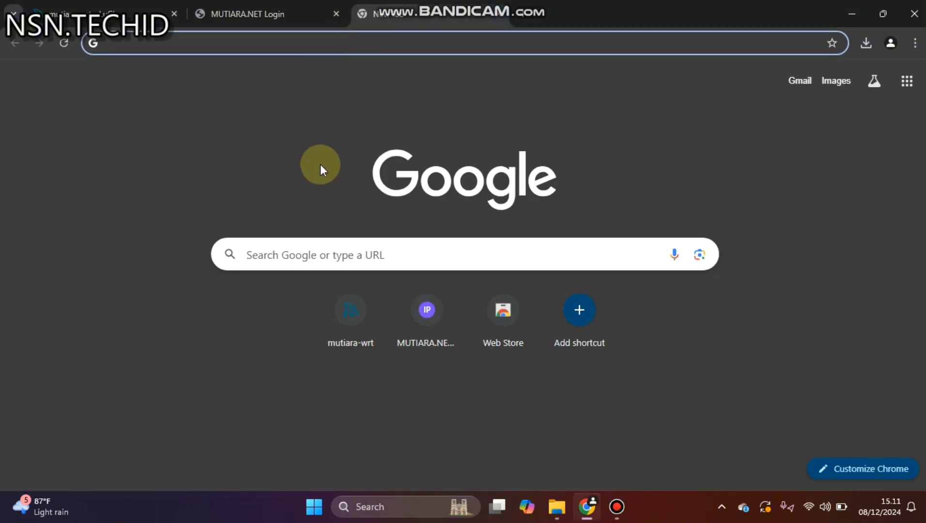
text(SP)
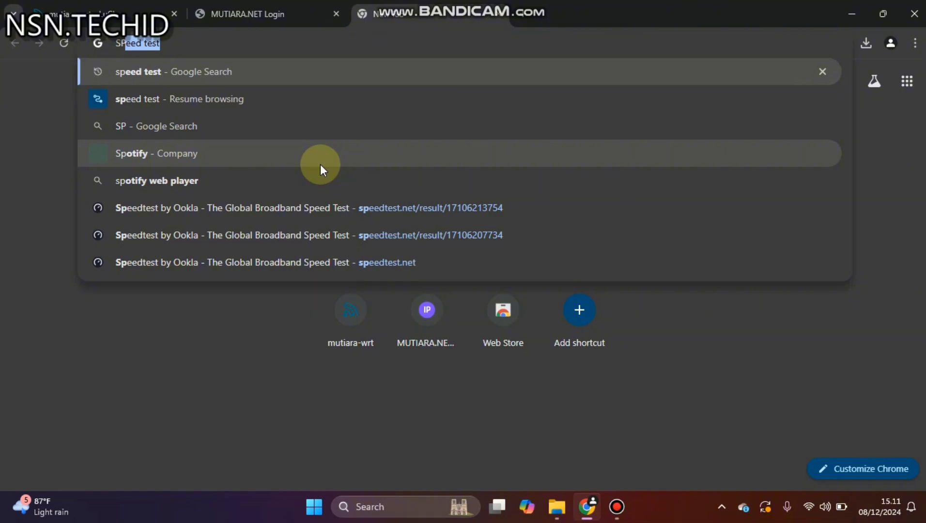
key(Return)
scroll(280, 277, down, 3)
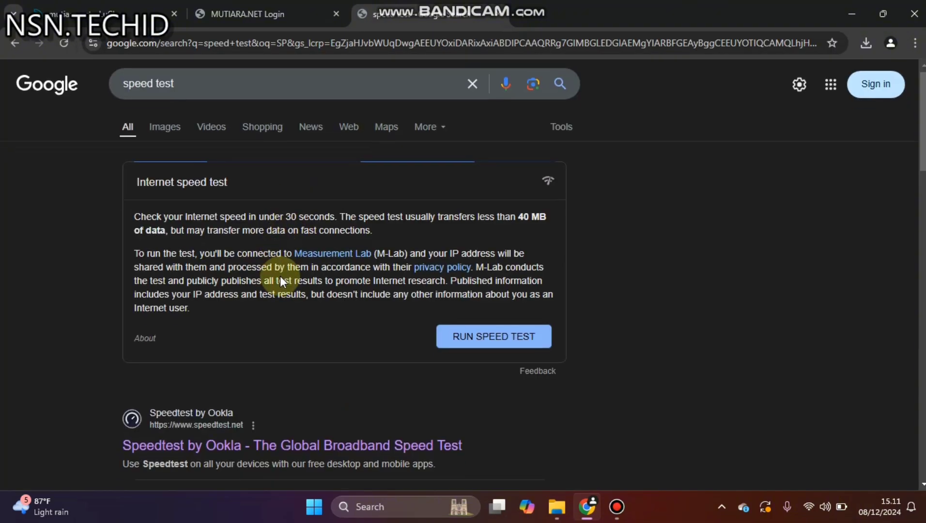
click(188, 334)
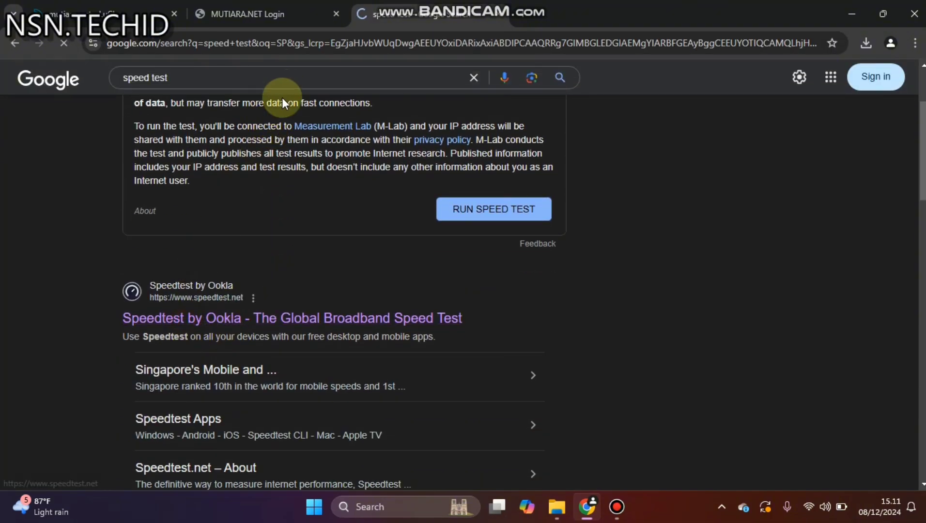
Reload speedtest.net and run a test: 5.34 Mbps download, 5.33 Mbps upload, 87 ms ping.
click(63, 44)
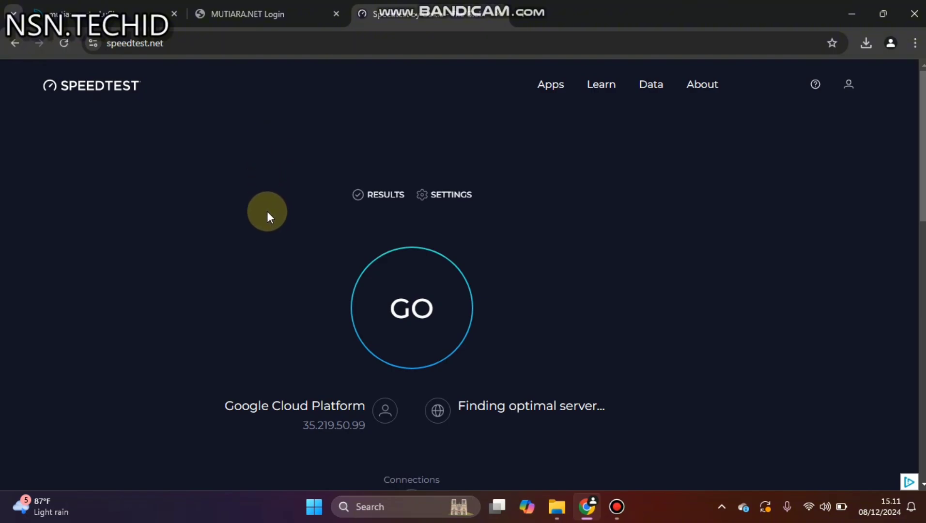
scroll(265, 240, down, 2)
scroll(267, 242, up, 2)
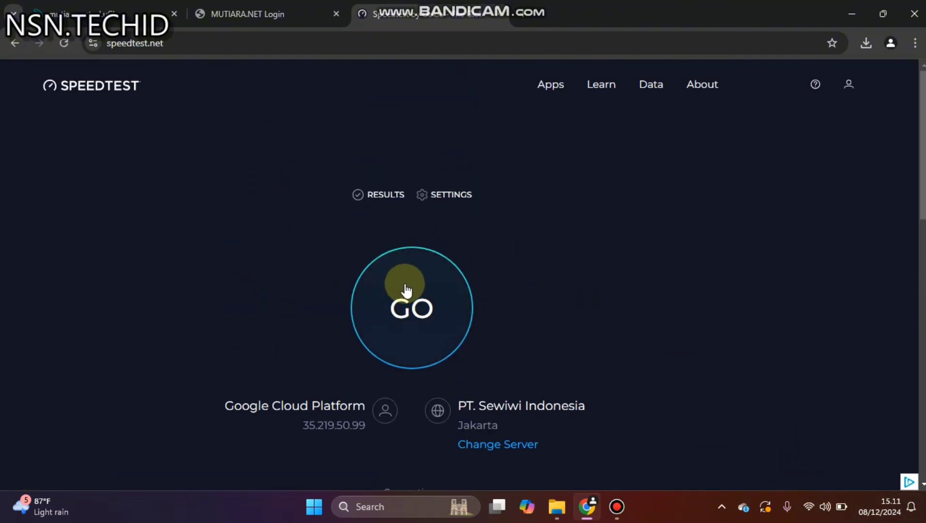
click(418, 312)
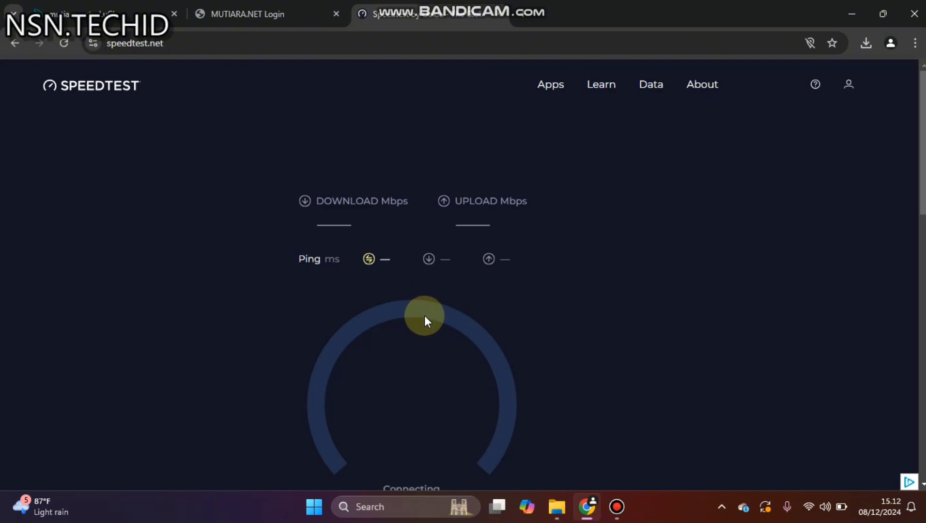
scroll(424, 315, down, 2)
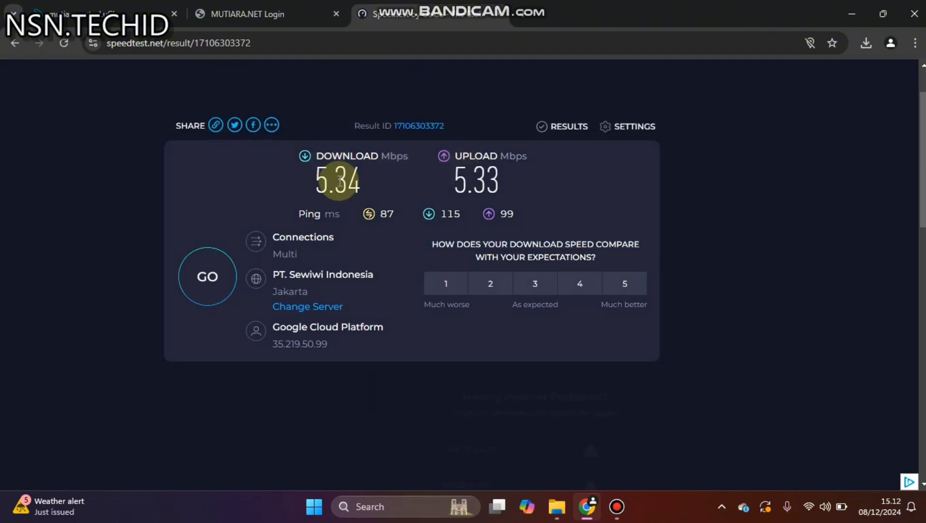
Back in RadMon, open Billing > Bandwidth to list the 512Kbps and 5Mbps profiles.
click(238, 13)
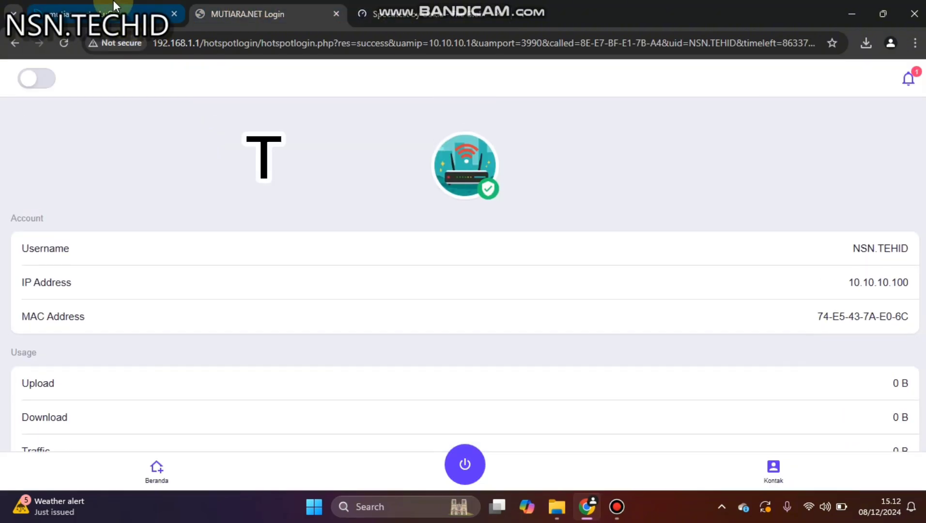
click(114, 3)
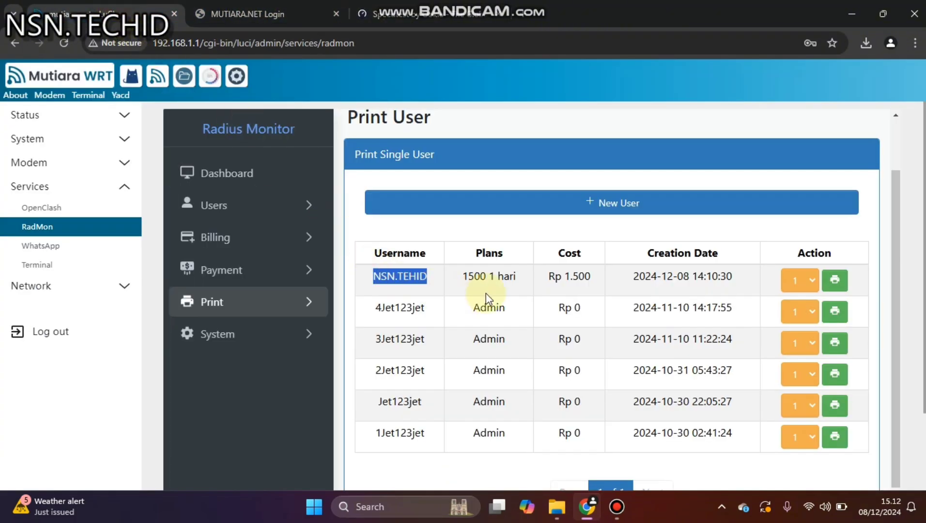
click(242, 243)
click(238, 301)
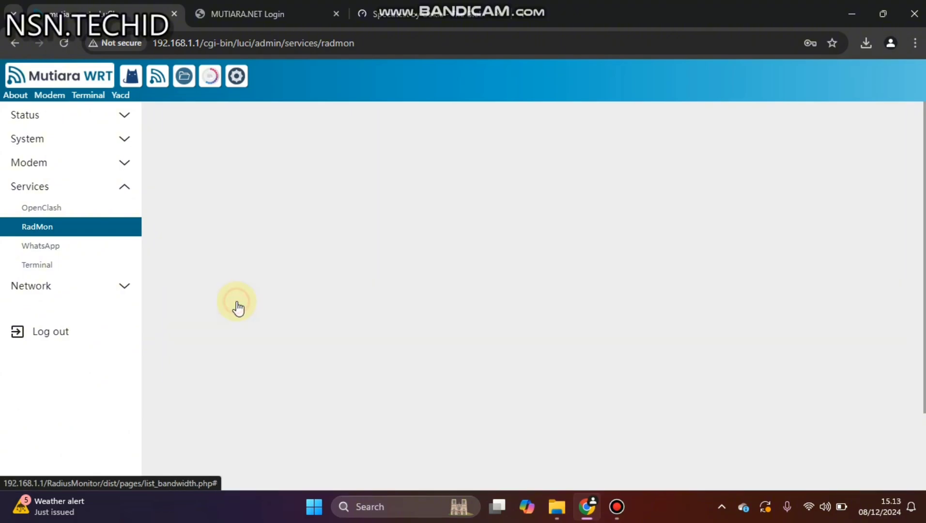